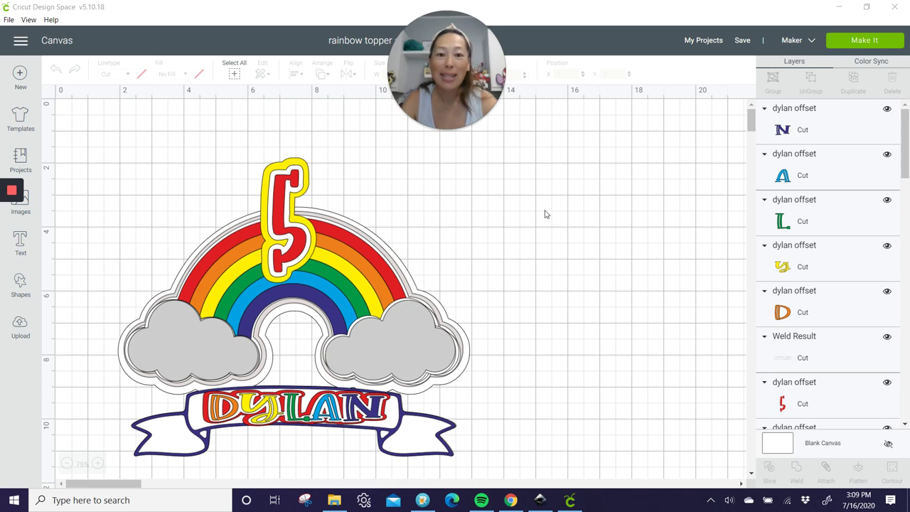
Switch to Chrome and view the Rainbow Cutting File product page on Creative Fabrica.
click(511, 500)
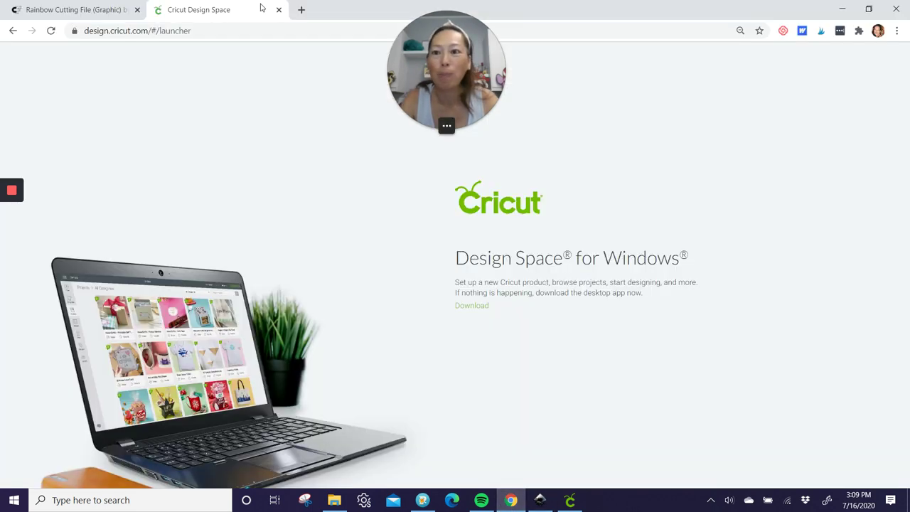
click(71, 10)
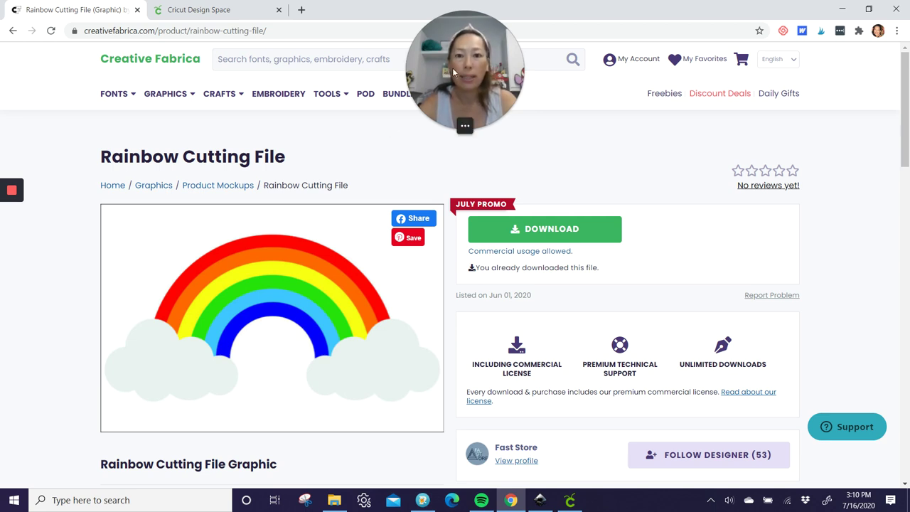
drag(453, 68, 625, 75)
mouse_move(337, 96)
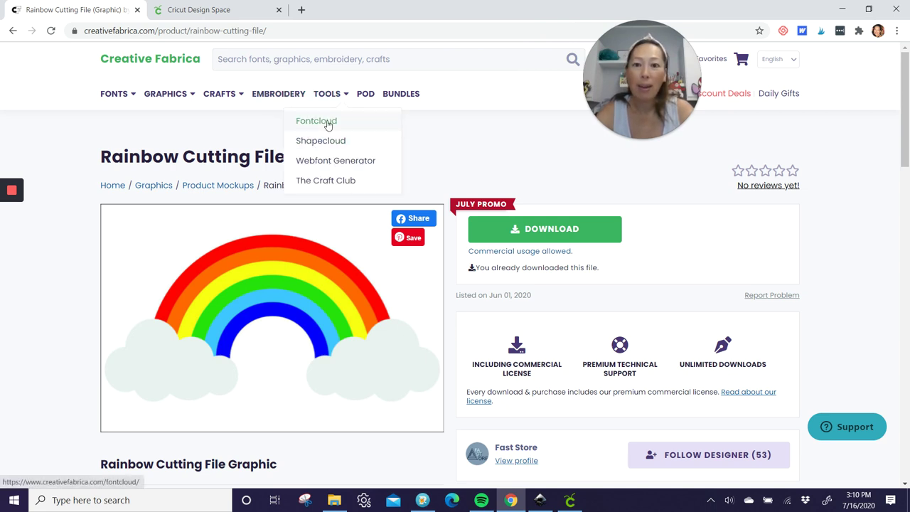
drag(635, 65, 448, 55)
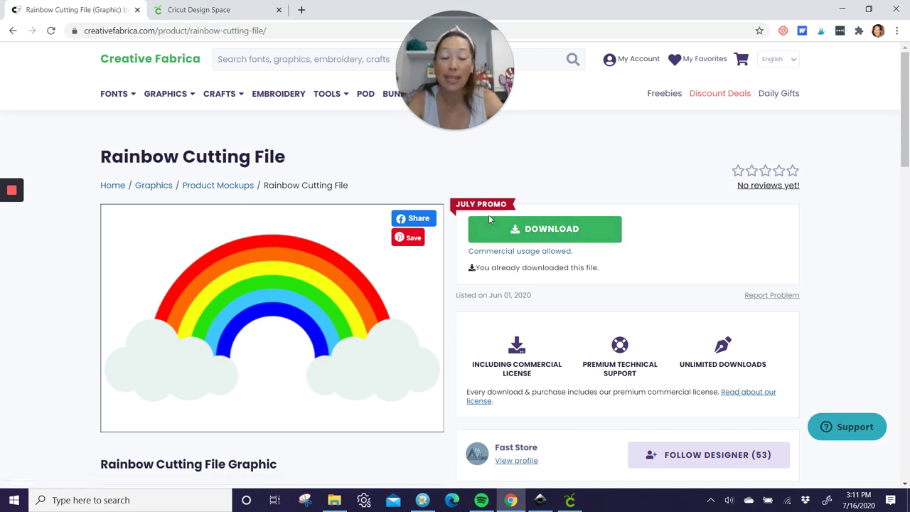
Switch to Inkscape and import the Rainbow file from the Desktop into the new document.
click(542, 502)
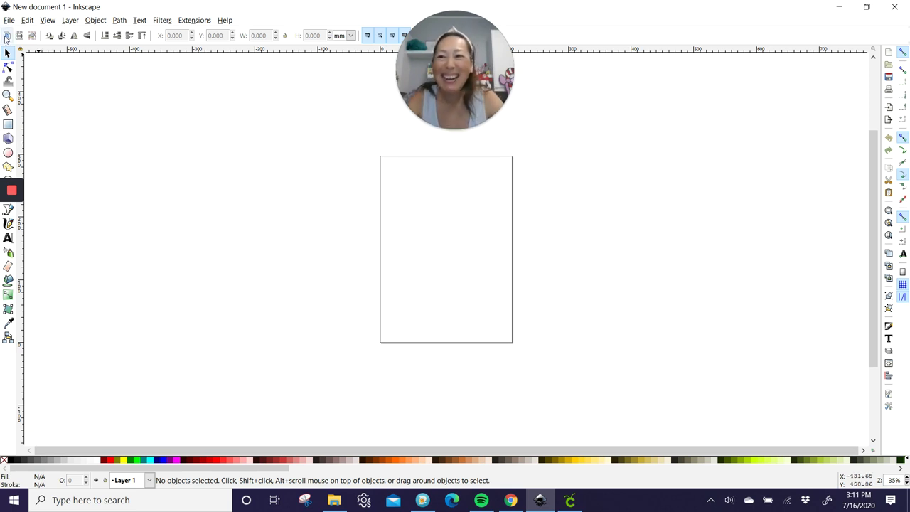
click(11, 21)
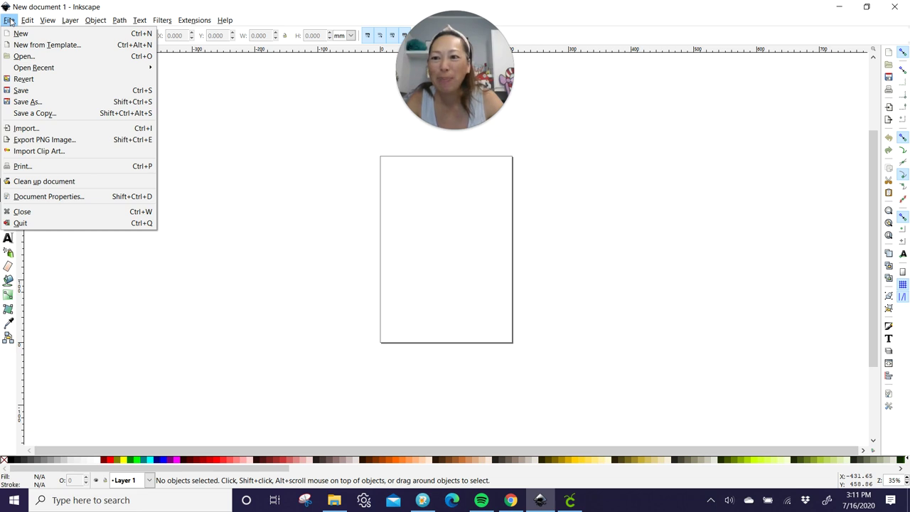
click(52, 128)
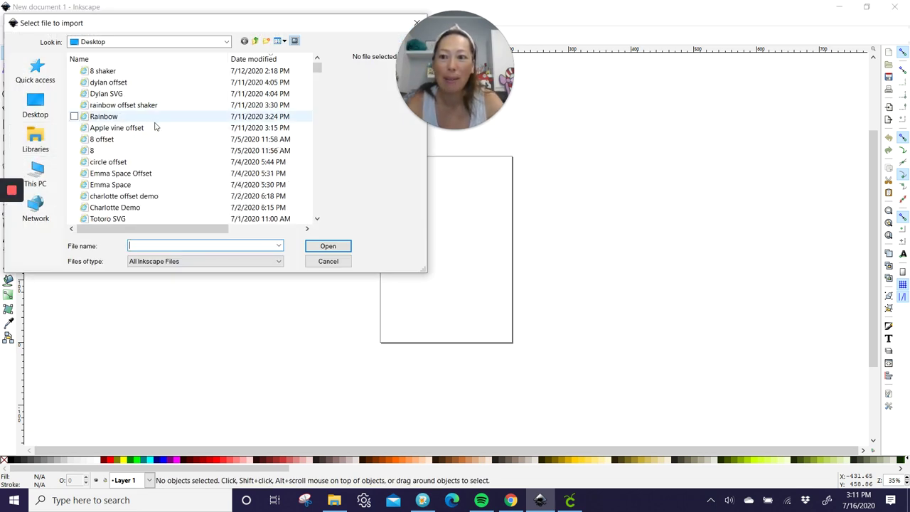
double_click(128, 118)
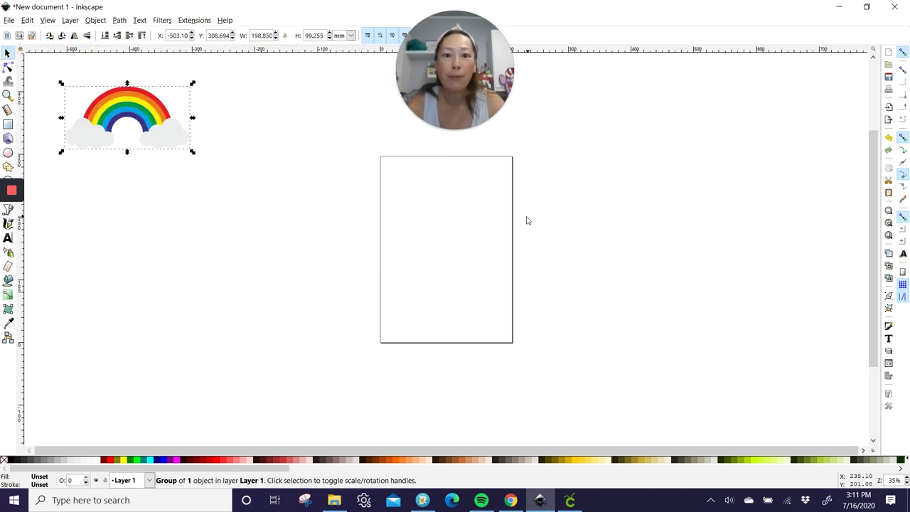
Lock the rainbow's proportions, enlarge it to about 522 mm wide, and move it so it overlaps the page.
click(285, 36)
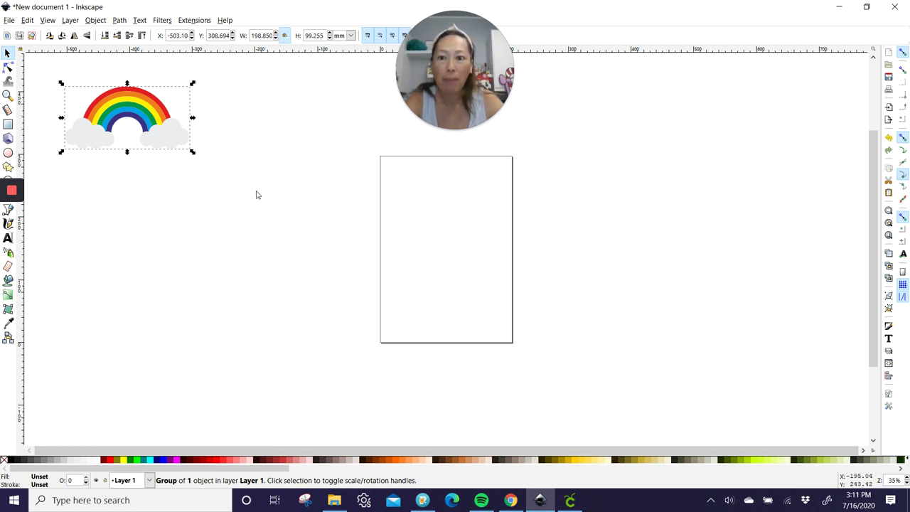
drag(194, 152, 315, 234)
drag(270, 143, 410, 192)
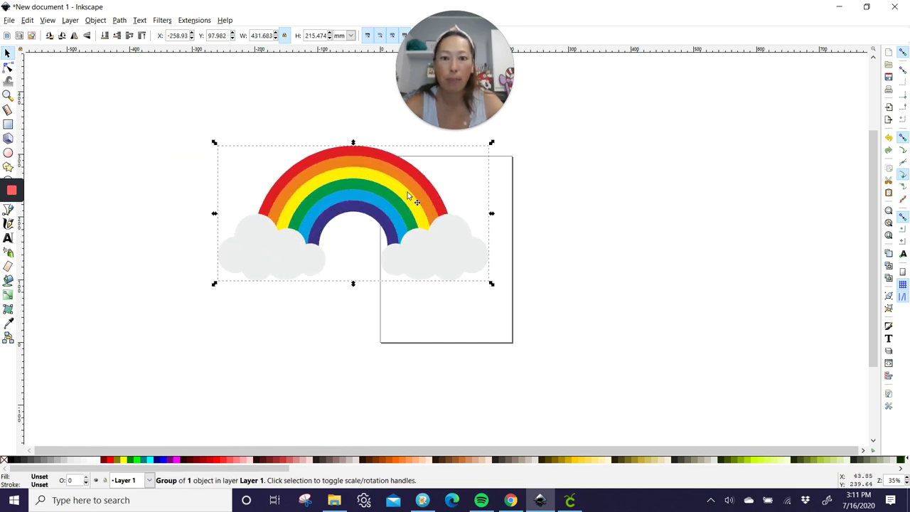
drag(493, 287, 549, 323)
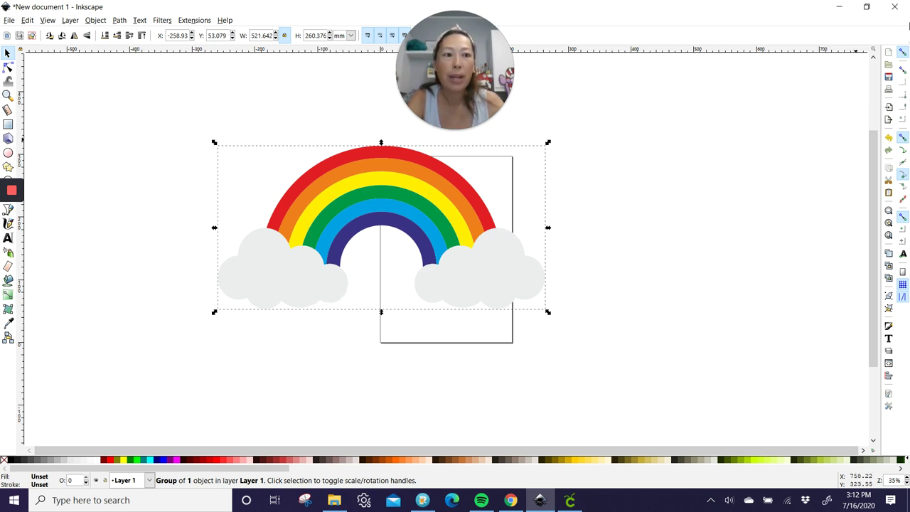
Take the Inkscape window out of full screen, widen it and stretch it to full screen height, with nothing selected.
click(867, 7)
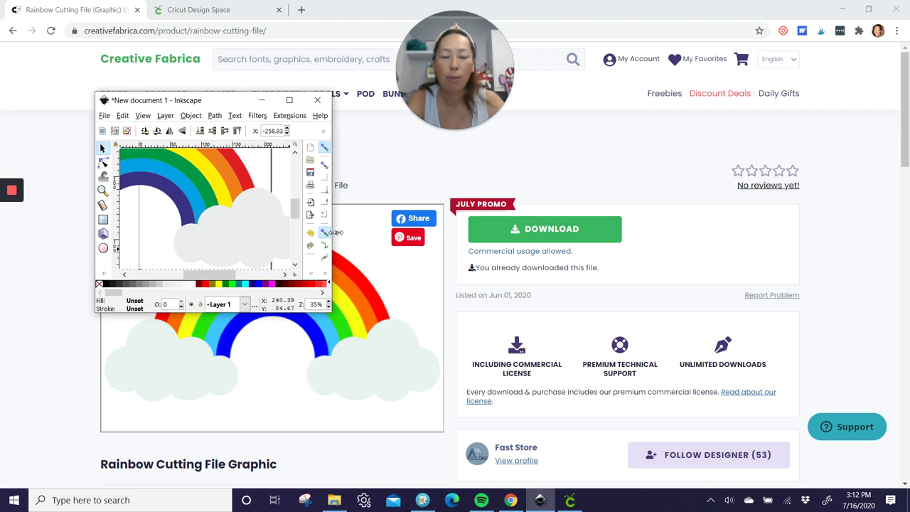
drag(331, 232, 881, 232)
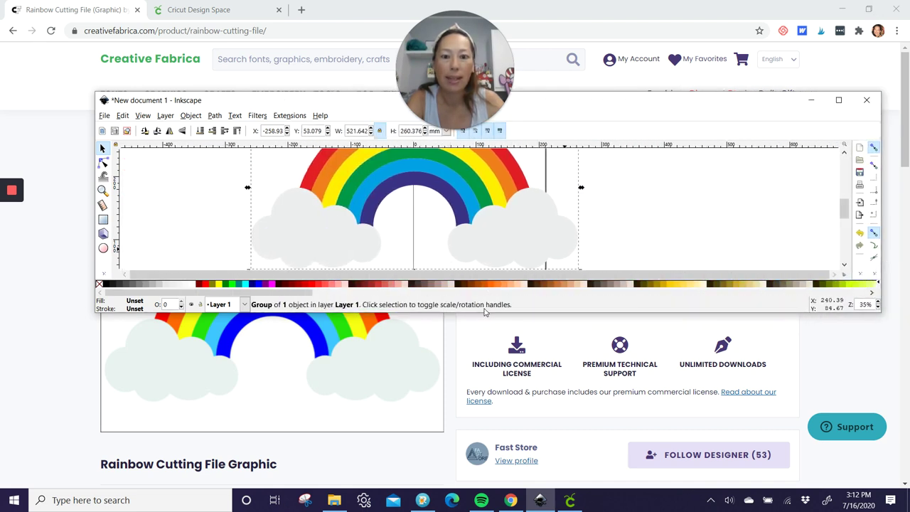
double_click(483, 312)
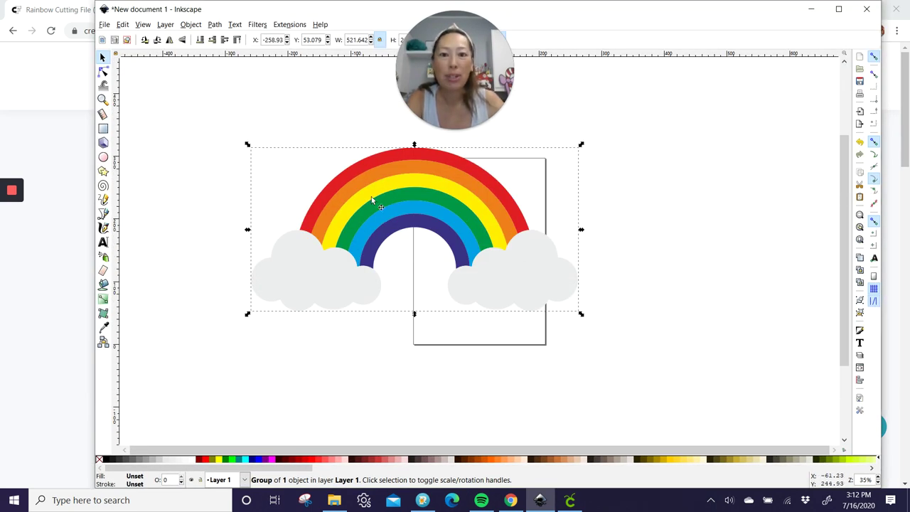
click(188, 121)
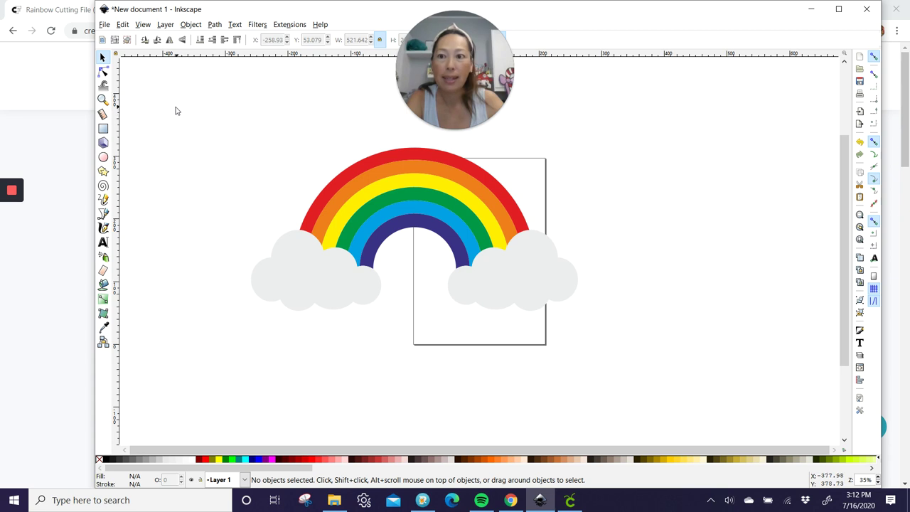
Bucket-fill both clouds in magenta with a grow amount of 20 mm.
click(104, 285)
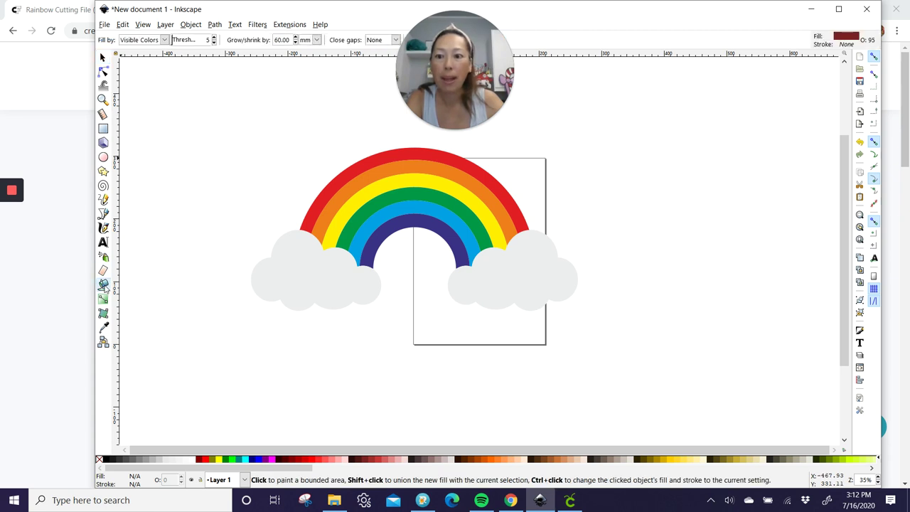
click(272, 460)
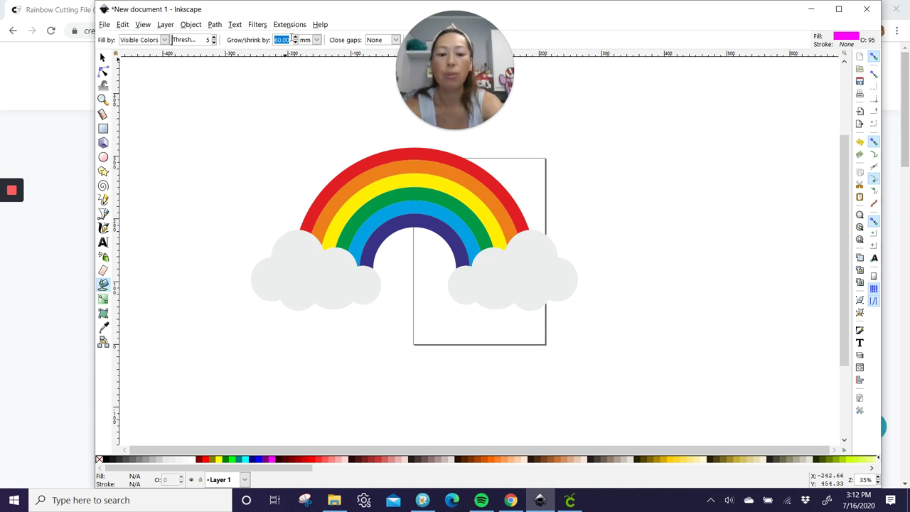
text(20)
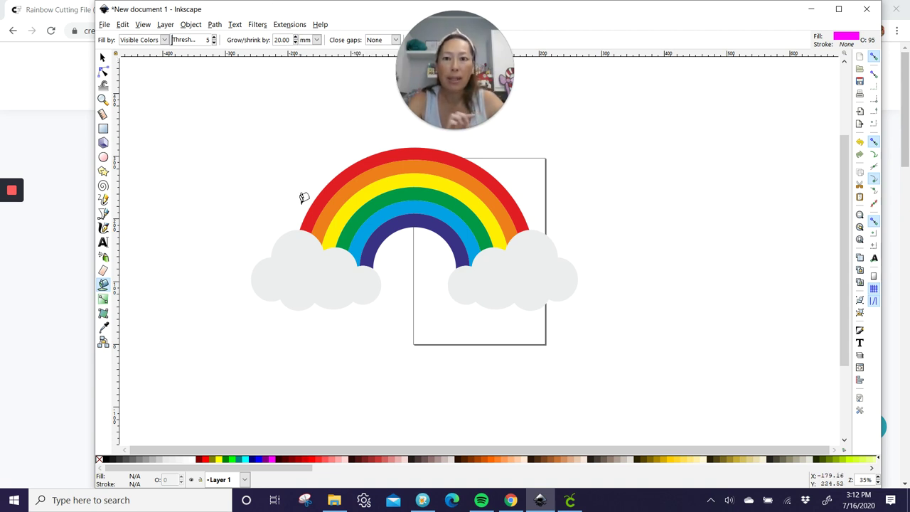
click(320, 259)
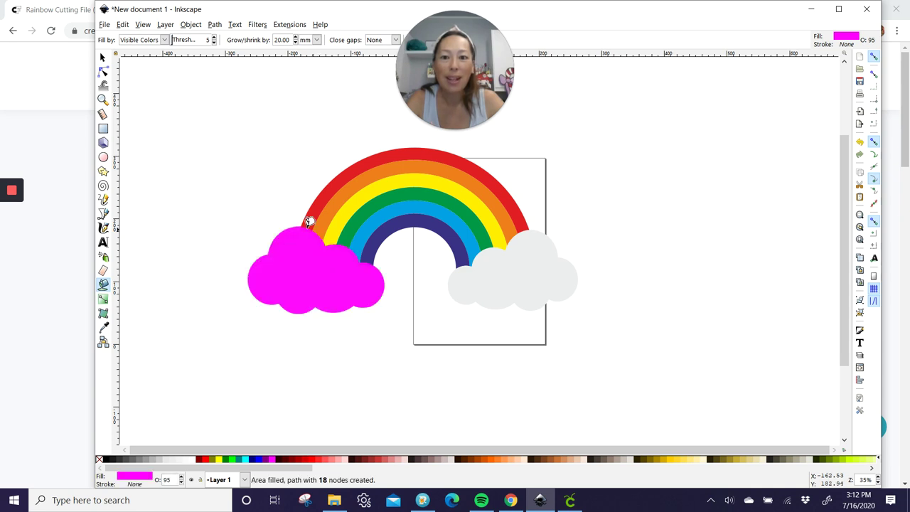
click(547, 257)
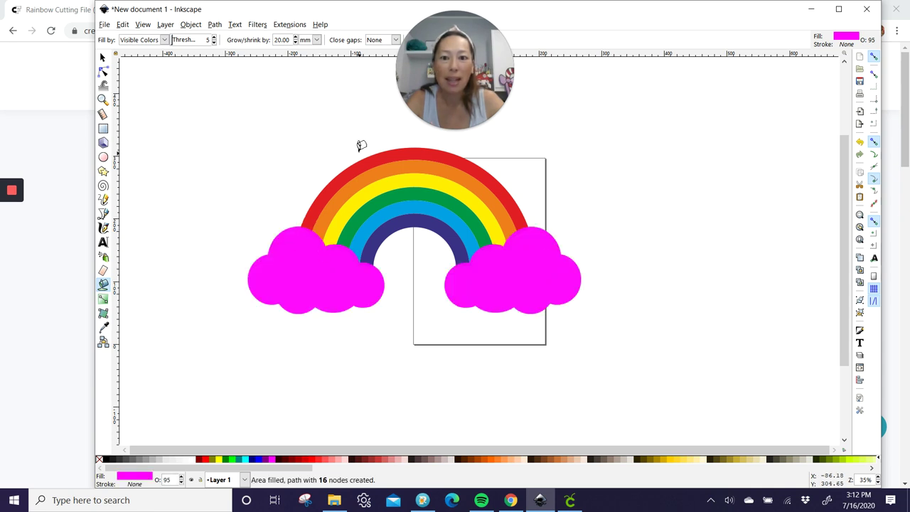
Bucket-fill all six rainbow stripes in magenta with the same 20 mm grow amount, and deselect everything.
click(392, 152)
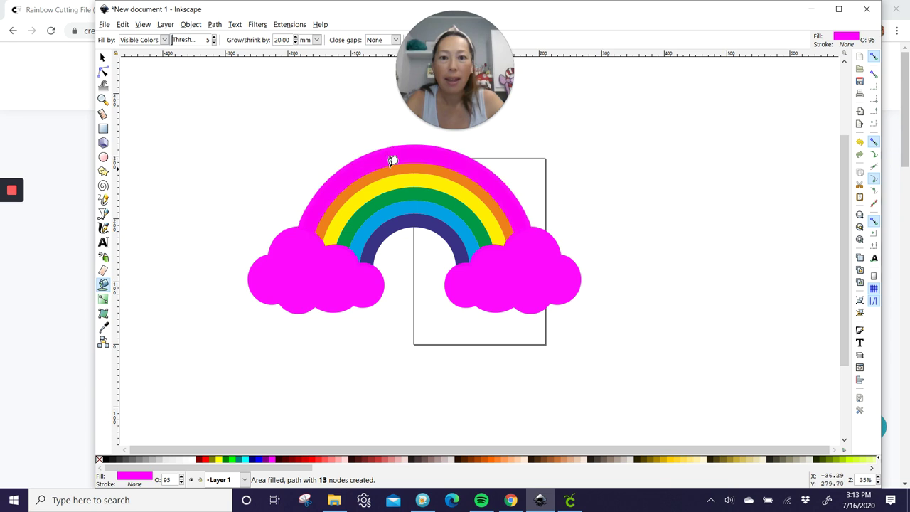
click(392, 168)
click(393, 186)
click(394, 195)
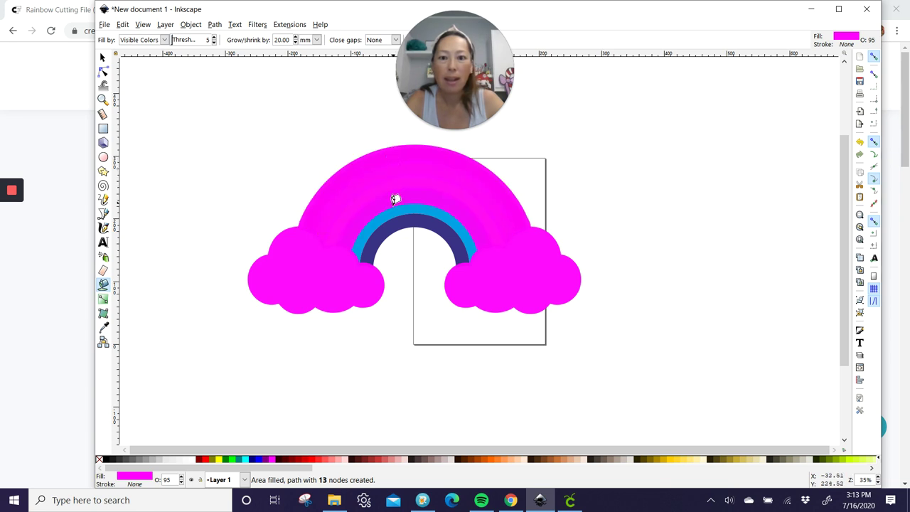
click(396, 212)
click(399, 217)
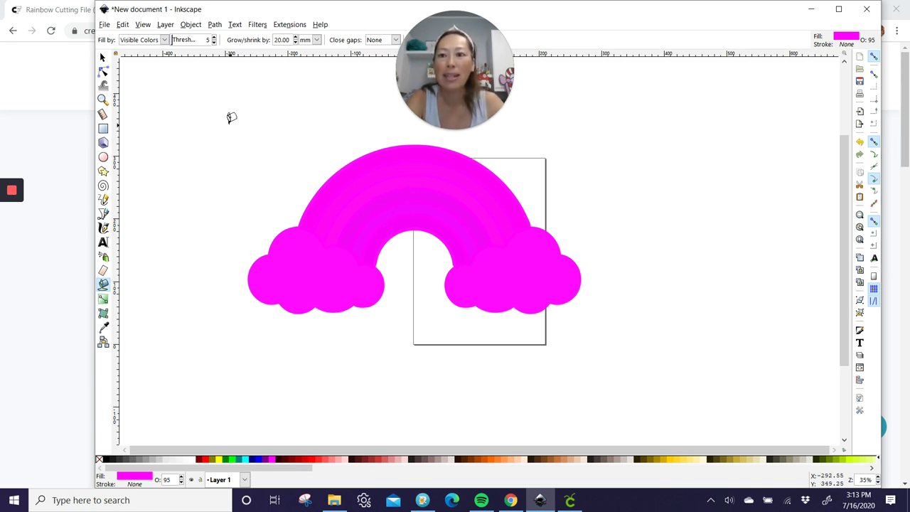
click(102, 57)
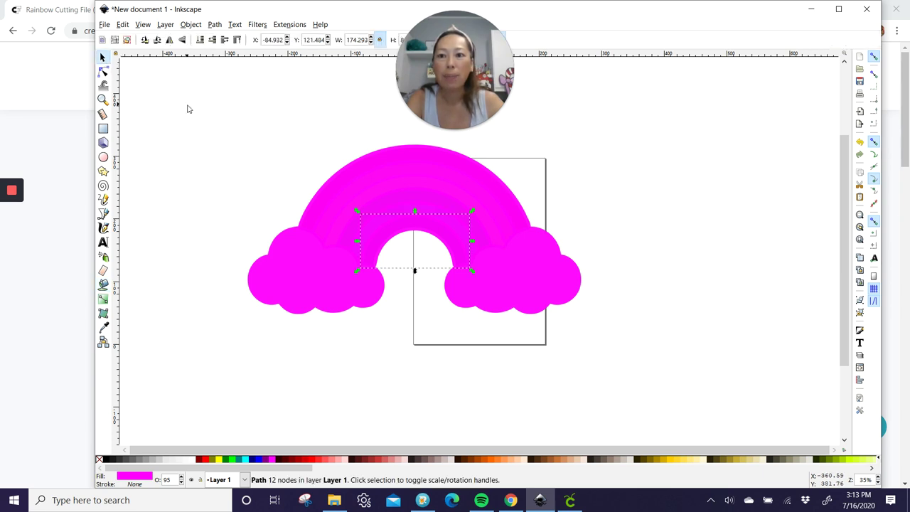
click(194, 113)
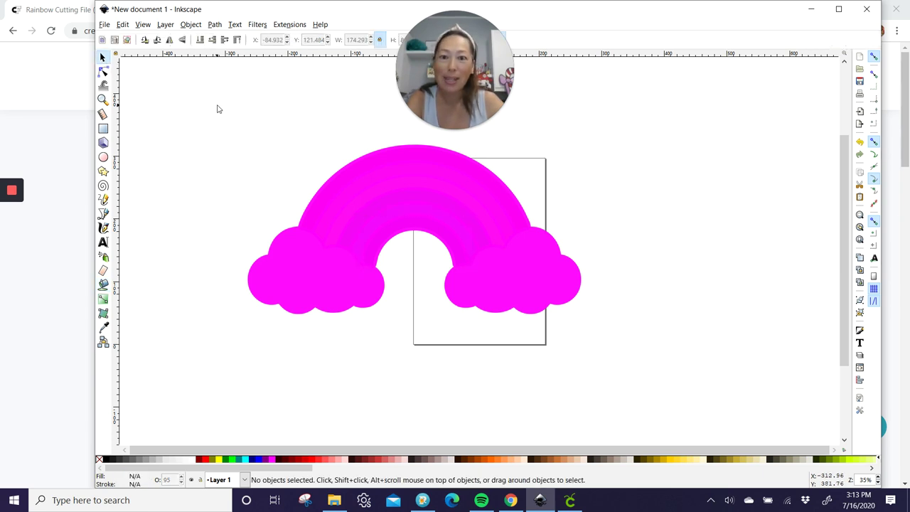
Create a pale pink bucket-fill offset around the whole magenta rainbow with a 40 mm grow amount, and deselect it.
click(103, 285)
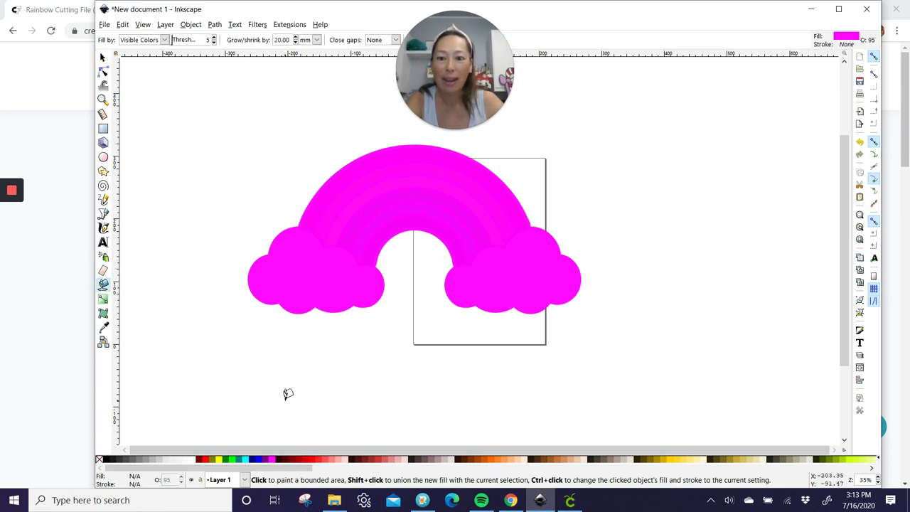
click(342, 462)
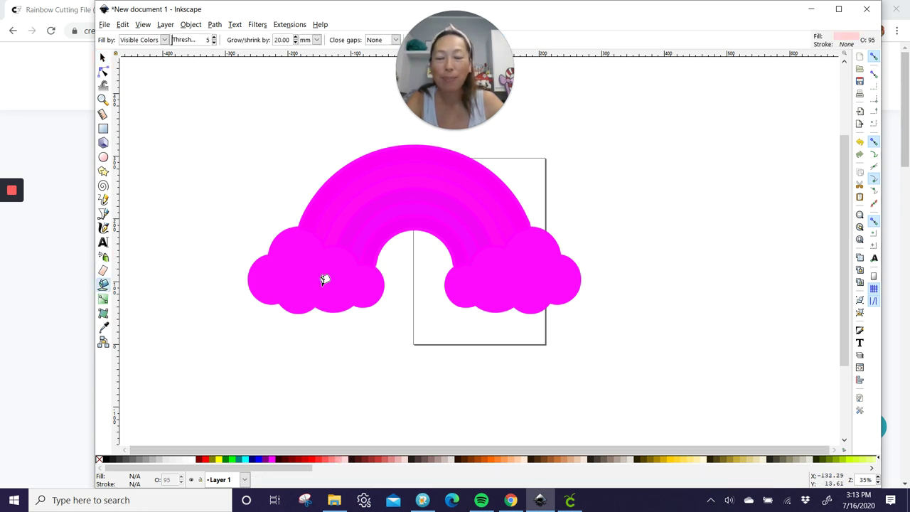
triple_click(288, 41)
text(4)
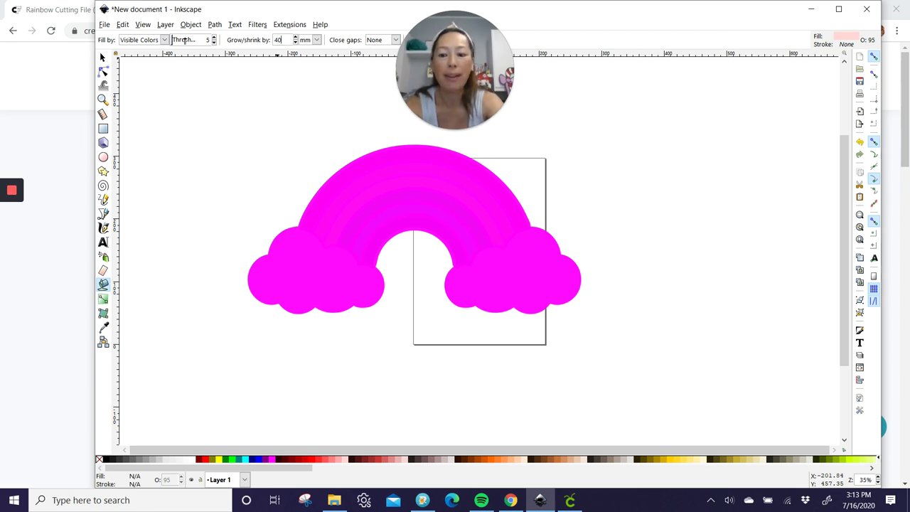
click(360, 187)
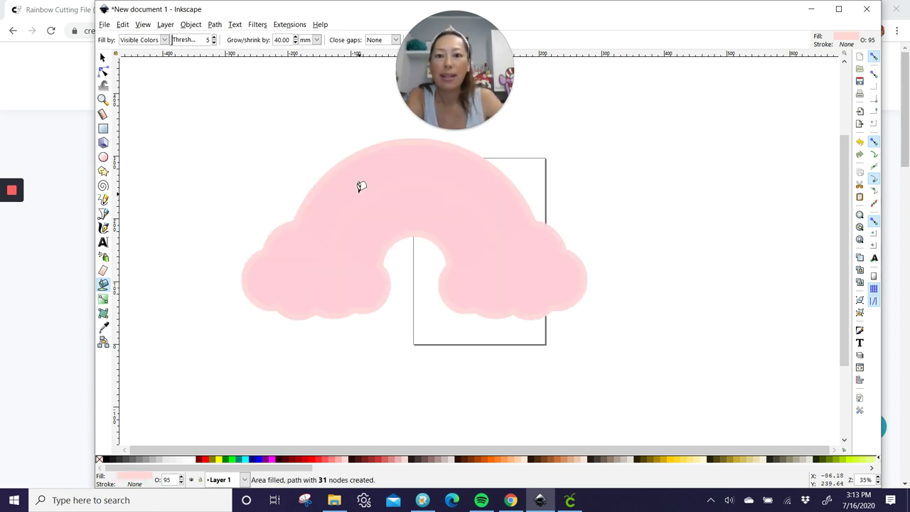
click(102, 58)
click(190, 109)
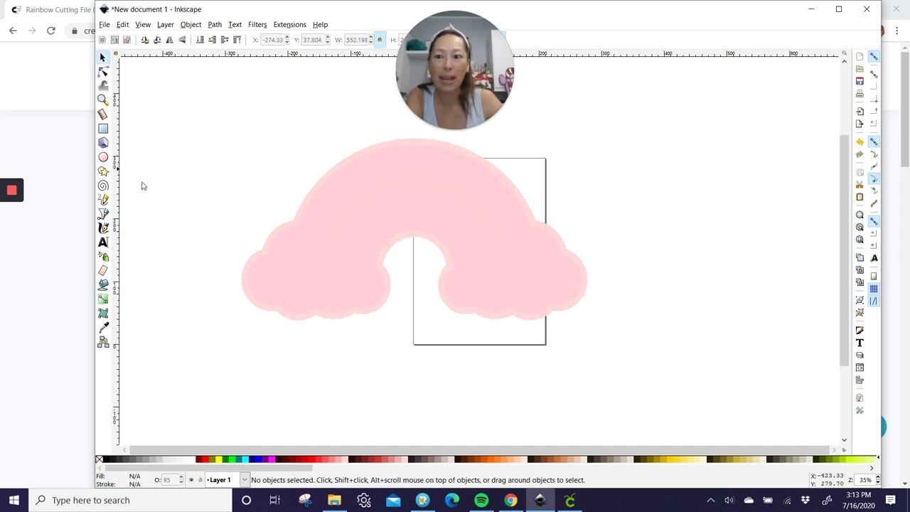
Create a pale greyish-pink bucket-fill offset around the pink shape with a 60 mm grow amount, and deselect it.
click(104, 285)
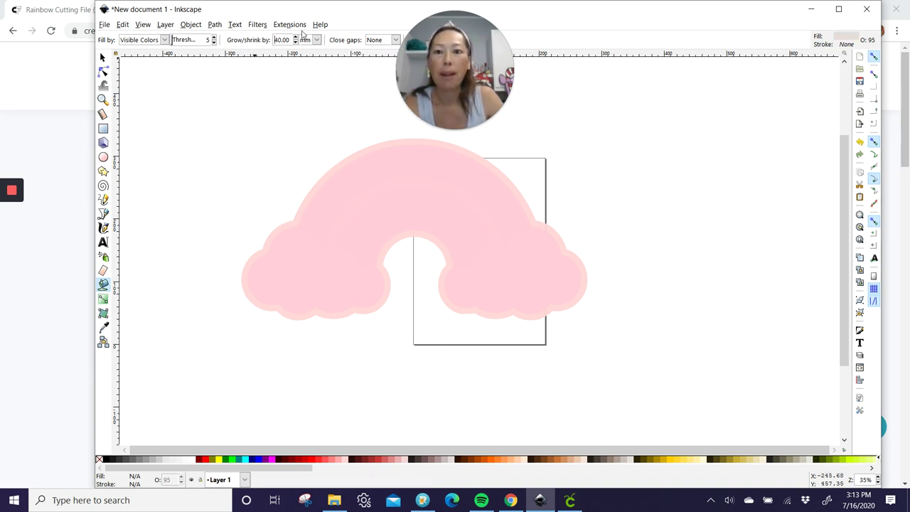
text(6)
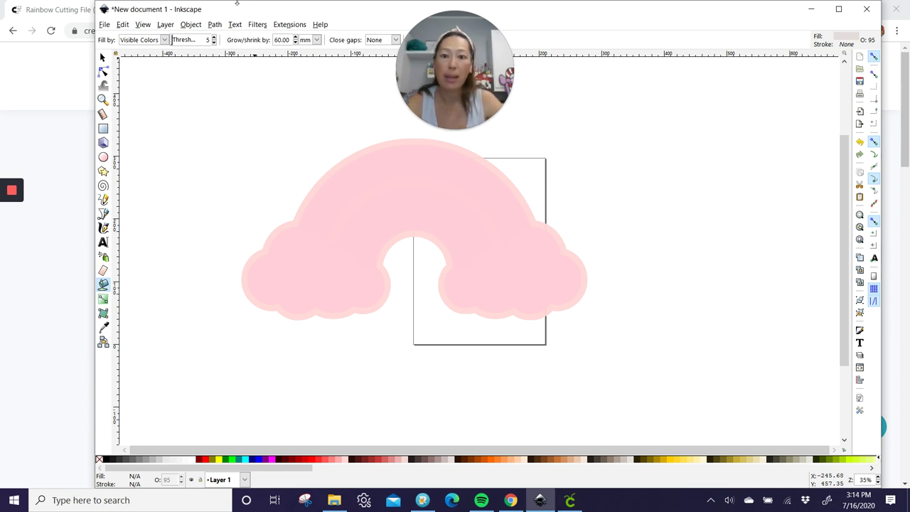
click(407, 183)
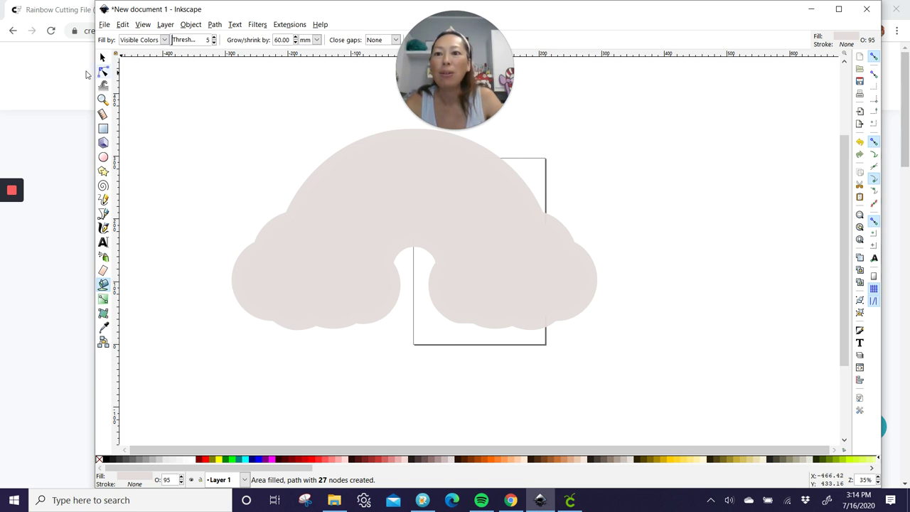
click(102, 57)
click(191, 100)
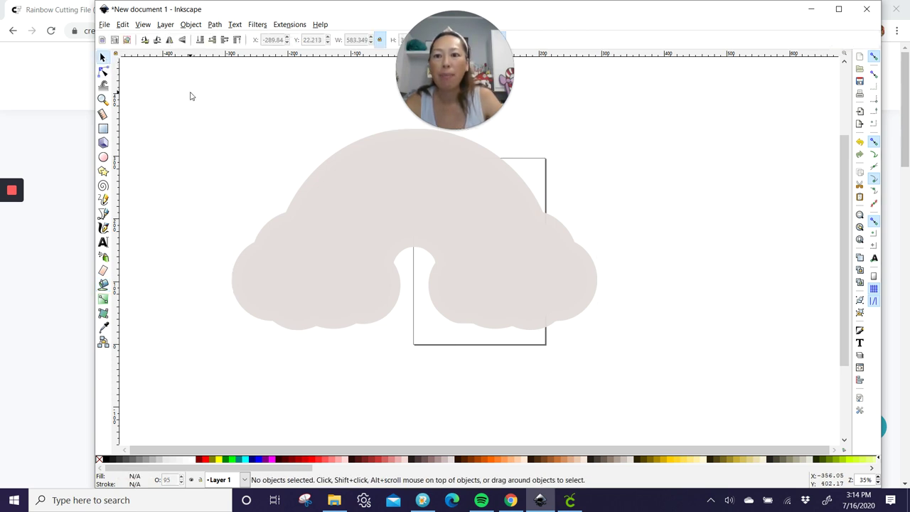
Select all the rainbow artwork and offset shapes and apply Object to Path.
drag(188, 88, 689, 416)
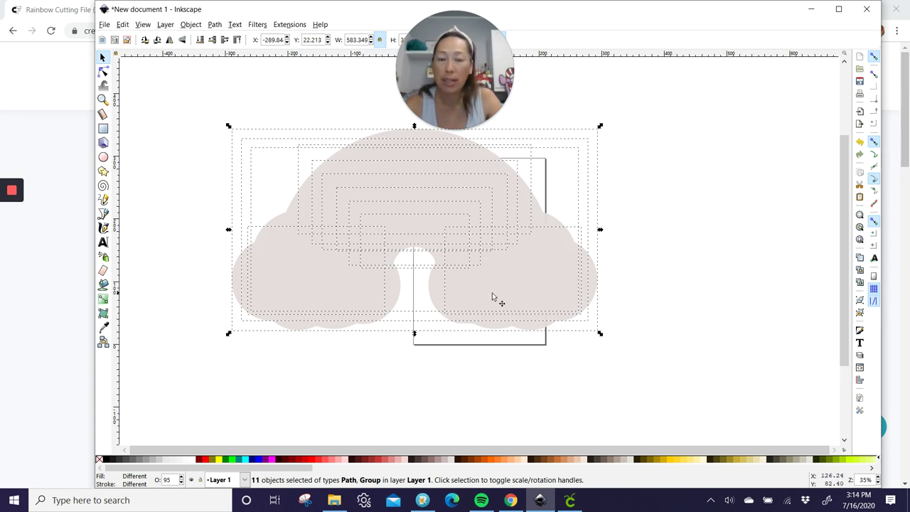
click(215, 25)
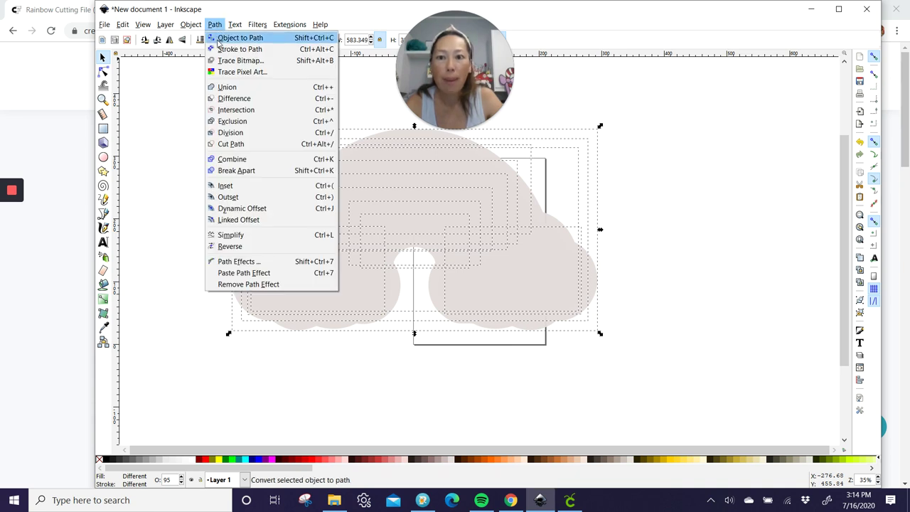
click(219, 43)
Save the drawing to the Desktop as an Inkscape SVG named "rainbow offset demo".
click(104, 24)
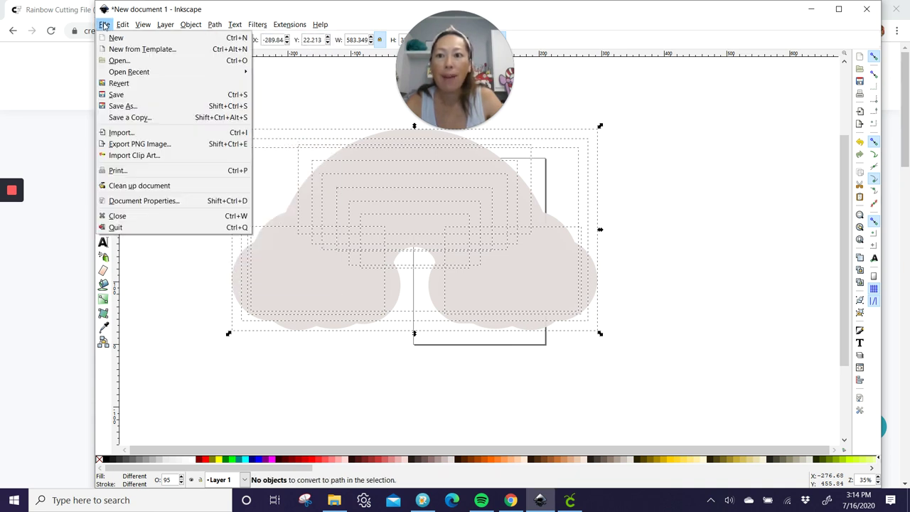
click(140, 108)
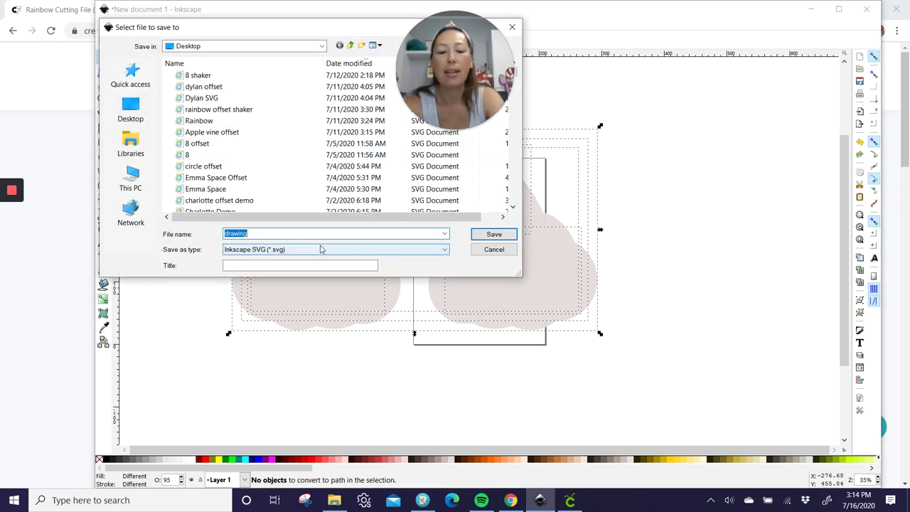
text(rainbow offset)
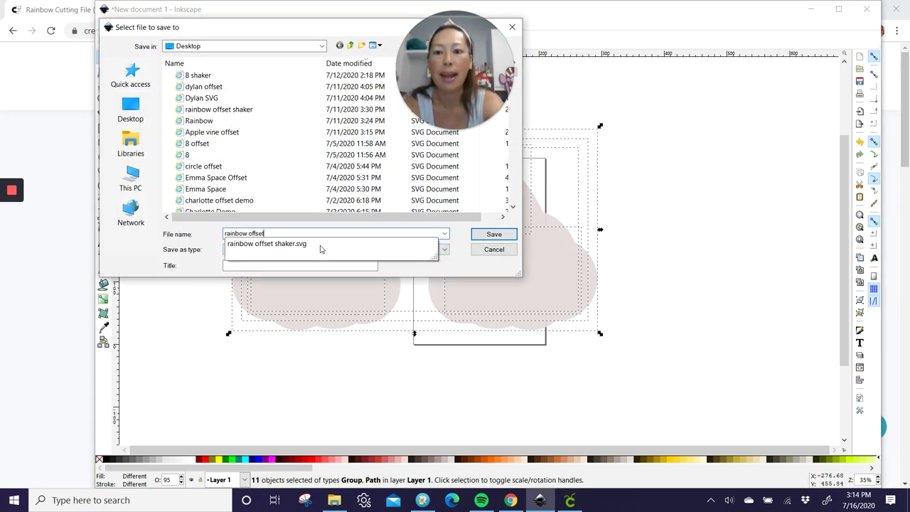
text( dem)
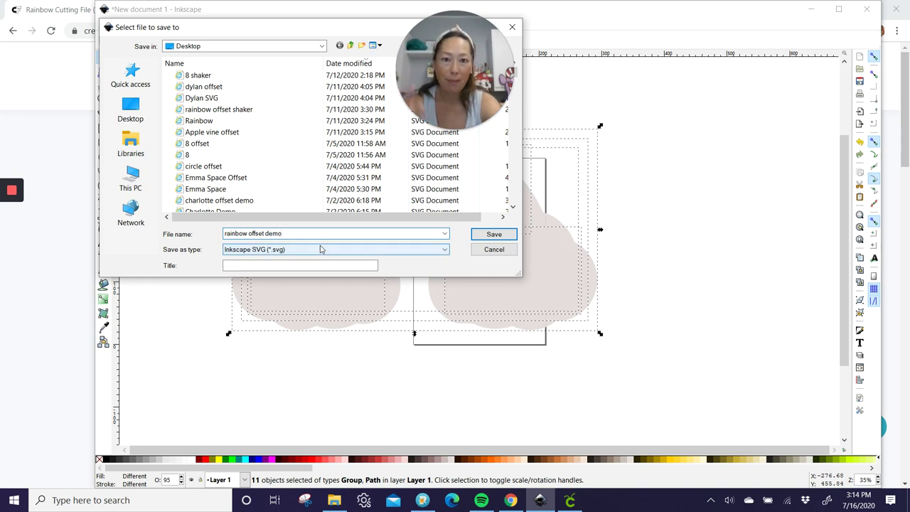
text(o)
key(Return)
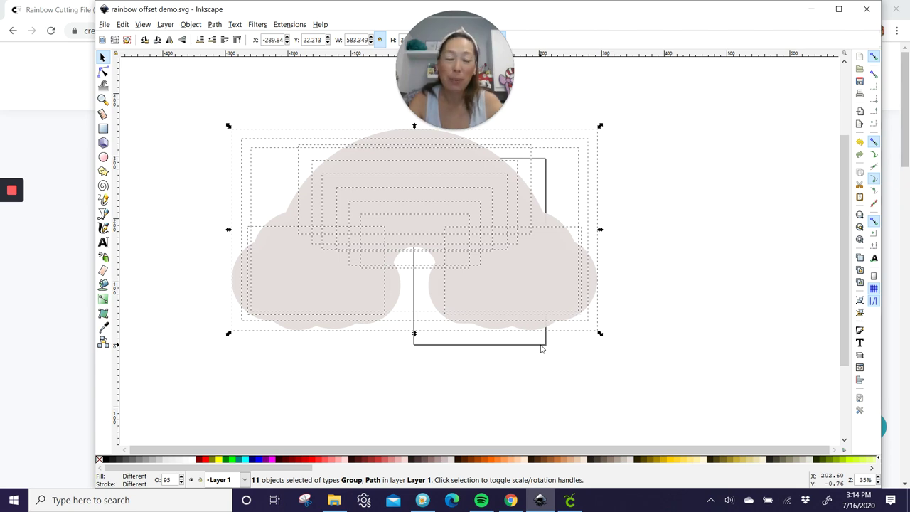
Switch to Cricut Design Space and open "rainbow offset demo" from the Desktop as a new image upload.
click(570, 500)
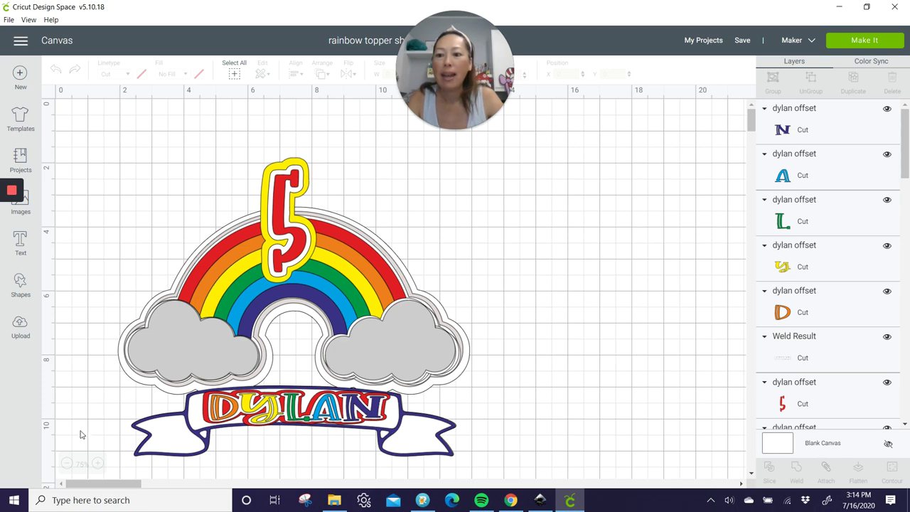
click(66, 465)
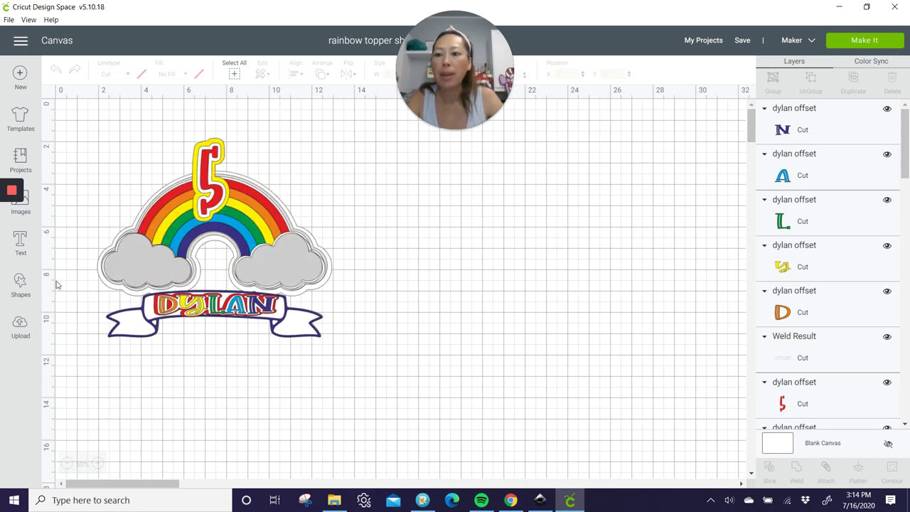
click(28, 325)
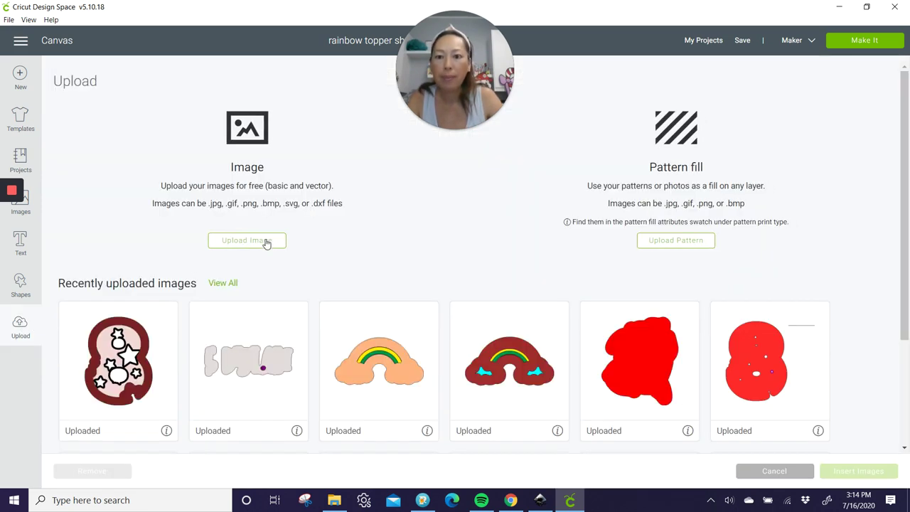
click(261, 241)
click(492, 262)
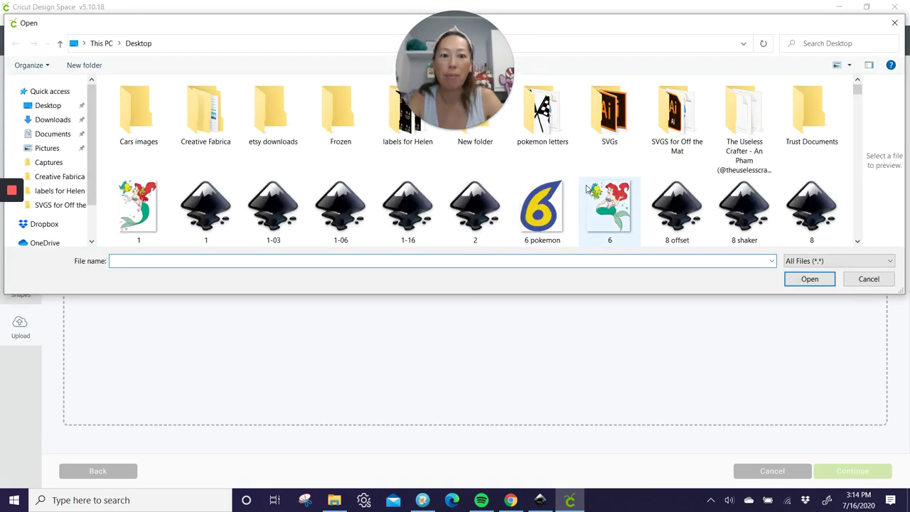
scroll(741, 193, down, 1)
scroll(743, 198, down, 6)
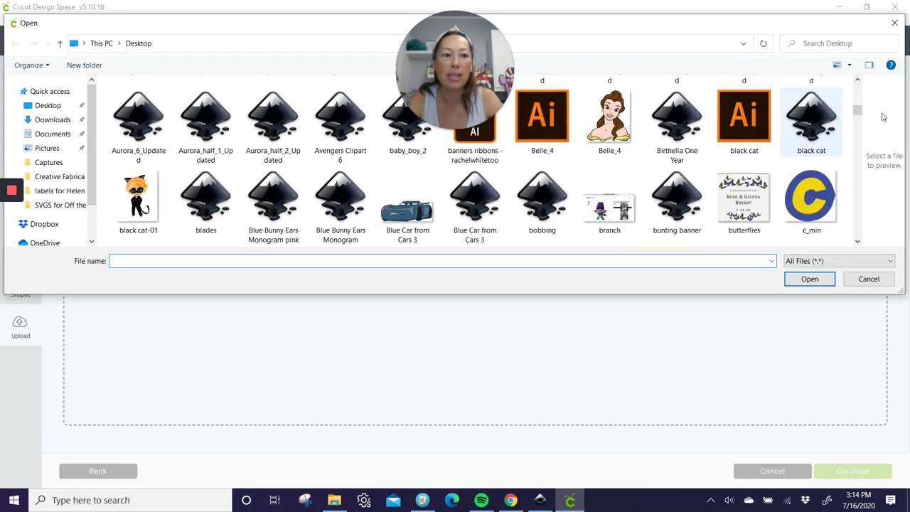
drag(857, 117, 863, 210)
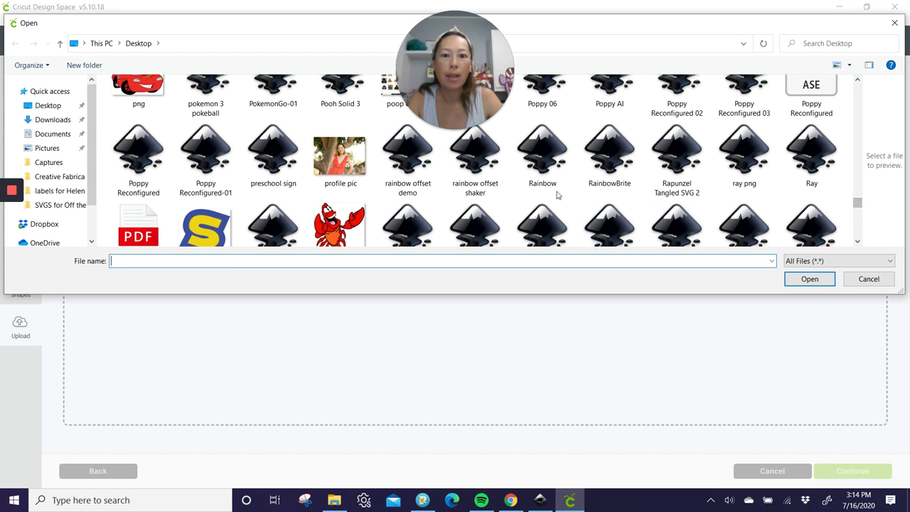
click(415, 158)
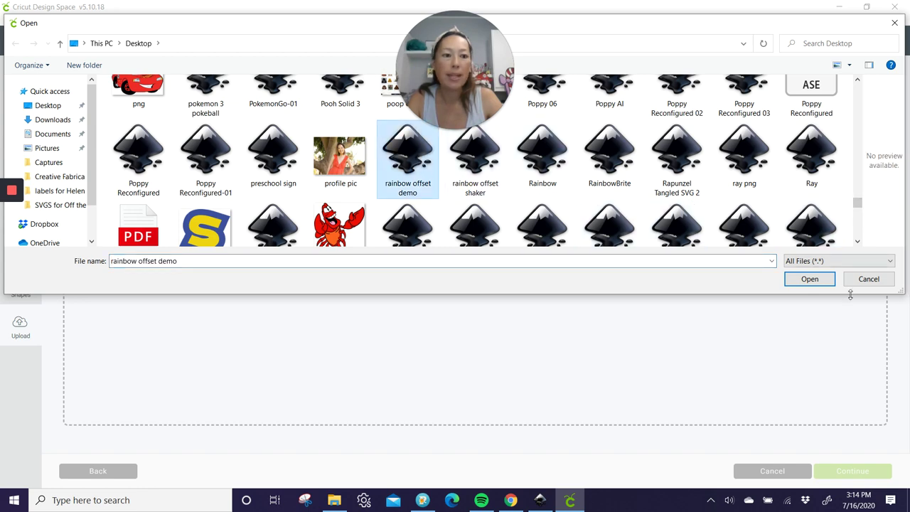
click(810, 279)
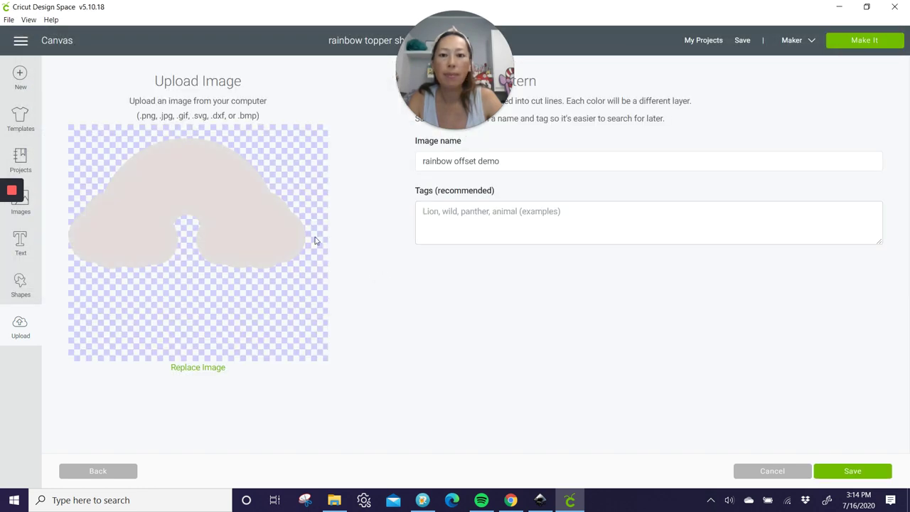
Save the uploaded rainbow offset image and insert it onto the canvas.
click(853, 471)
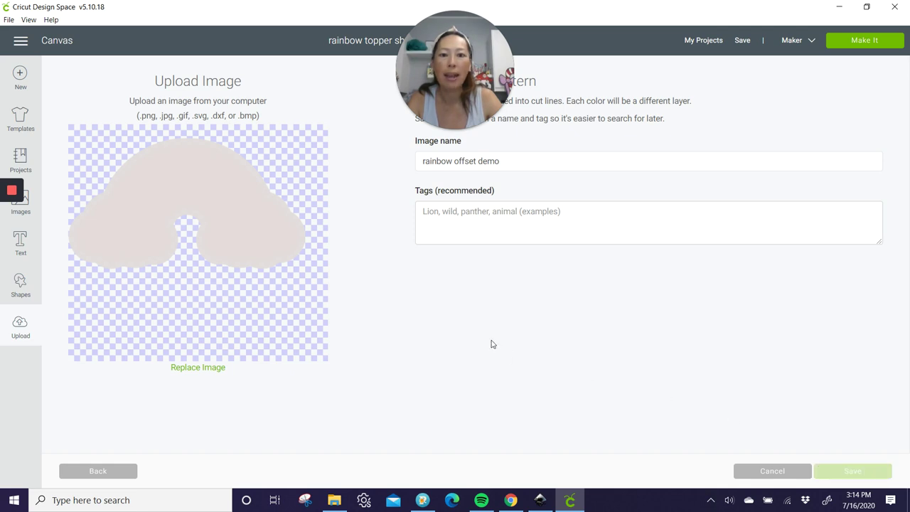
click(78, 374)
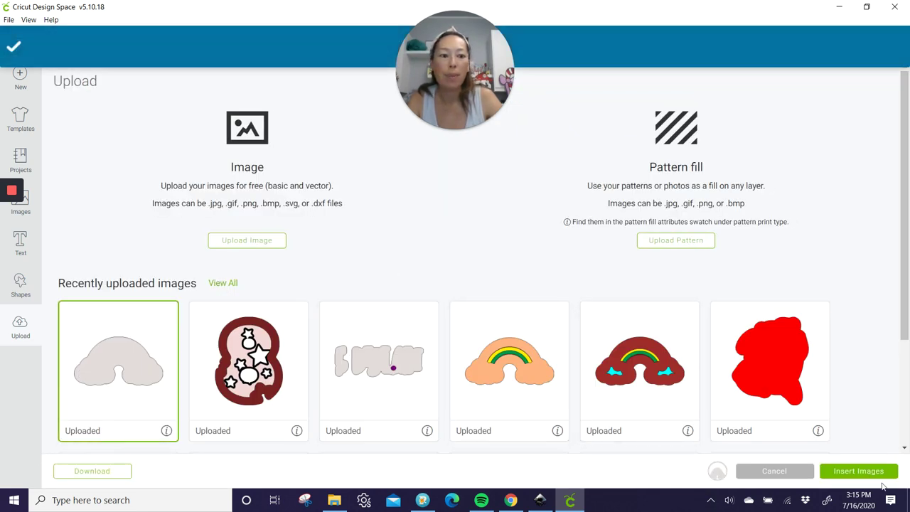
click(871, 475)
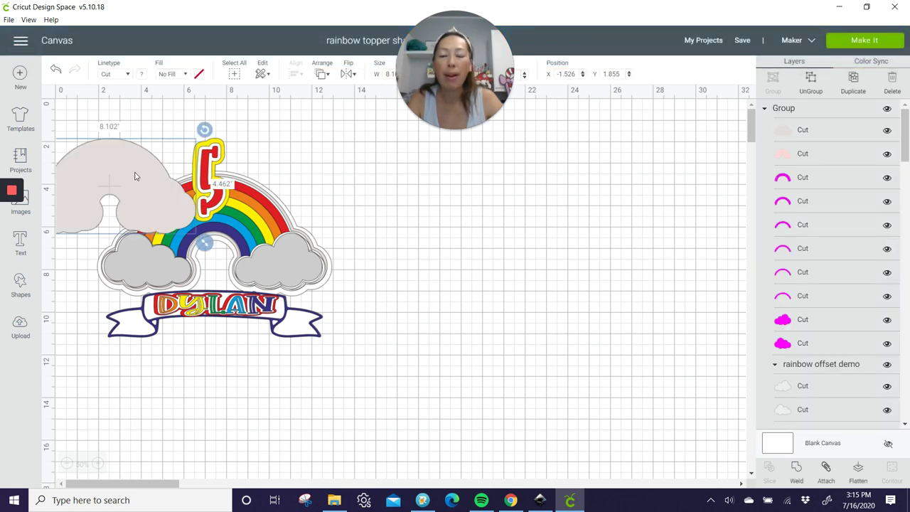
Place the inserted design beside the finished rainbow topper and enlarge it to about 14.27 inches wide.
drag(106, 188, 494, 232)
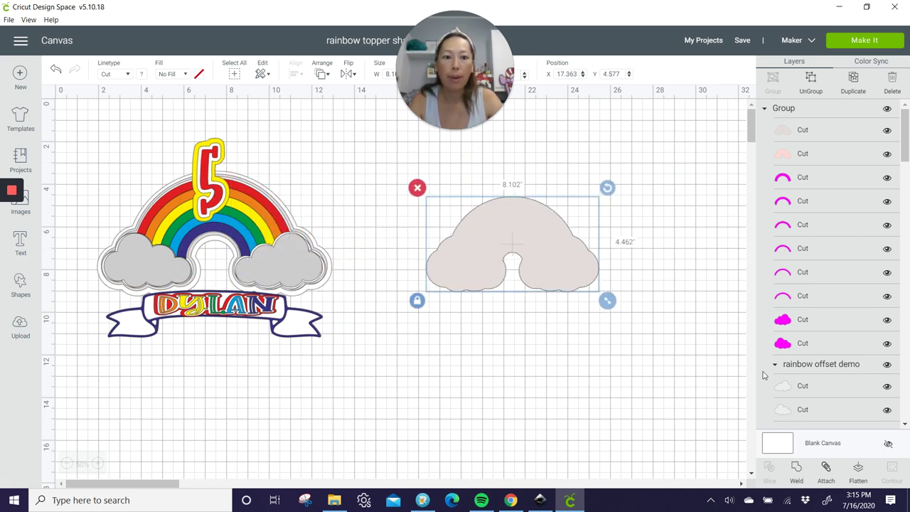
drag(608, 301, 751, 401)
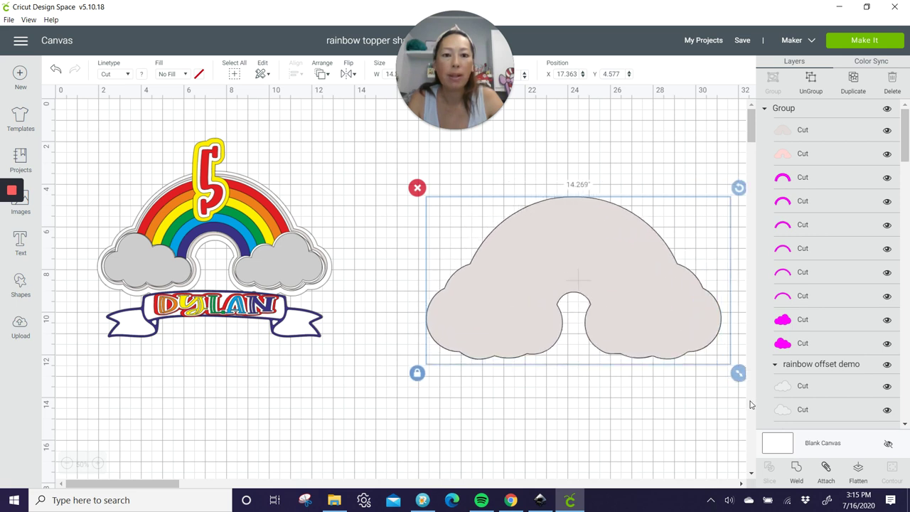
drag(662, 309, 579, 301)
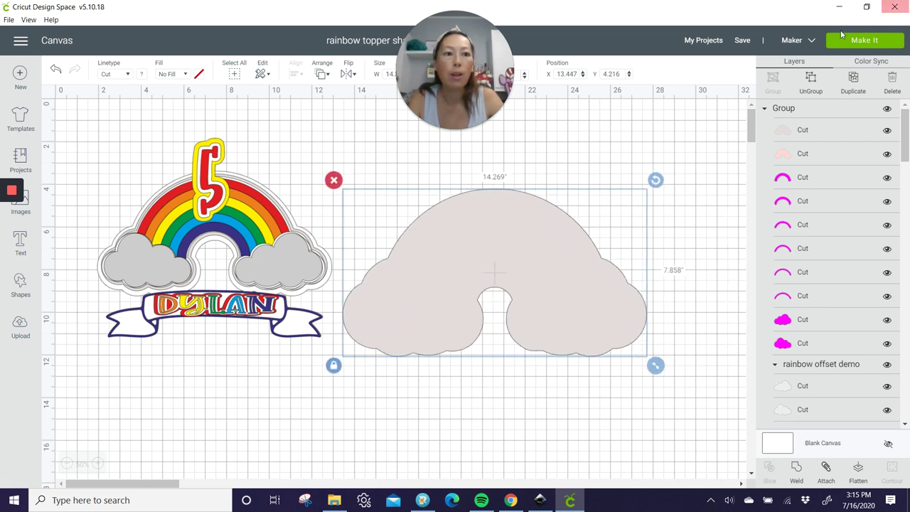
Ungroup the inserted design and stack the pale pink offset in front of the greyish-pink one, below the finished topper.
click(810, 80)
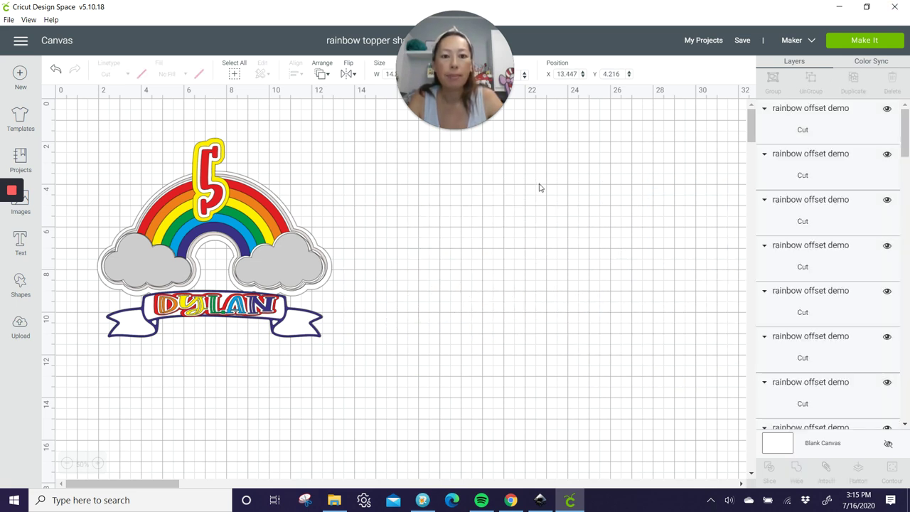
drag(514, 234, 259, 353)
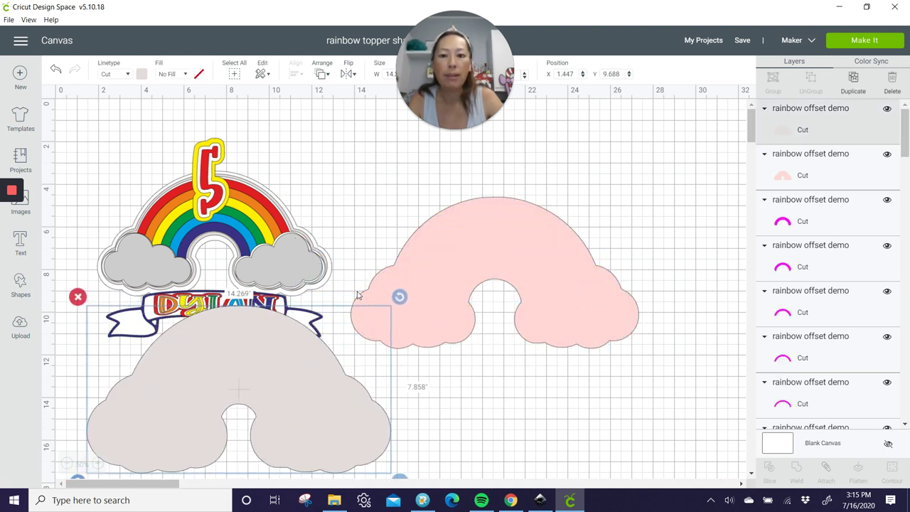
click(559, 250)
drag(561, 250, 599, 302)
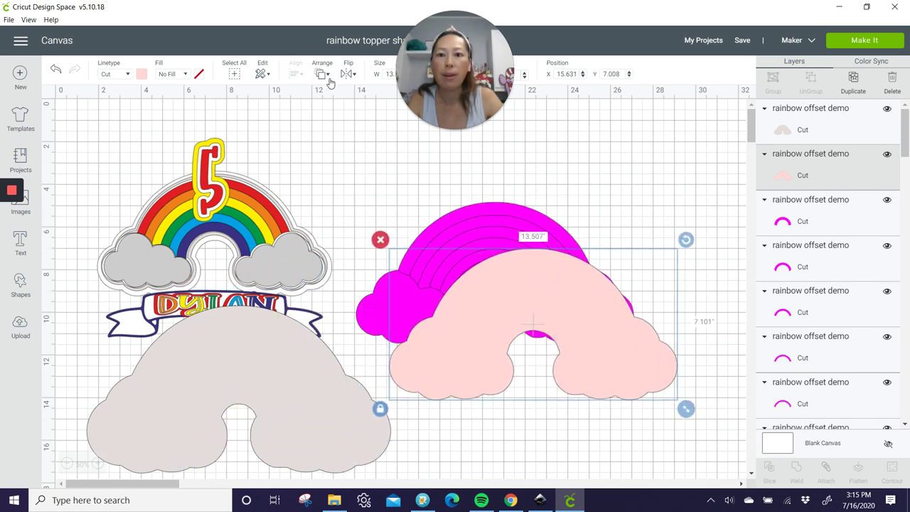
click(324, 75)
click(333, 148)
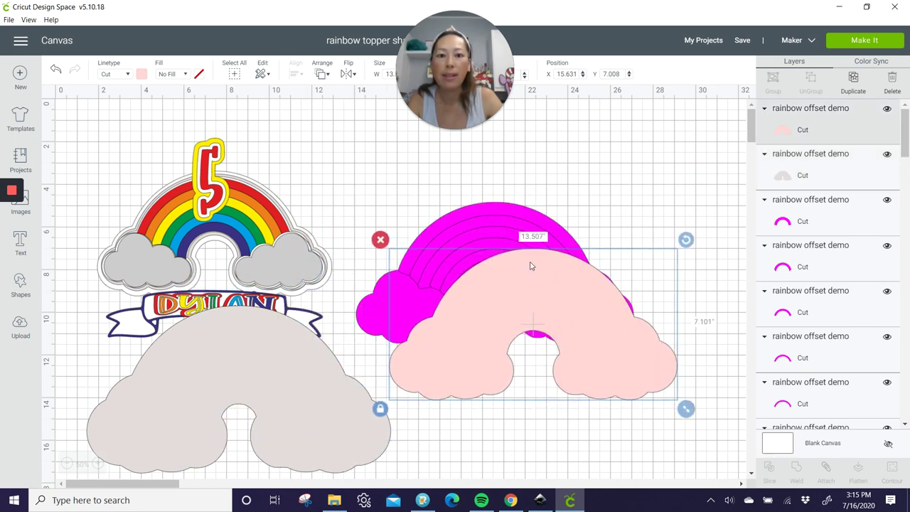
drag(527, 285, 239, 351)
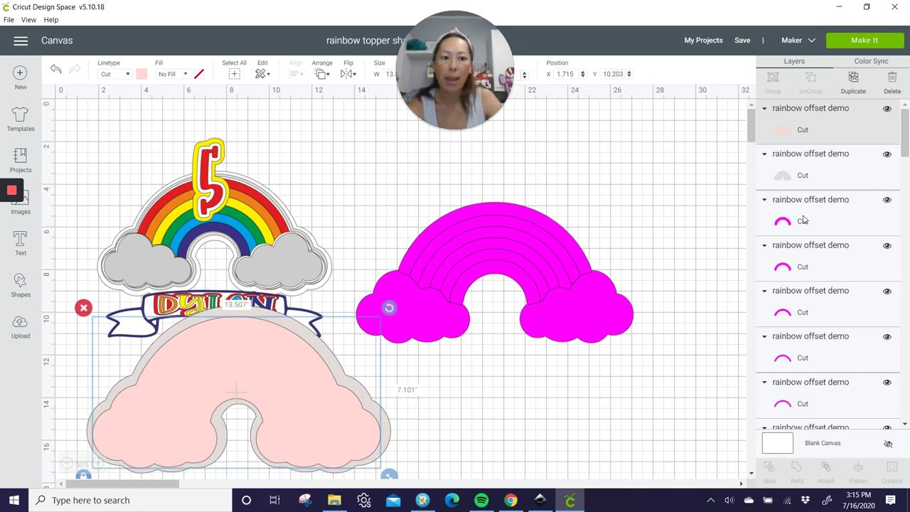
Weld the six magenta stripes and both magenta clouds into one shape and place it over the pale pink offset.
drag(904, 134, 904, 145)
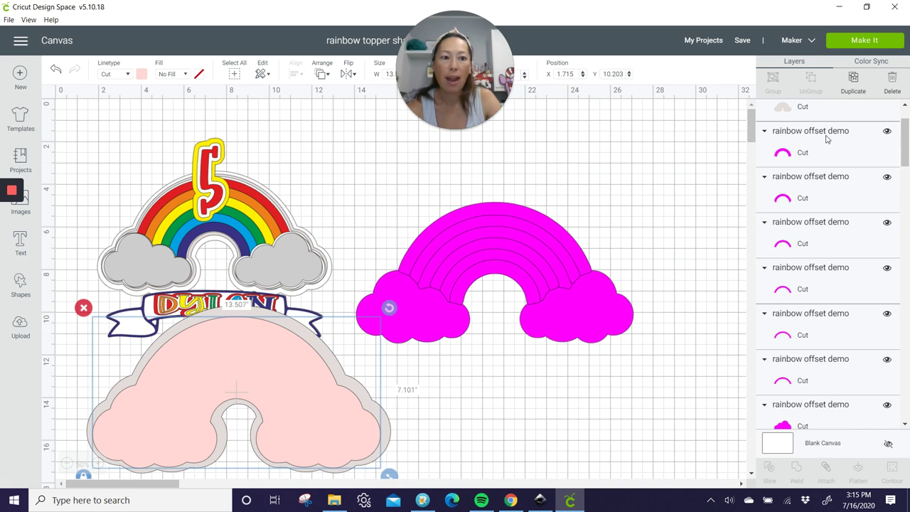
click(788, 153)
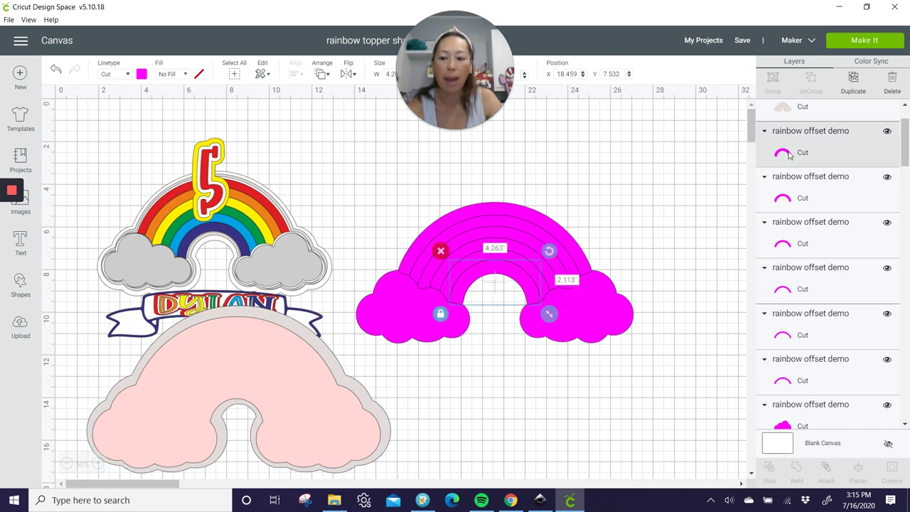
shift+click(790, 197)
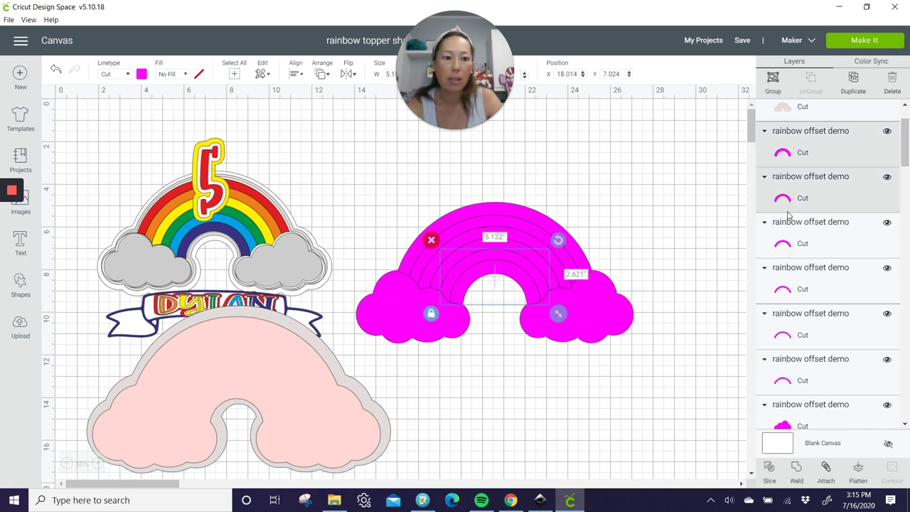
shift+click(787, 243)
shift+click(787, 286)
shift+click(785, 334)
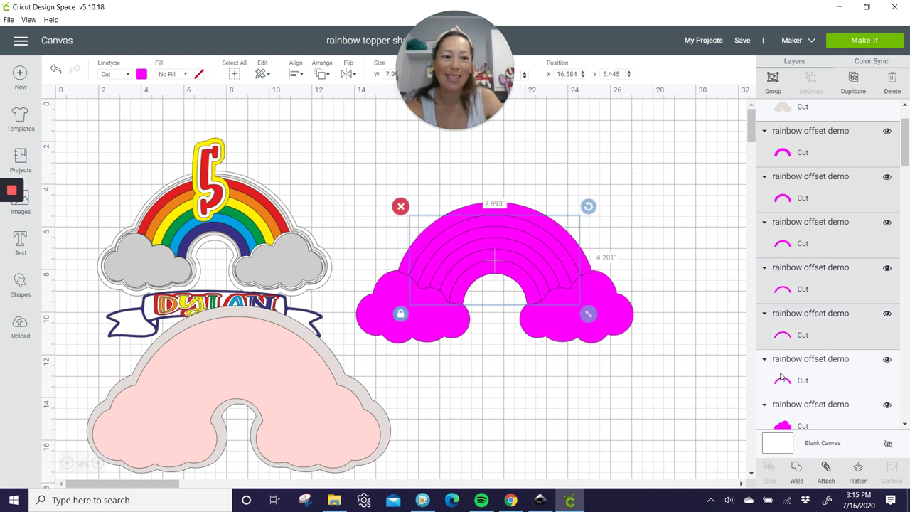
shift+click(782, 378)
scroll(813, 318, down, 3)
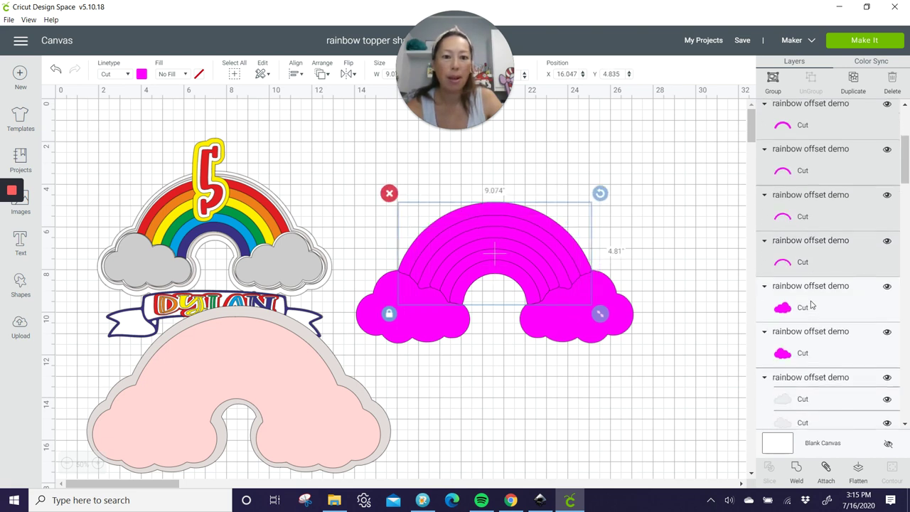
shift+click(812, 305)
shift+click(809, 352)
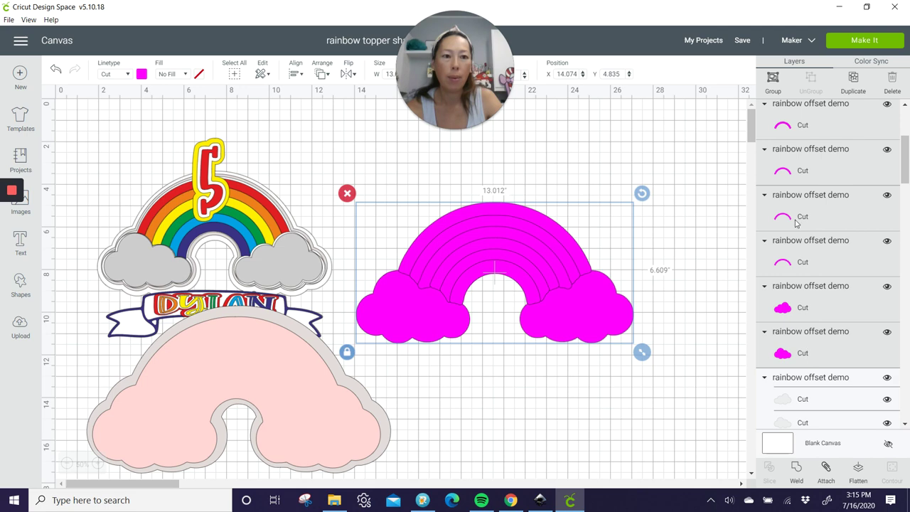
click(797, 470)
drag(594, 285, 336, 408)
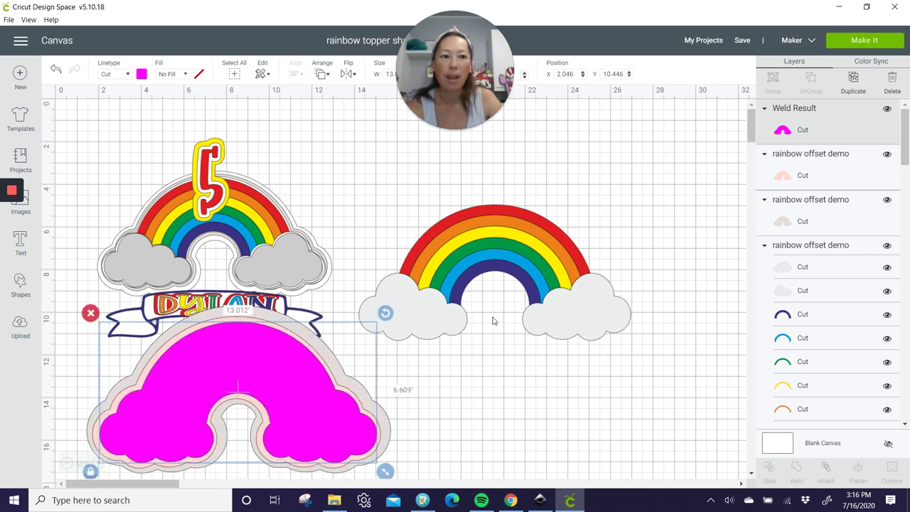
Undo the move and the weld of the magenta rainbow pieces.
click(56, 74)
click(55, 73)
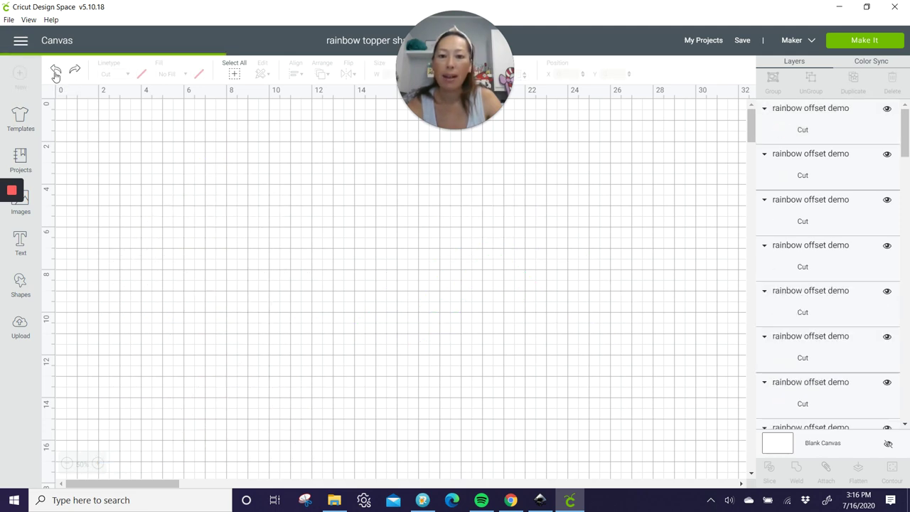
Duplicate the two magenta clouds beside the rainbow stripes and place the copies below the magenta rainbow.
click(410, 316)
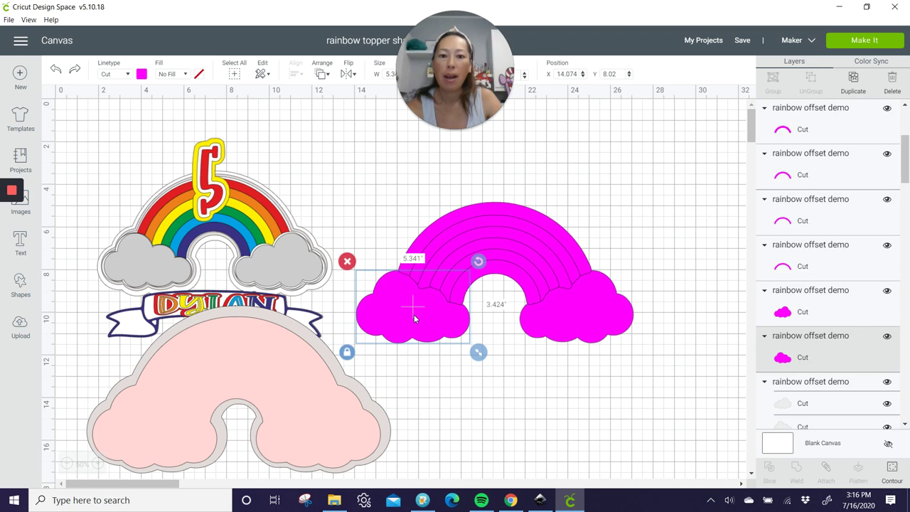
shift+click(592, 311)
click(854, 76)
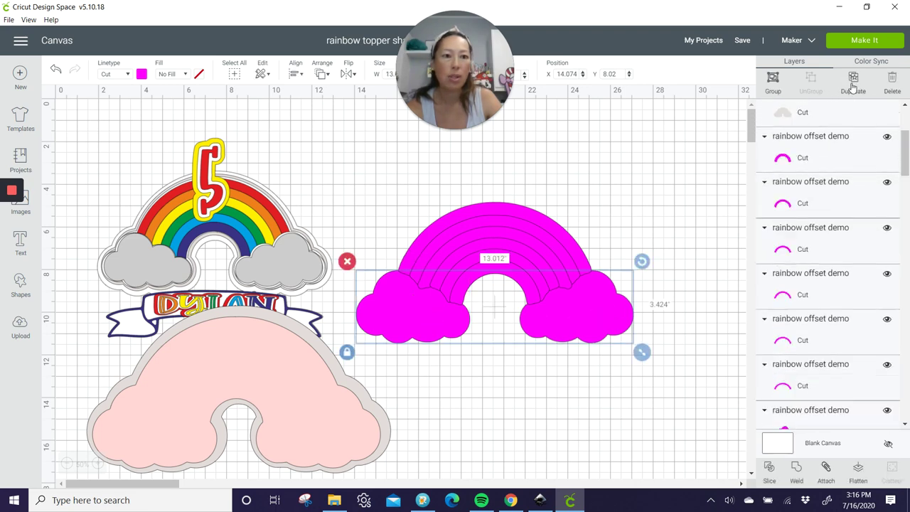
drag(589, 301, 638, 456)
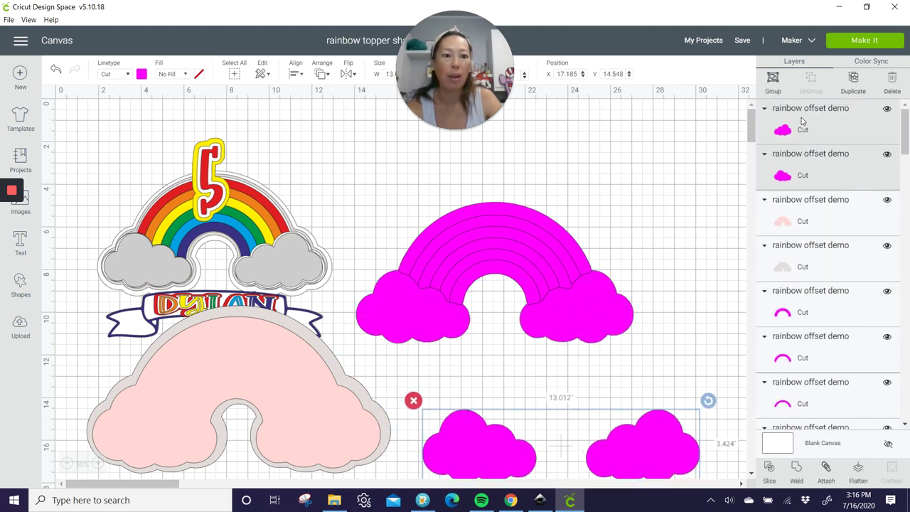
Weld the two original magenta clouds and the six magenta stripes into one shape and place it over the pale pink offset.
click(594, 298)
shift+click(447, 311)
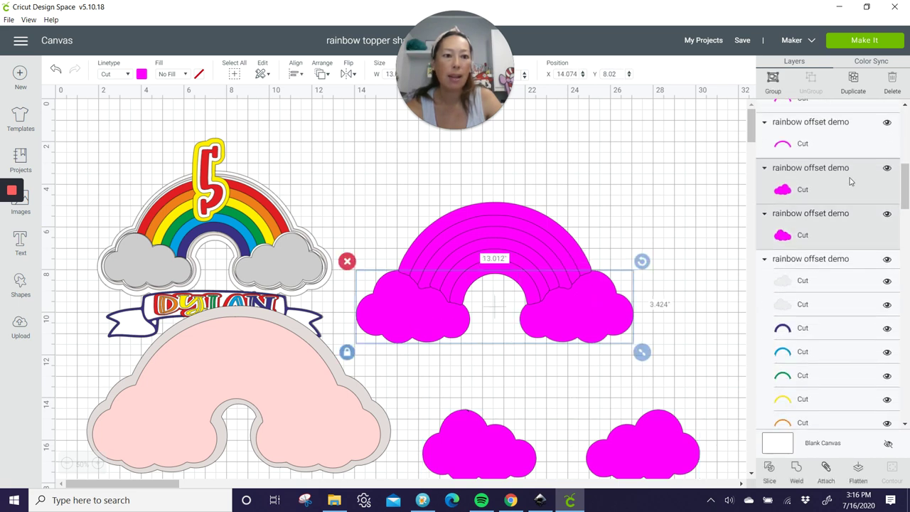
scroll(849, 204, up, 2)
shift+click(829, 202)
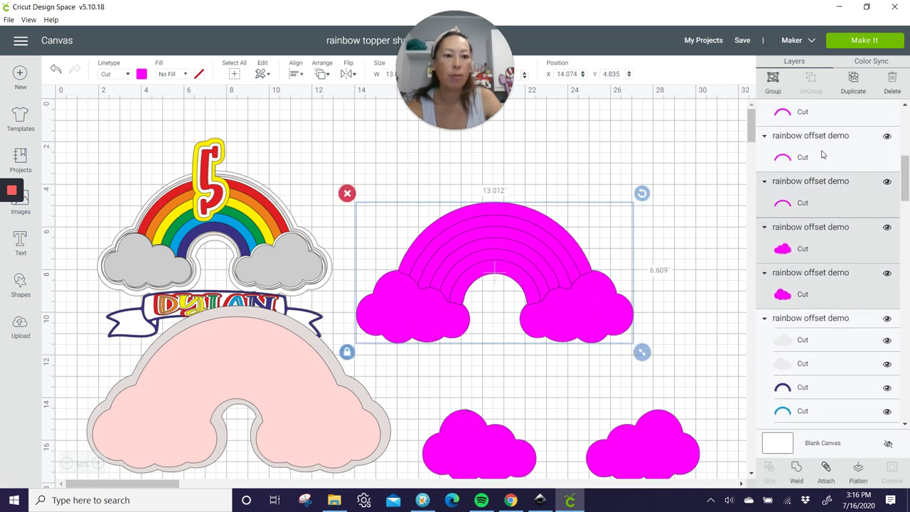
scroll(836, 142, up, 5)
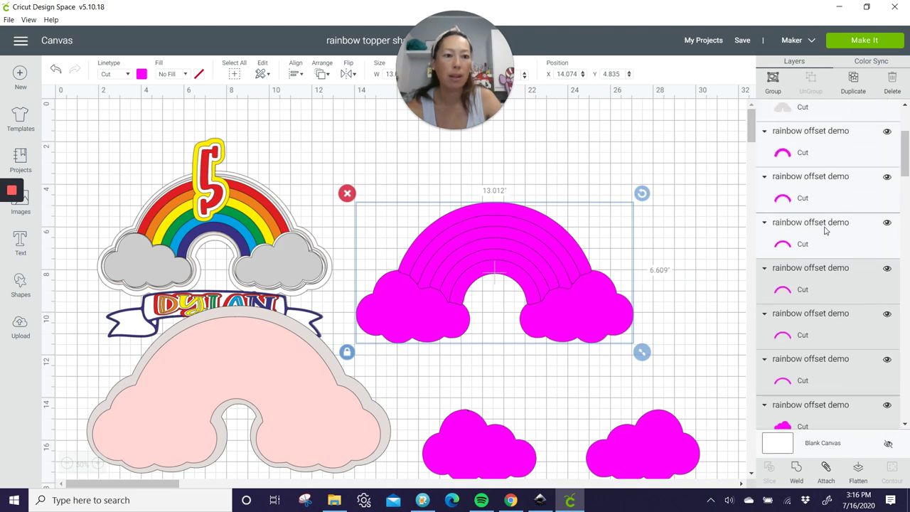
shift+click(814, 224)
shift+click(818, 192)
shift+click(818, 162)
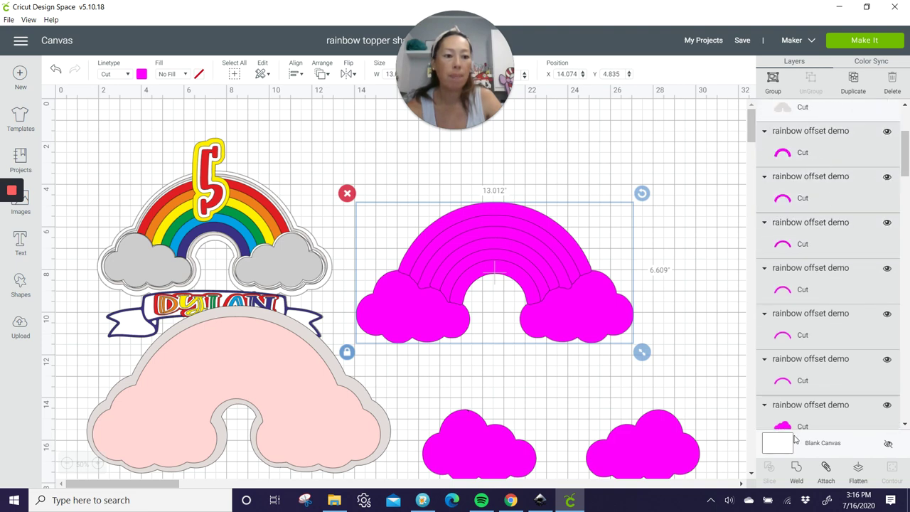
click(796, 471)
drag(567, 268, 315, 390)
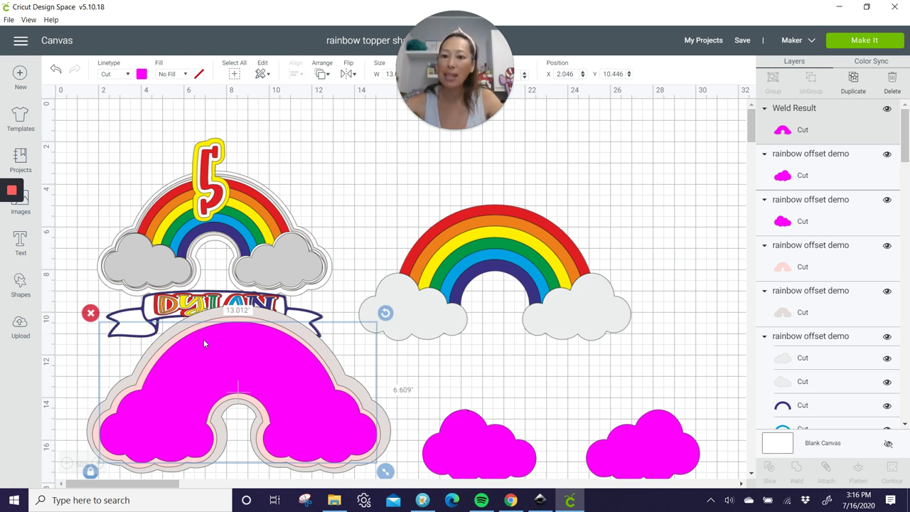
click(438, 395)
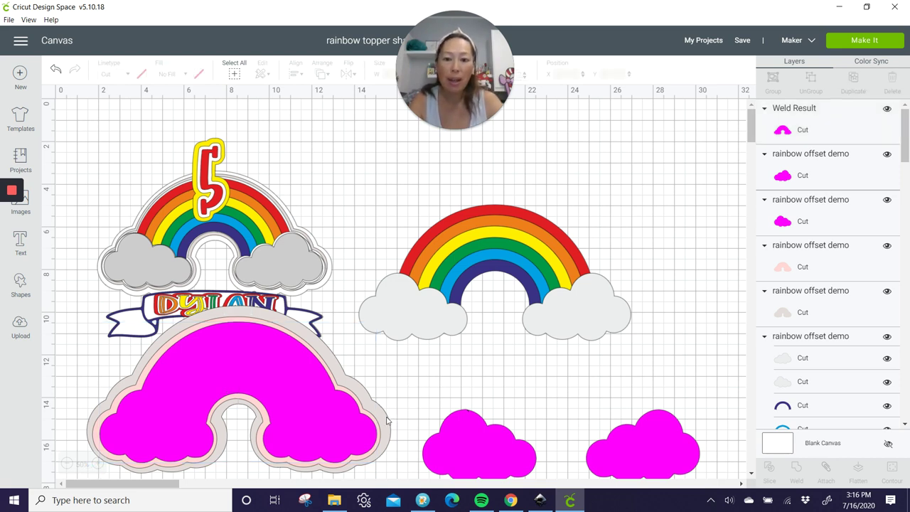
Pull the greyish-pink offset out from behind the pale pink one and delete it.
click(387, 421)
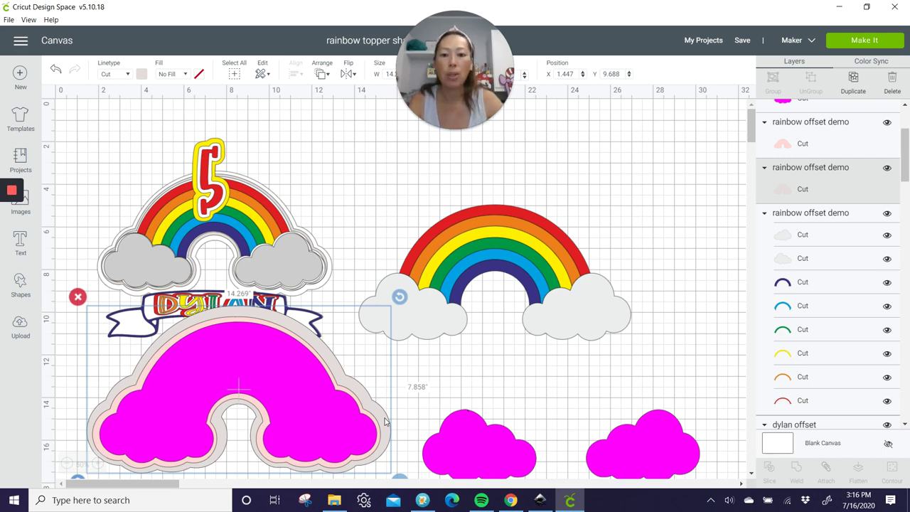
drag(385, 423, 539, 281)
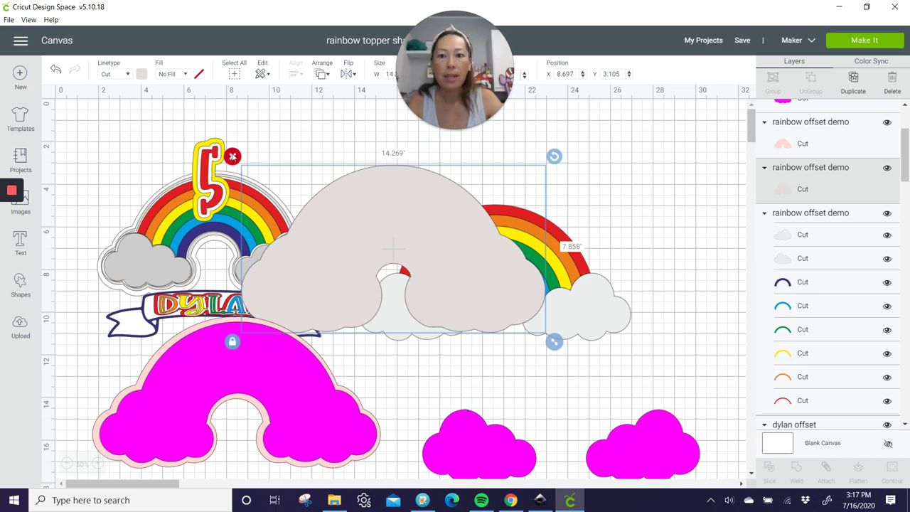
key(Delete)
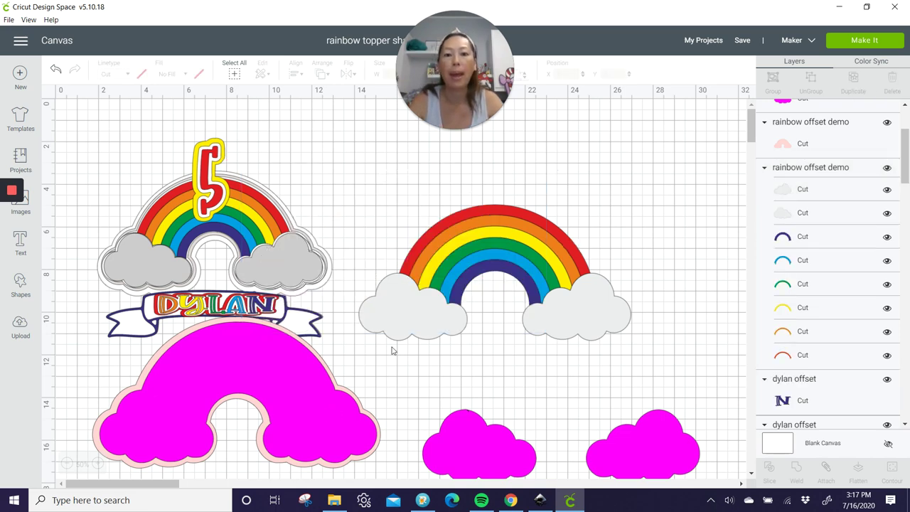
Ungroup the coloured rainbow and move its left light grey cloud onto the left duplicated magenta cloud.
click(412, 298)
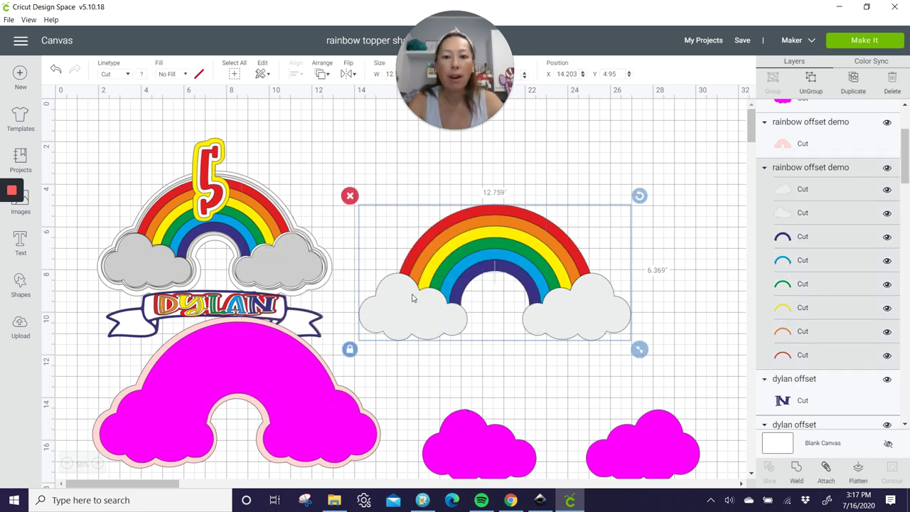
click(813, 77)
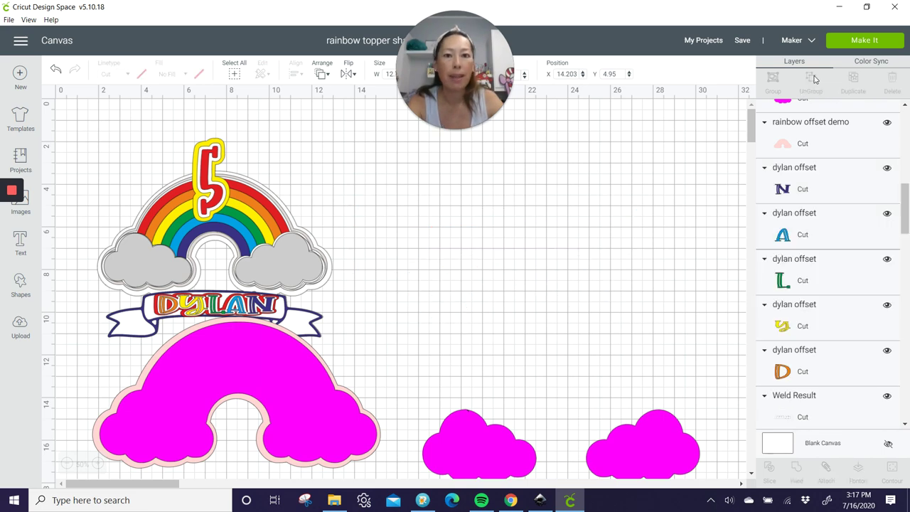
click(439, 310)
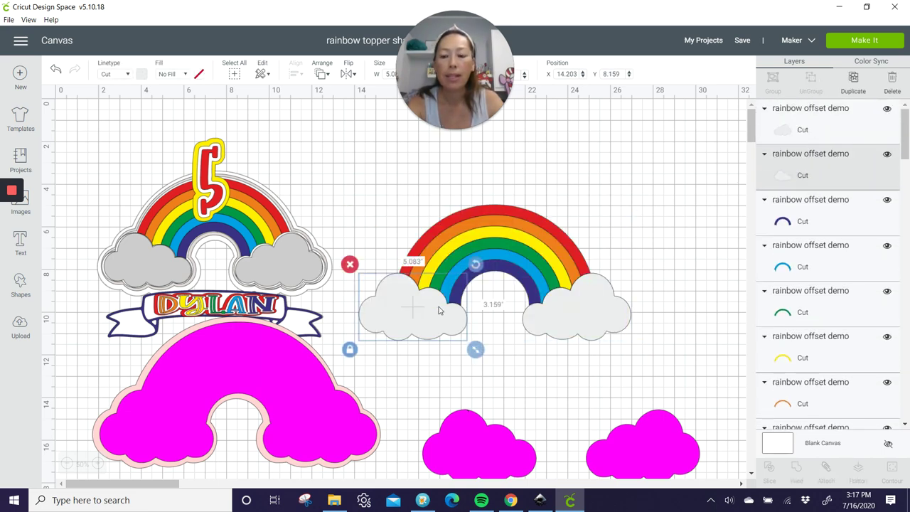
drag(438, 310, 507, 451)
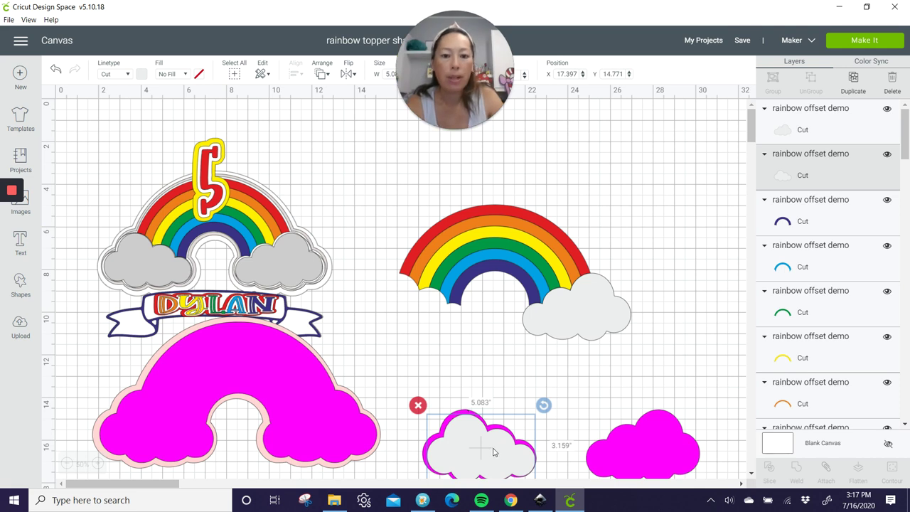
Center the left light grey cloud on its magenta cloud and slice the two shapes.
drag(441, 387, 469, 451)
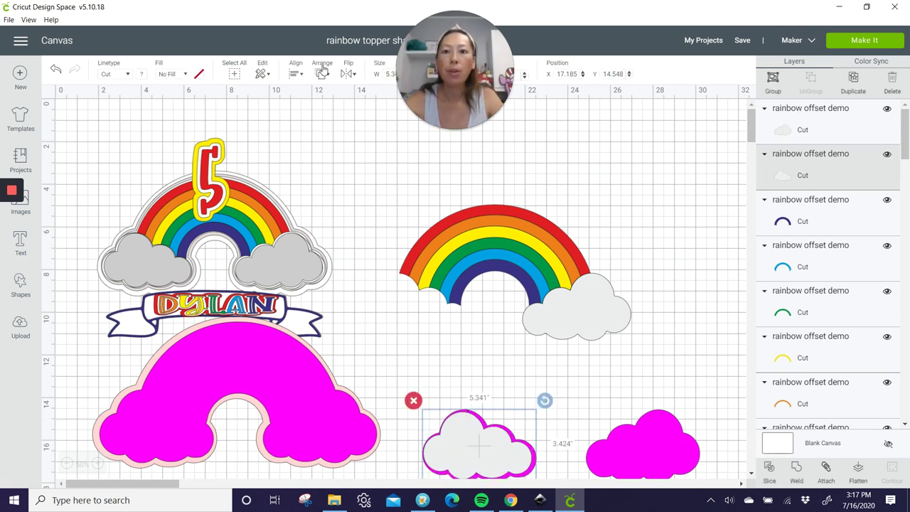
click(322, 74)
click(296, 74)
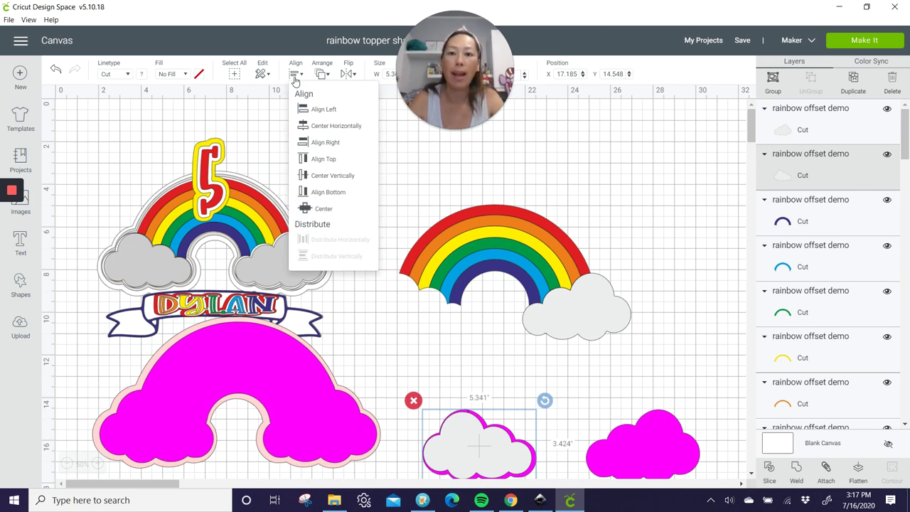
click(324, 208)
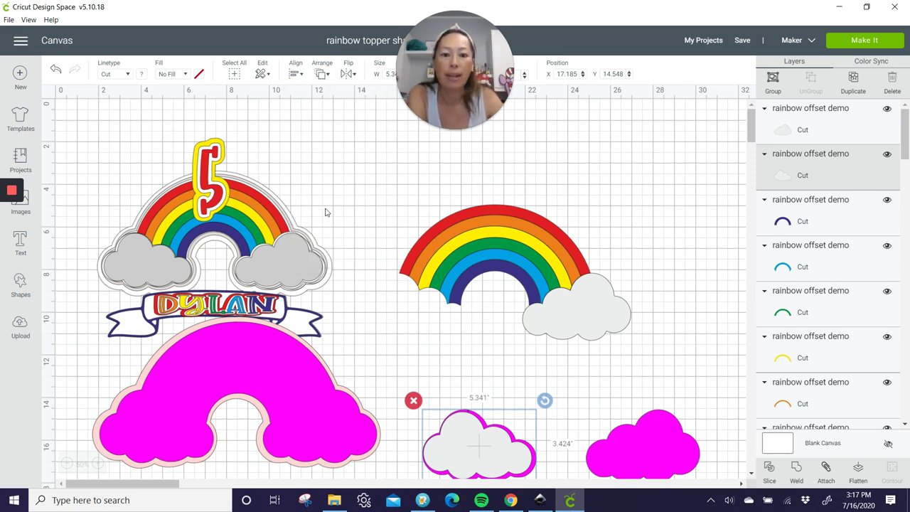
scroll(377, 229, down, 3)
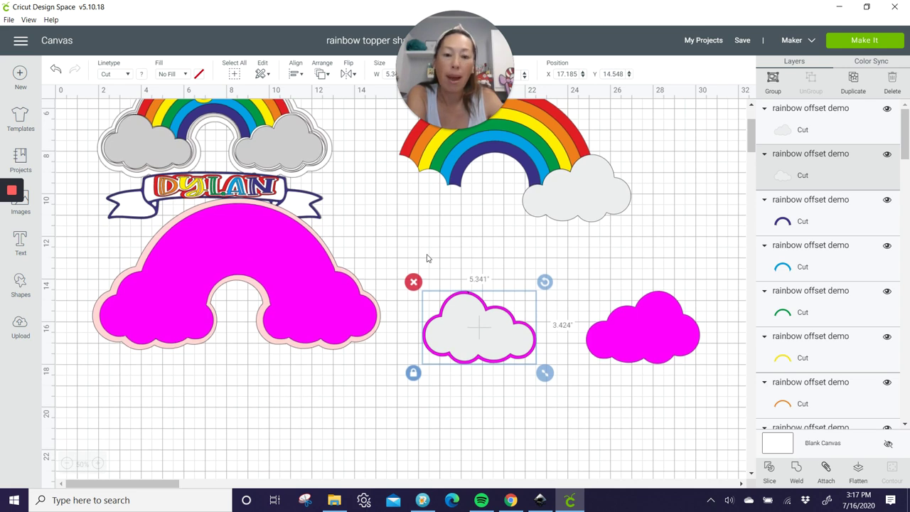
click(768, 468)
Pull the slice results apart into a magenta outline, a magenta cloud and a light grey cloud.
drag(443, 320, 582, 464)
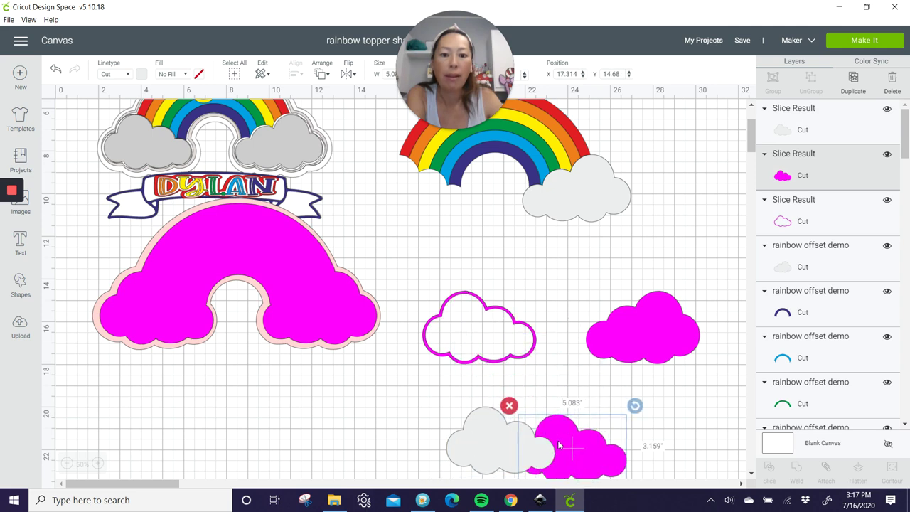
click(532, 329)
drag(490, 329, 483, 277)
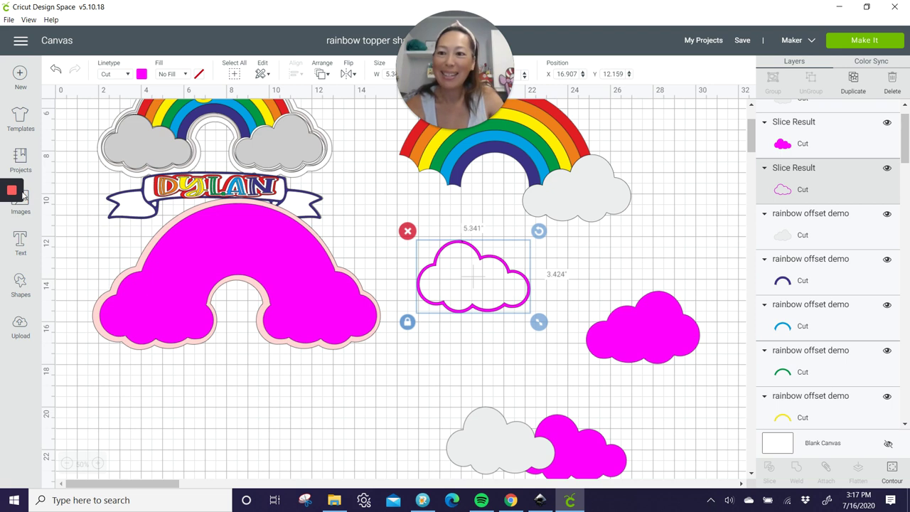
mouse_move(12, 231)
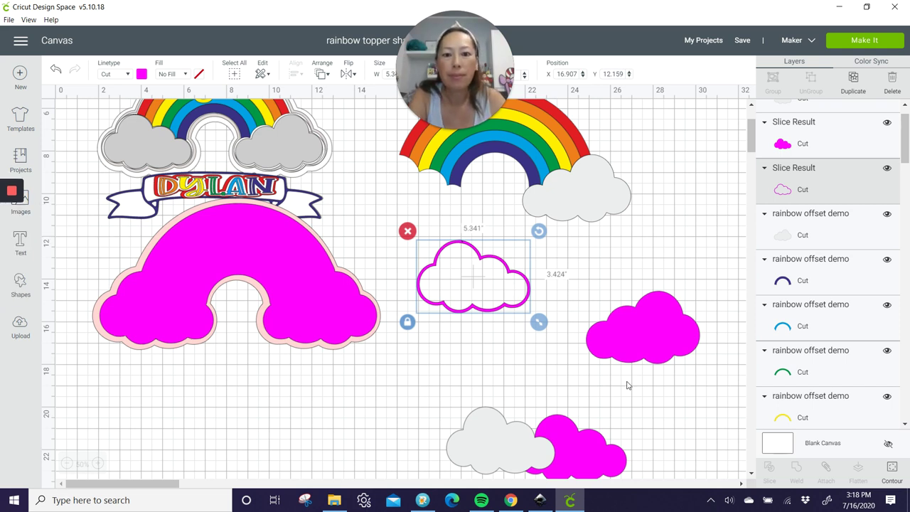
scroll(628, 386, down, 2)
drag(491, 352, 485, 320)
scroll(486, 321, up, 1)
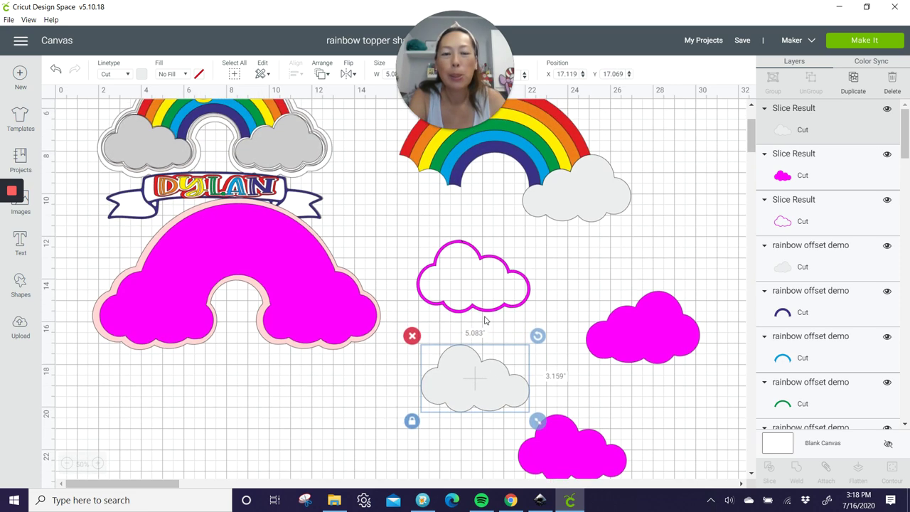
Undo the moves of the slice results back to the stacked cloud on its magenta outline.
click(55, 70)
click(56, 69)
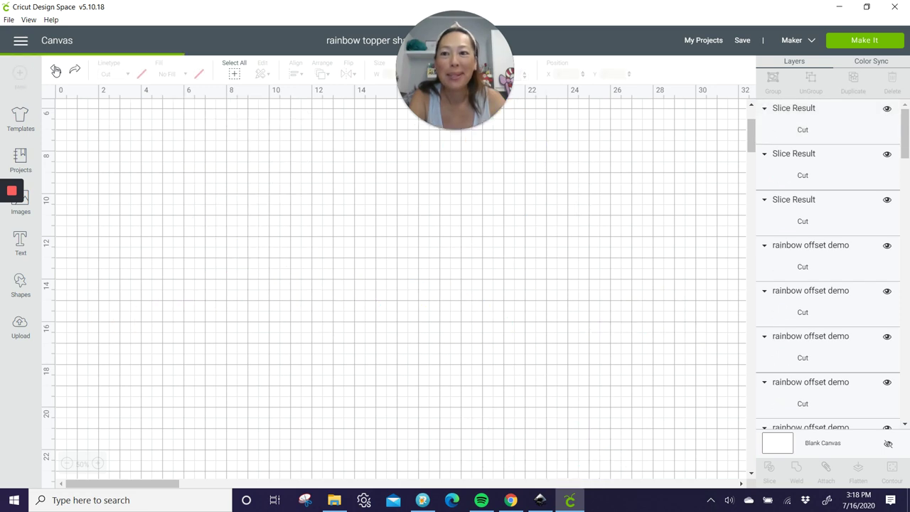
click(55, 70)
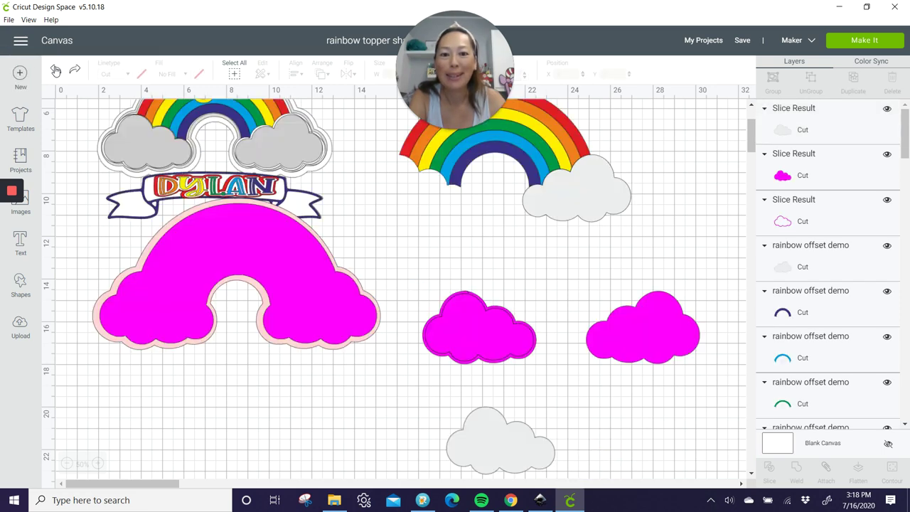
click(56, 70)
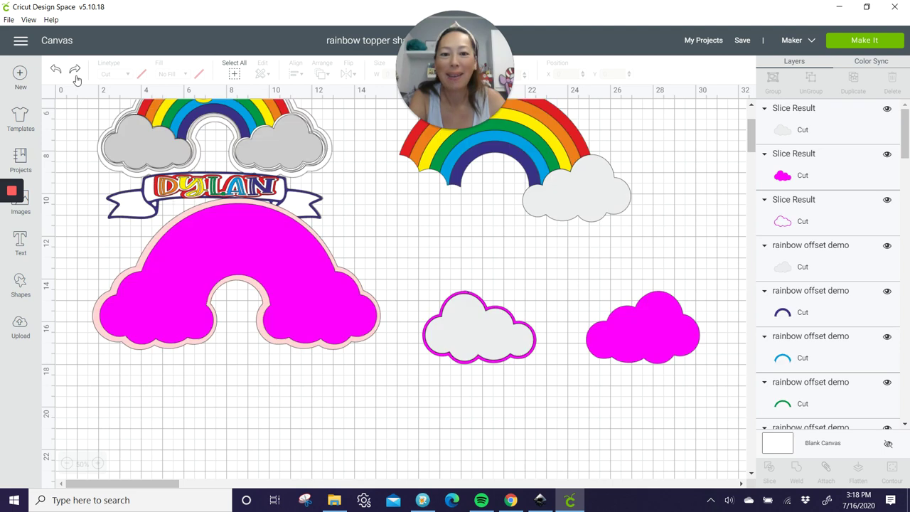
Place the remaining light grey cloud over the right magenta cloud, then duplicate both cloud stacks and set the copies below.
click(618, 197)
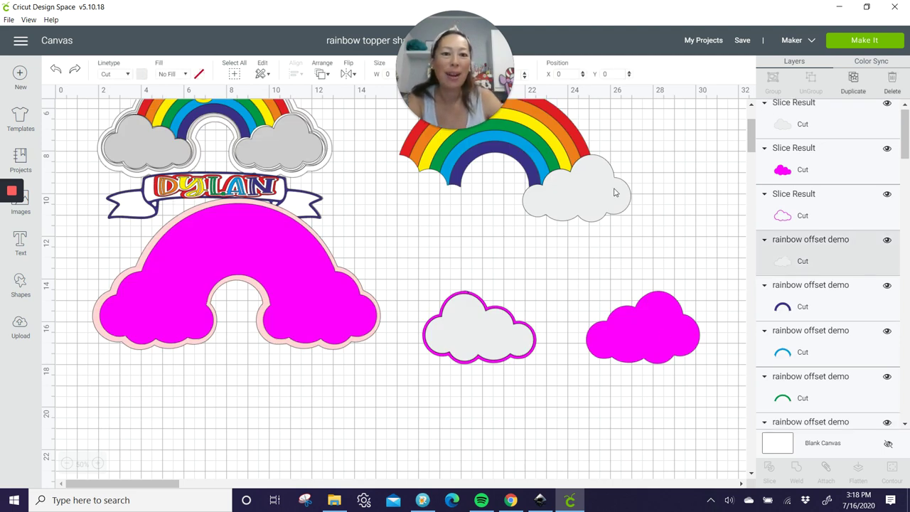
drag(615, 193, 683, 332)
drag(681, 384, 456, 264)
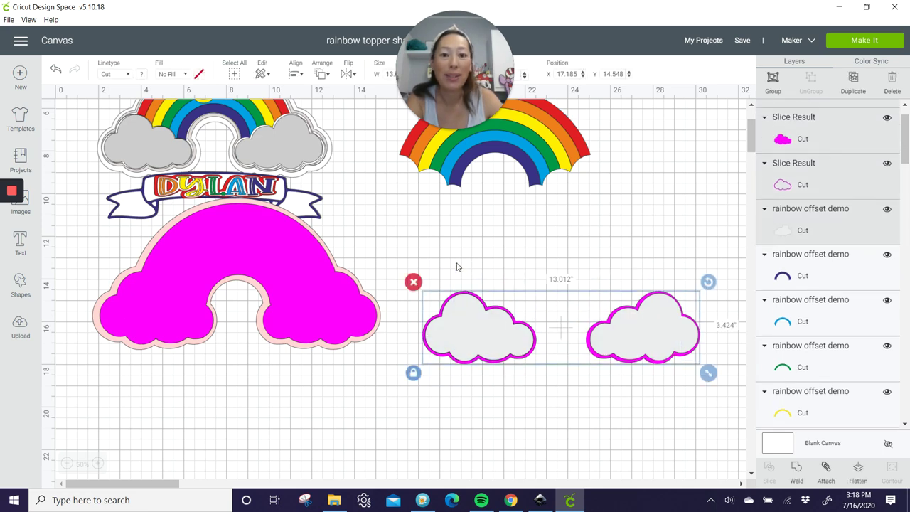
click(853, 89)
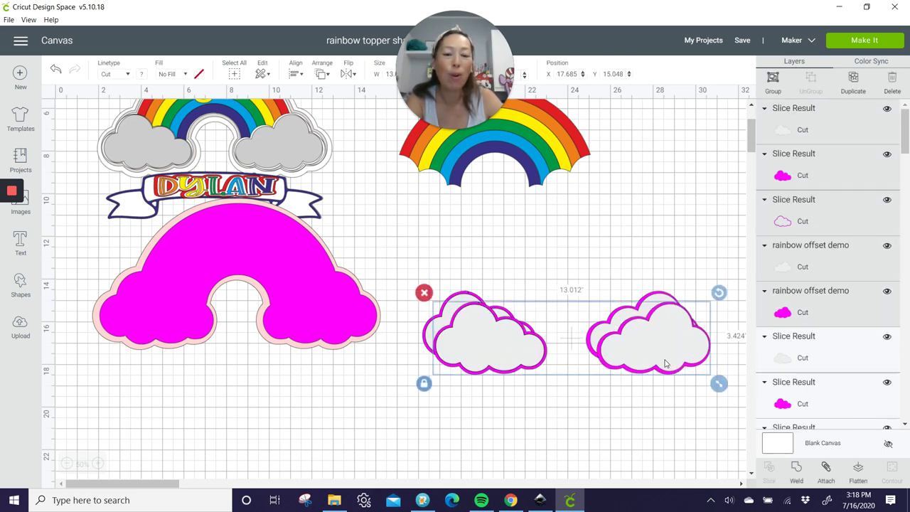
drag(666, 364, 646, 511)
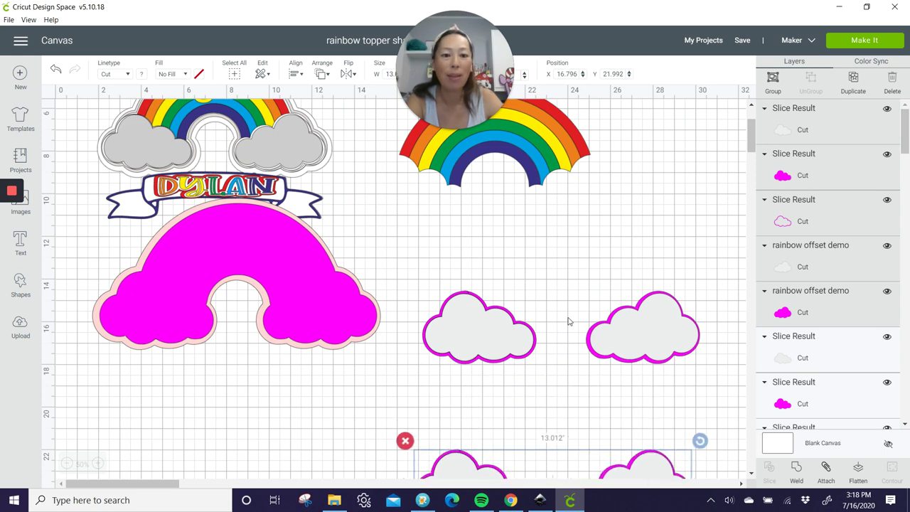
Move the light grey slice piece off the upper left cloud stack, placing it just below.
click(475, 289)
drag(449, 278, 481, 340)
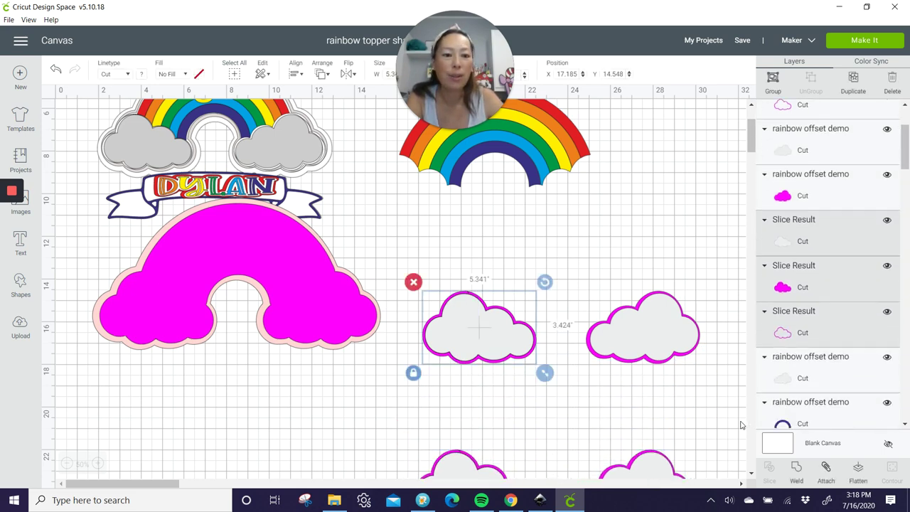
click(509, 256)
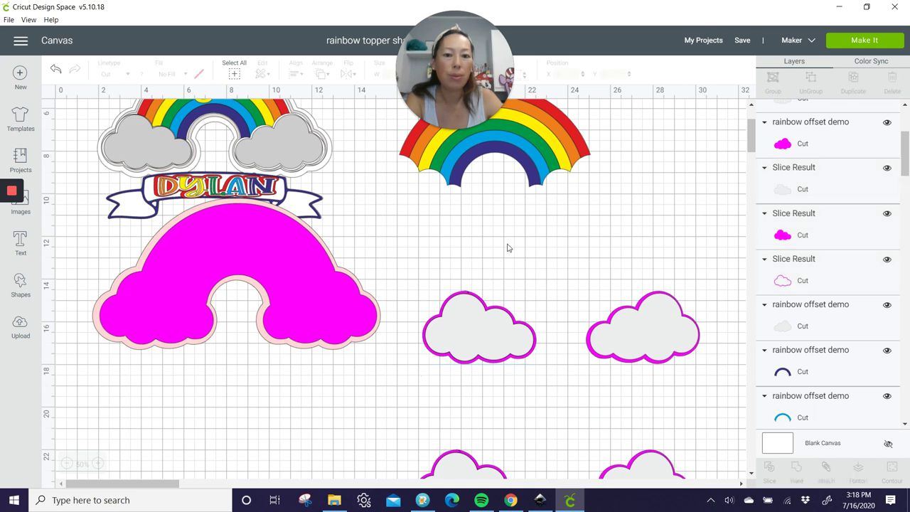
drag(422, 292, 449, 328)
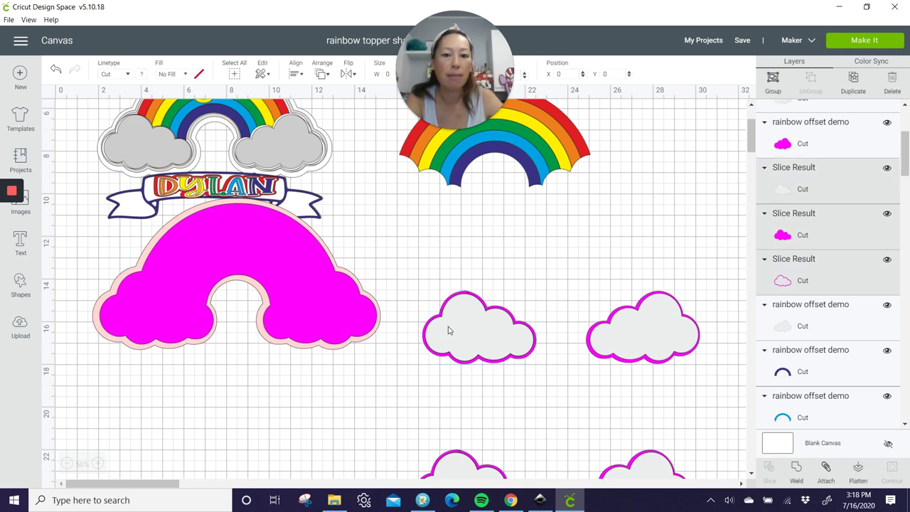
click(470, 381)
drag(484, 329, 455, 394)
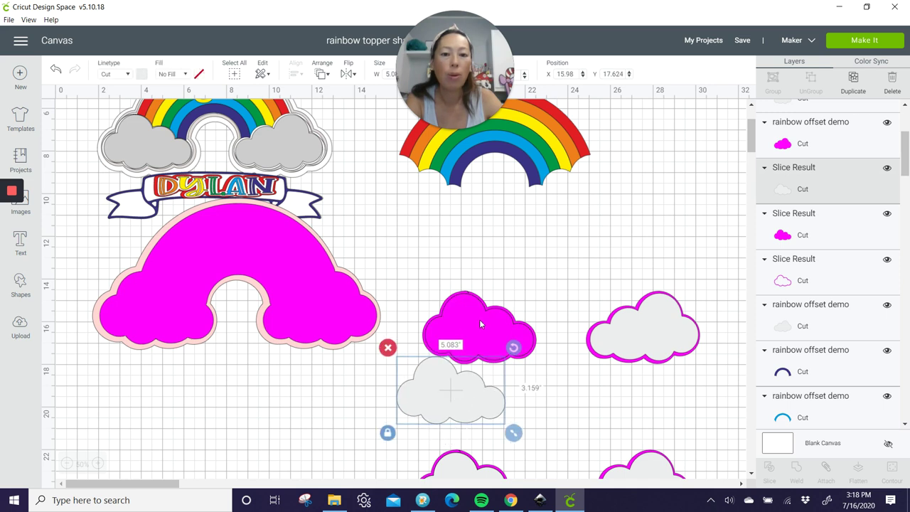
Separate the upper left stack's magenta cloud and light grey cloud from the outline, and move the light grey cloud off the lower left stack.
mouse_move(481, 325)
mouse_down()
mouse_move(510, 331)
mouse_move(489, 324)
mouse_up()
scroll(489, 313, down, 1)
drag(471, 280, 507, 208)
click(506, 304)
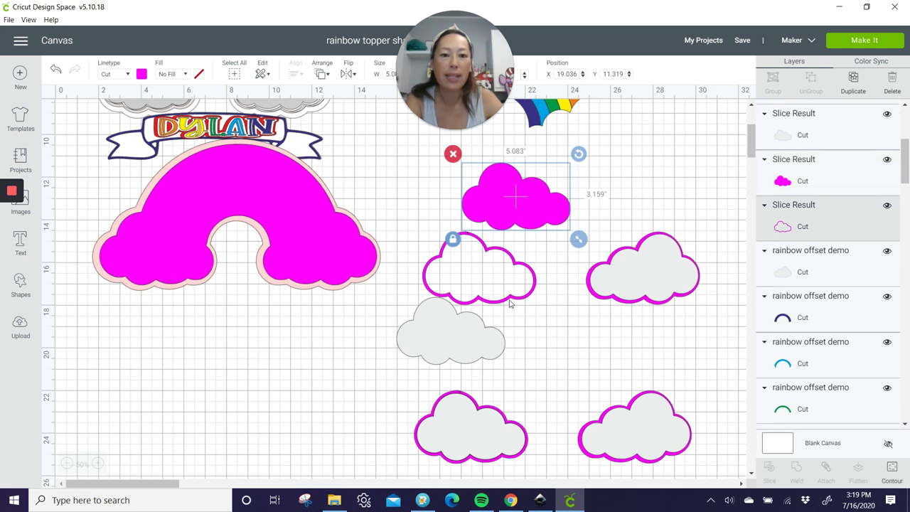
mouse_move(469, 342)
mouse_down()
mouse_move(501, 269)
mouse_move(483, 353)
mouse_up()
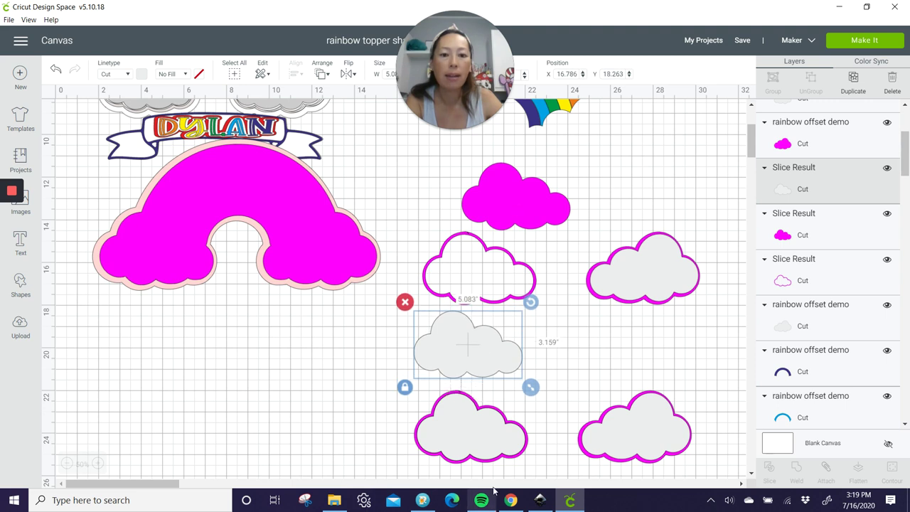
drag(463, 431, 468, 489)
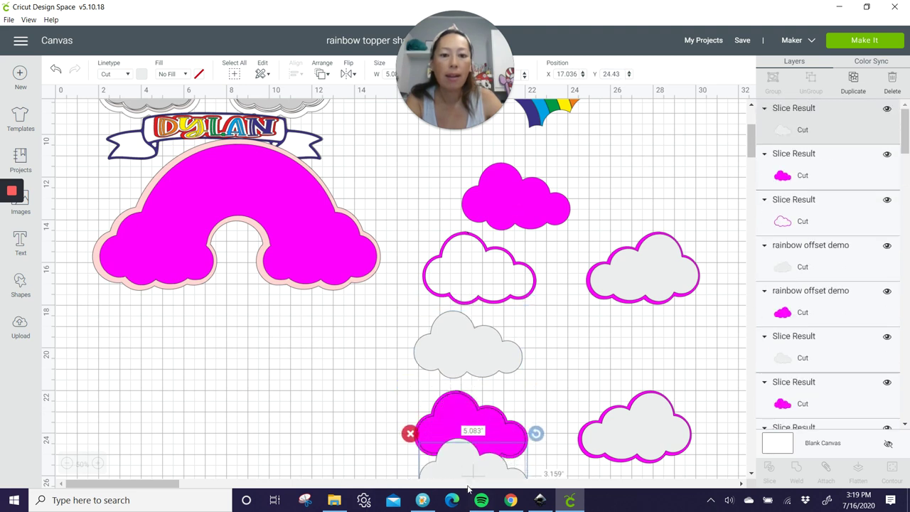
click(422, 409)
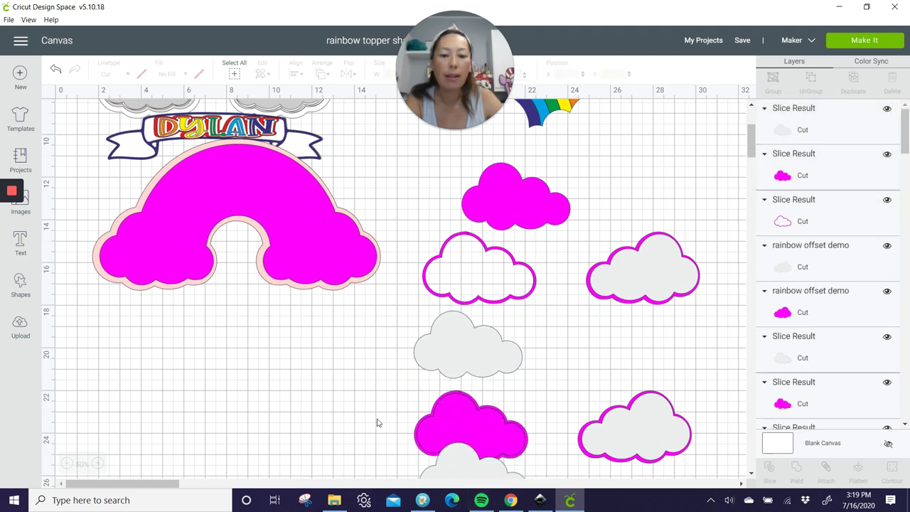
Weld the lower left magenta cloud with its outline into one solid cloud and colour it light blue.
drag(377, 411, 484, 414)
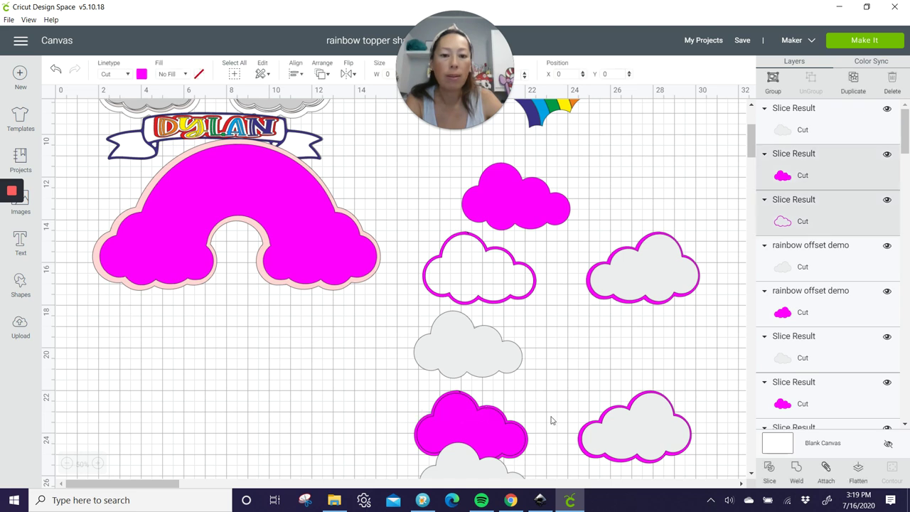
click(796, 468)
drag(474, 417, 396, 381)
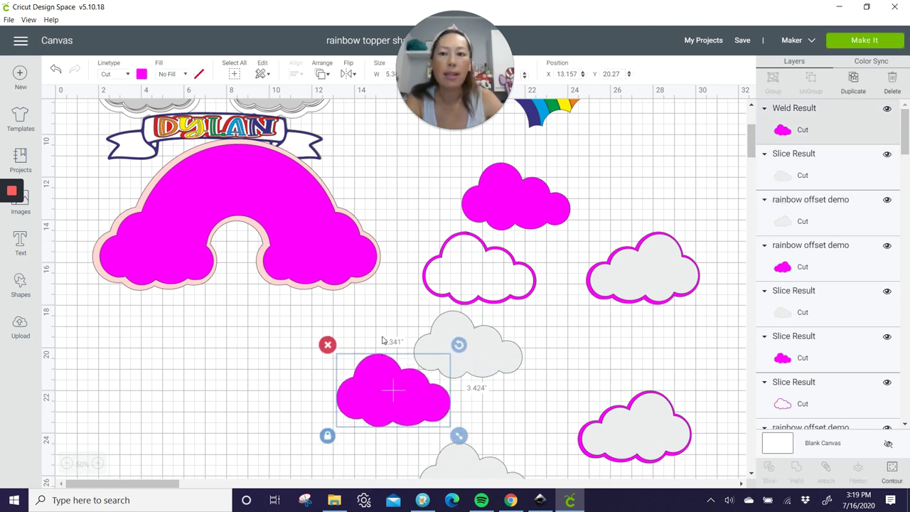
click(142, 75)
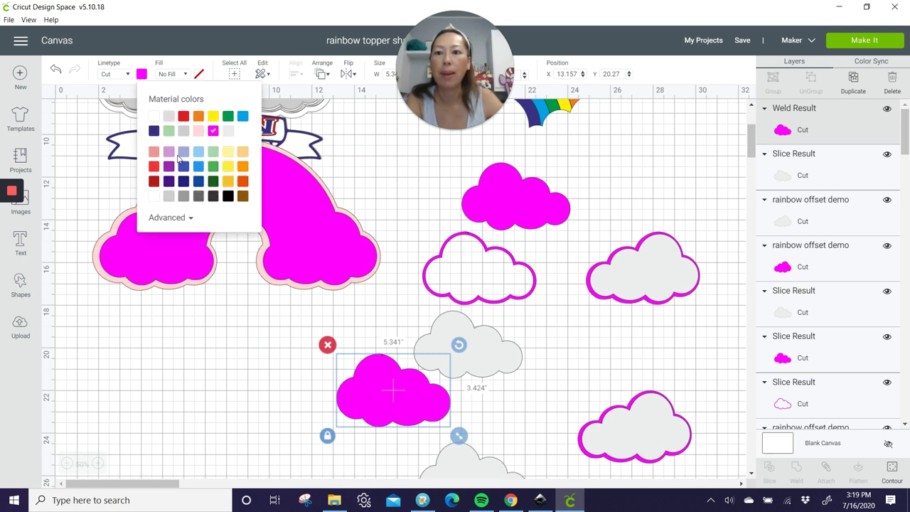
click(243, 130)
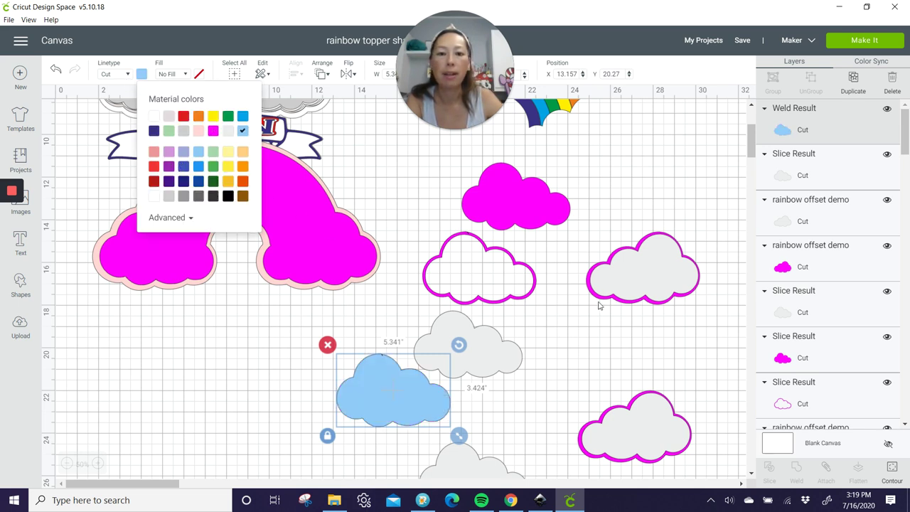
Move the magenta outline beside the light blue cloud and send it to the front.
drag(527, 271, 415, 340)
click(323, 74)
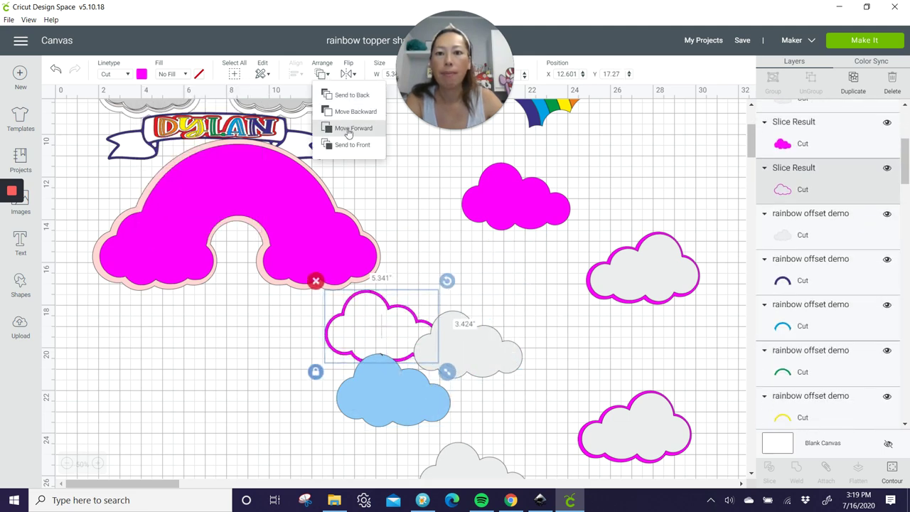
click(349, 133)
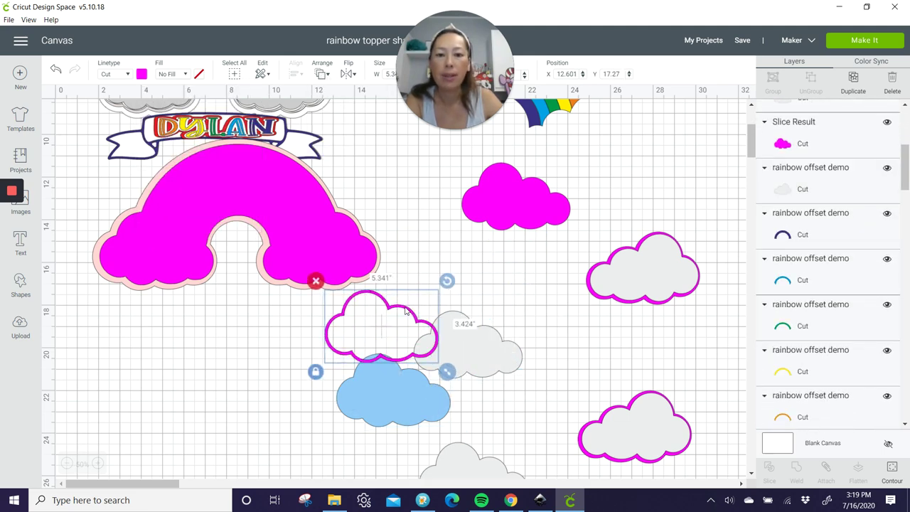
drag(406, 311, 278, 370)
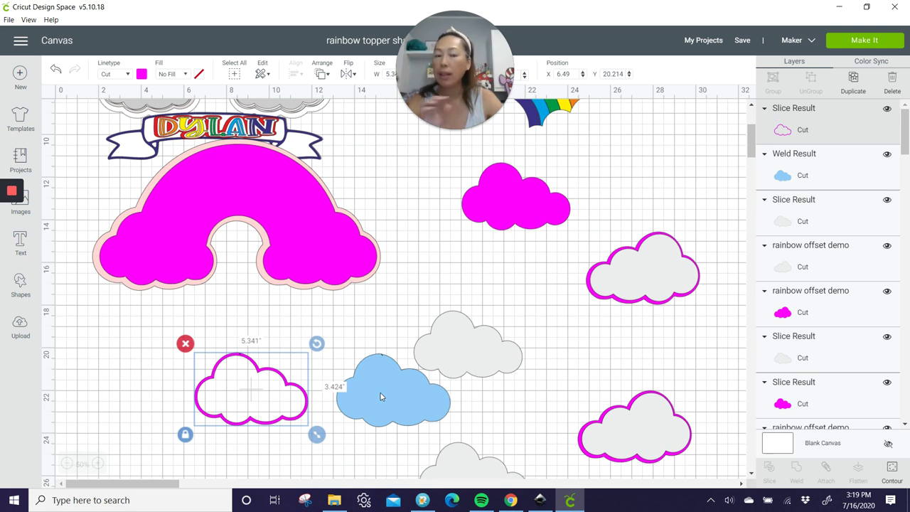
drag(380, 397, 363, 388)
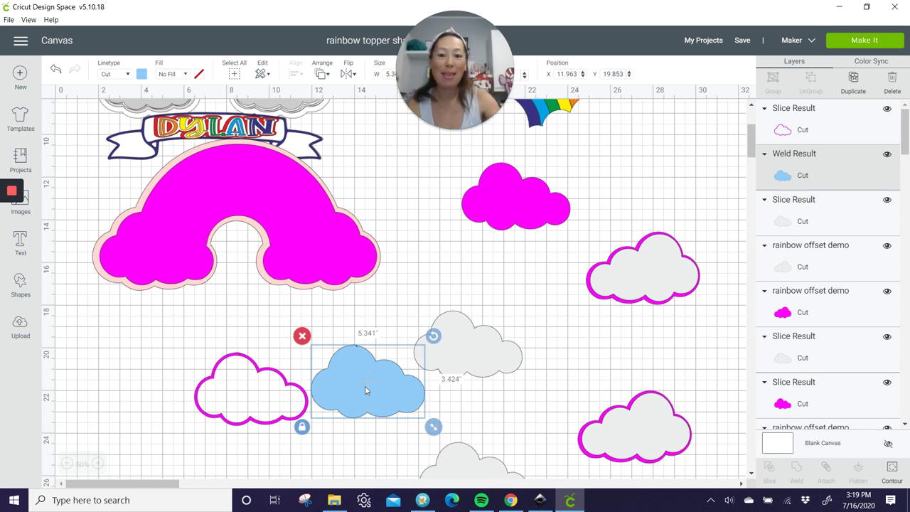
Duplicate the magenta cloud outline five times.
click(272, 372)
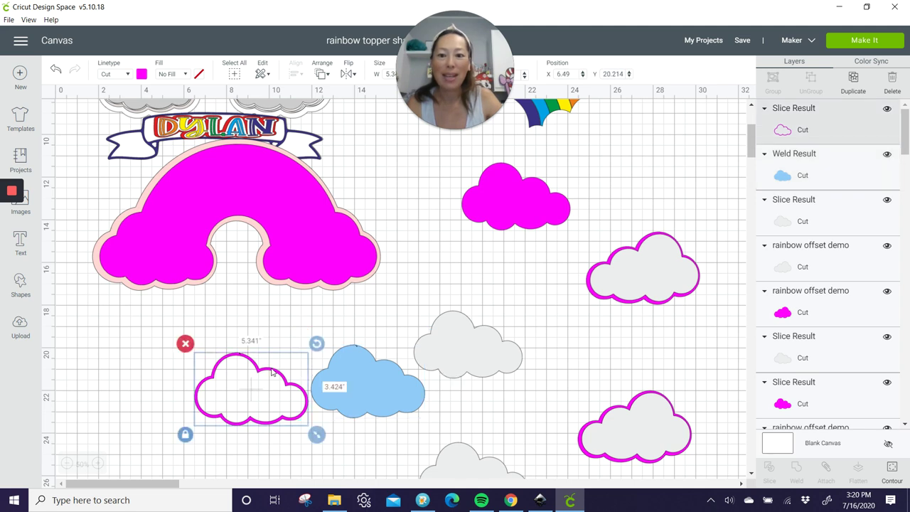
click(854, 78)
click(854, 78)
click(854, 78)
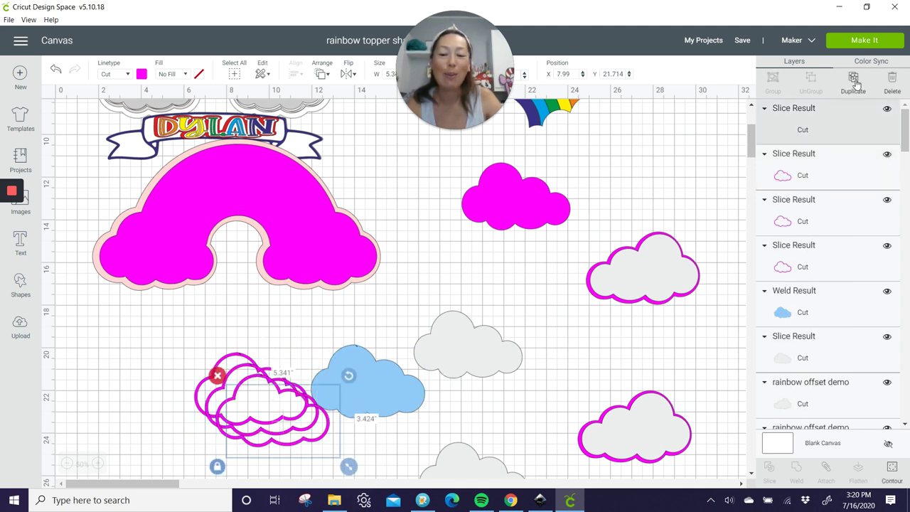
click(854, 79)
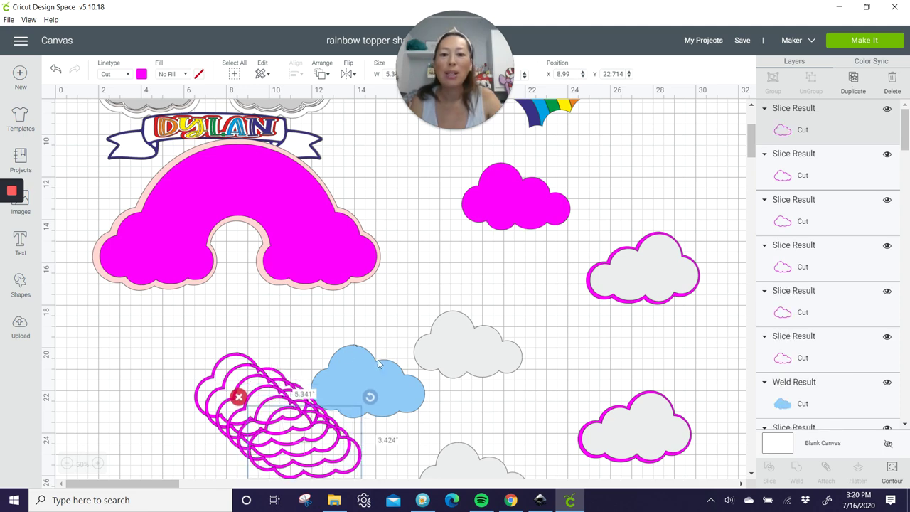
Move the light blue cloud clear of the outlines and stack the five duplicated magenta outlines on it.
drag(351, 347, 326, 306)
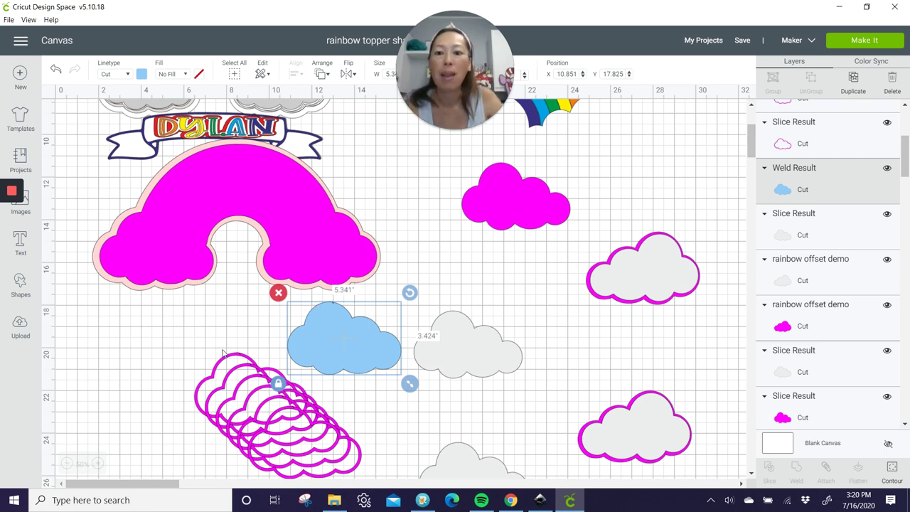
drag(353, 445, 394, 338)
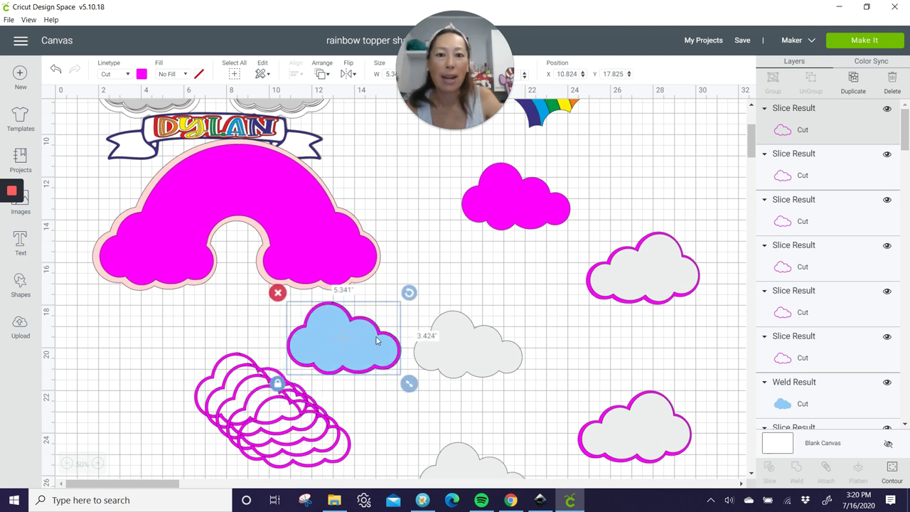
drag(344, 440, 396, 348)
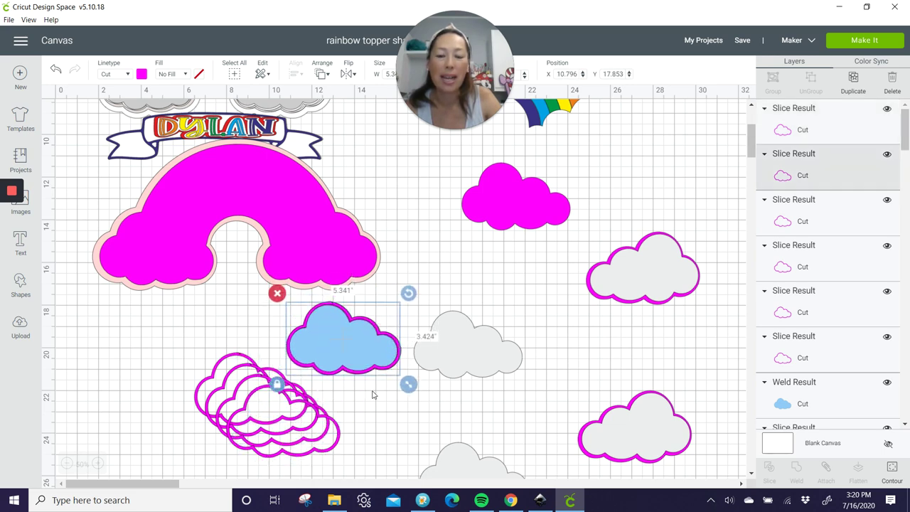
drag(344, 433, 400, 350)
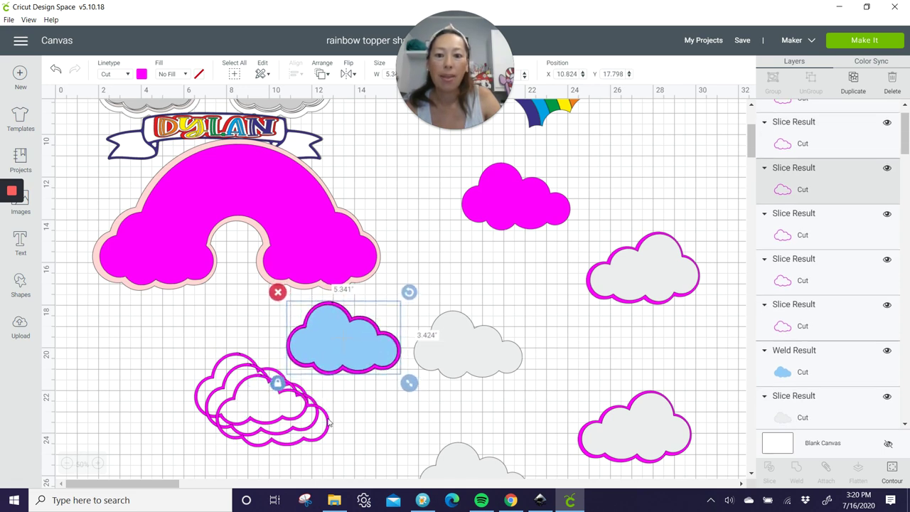
drag(329, 418, 406, 342)
drag(316, 405, 401, 342)
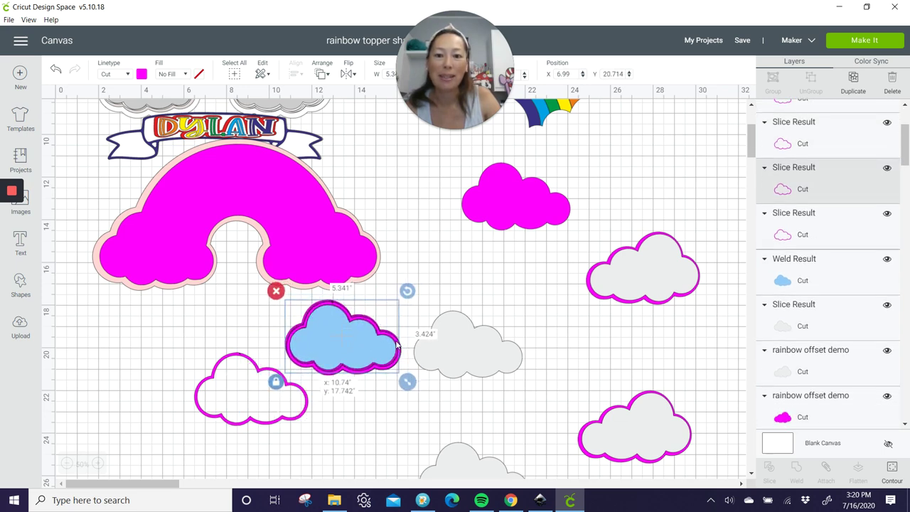
Duplicate the light blue cloud and lay the copy over the stacked magenta outlines.
click(807, 278)
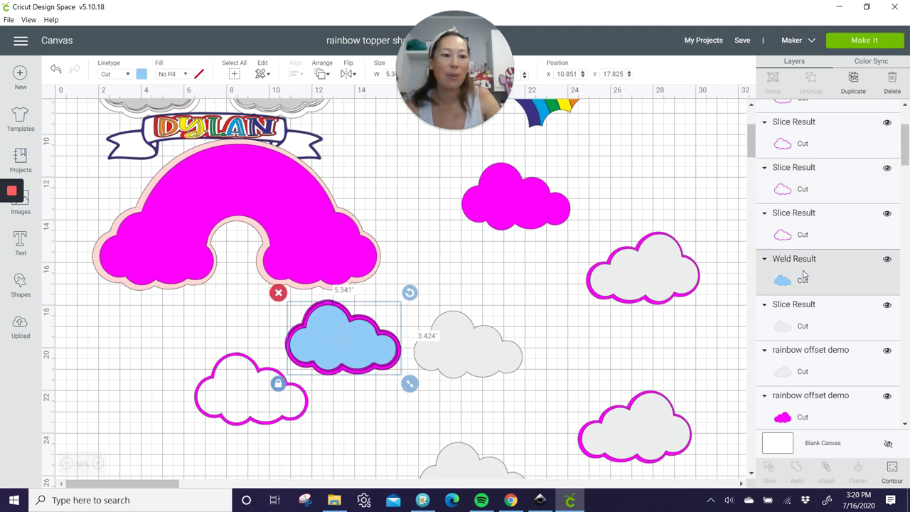
click(854, 80)
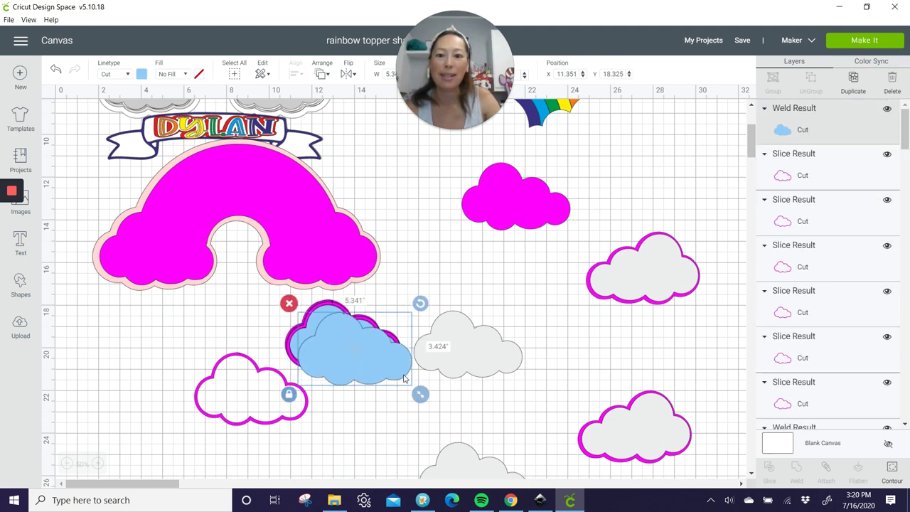
drag(374, 366, 368, 464)
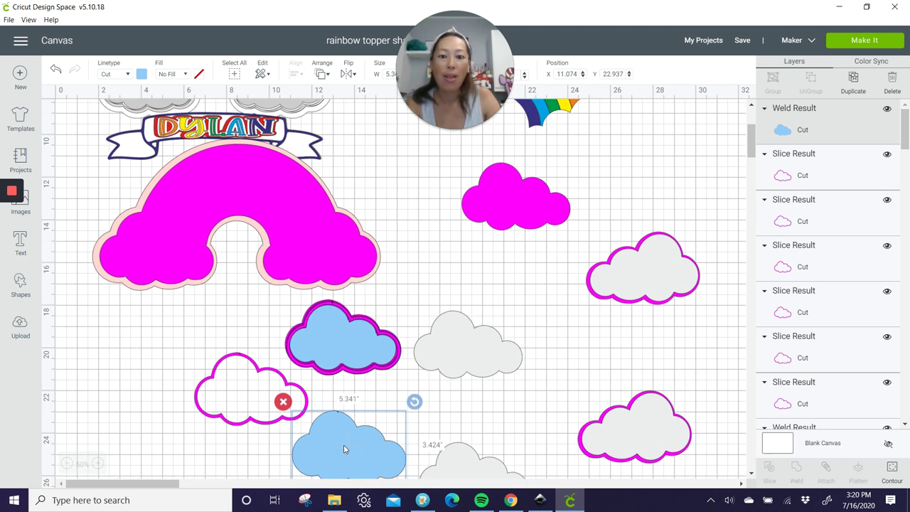
drag(347, 452, 342, 346)
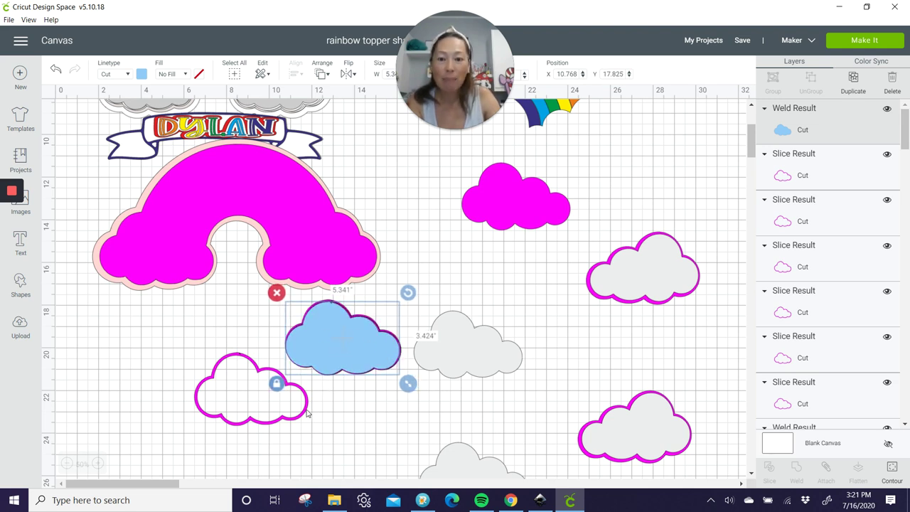
Place the remaining magenta outline on the light blue cloud stack and send it to the front.
drag(319, 387, 391, 345)
click(320, 74)
click(356, 145)
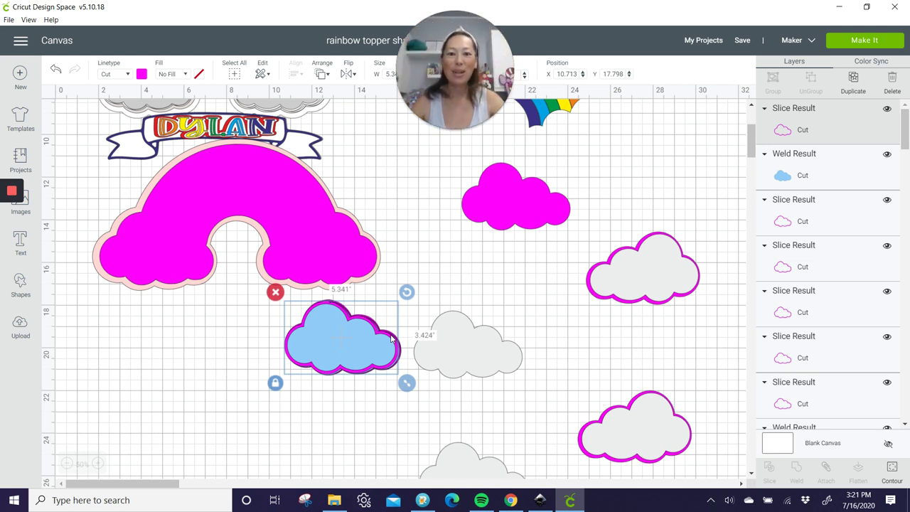
click(654, 282)
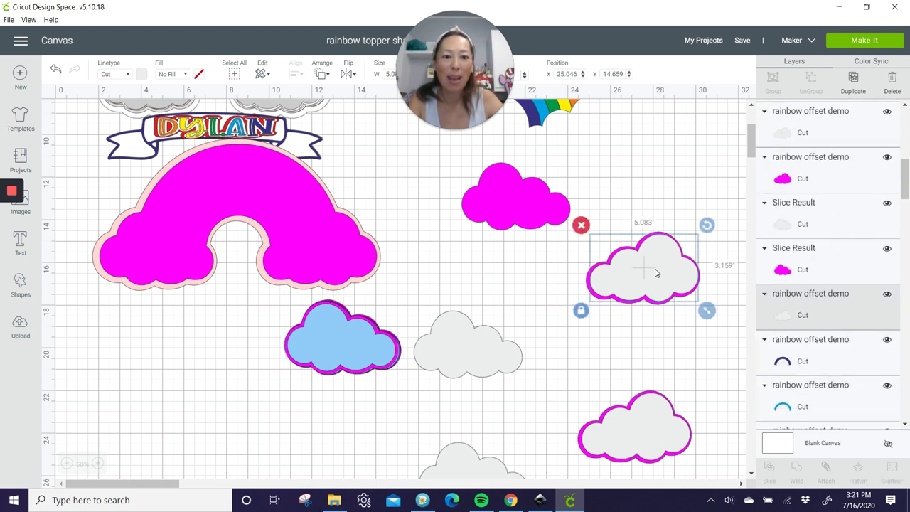
click(634, 432)
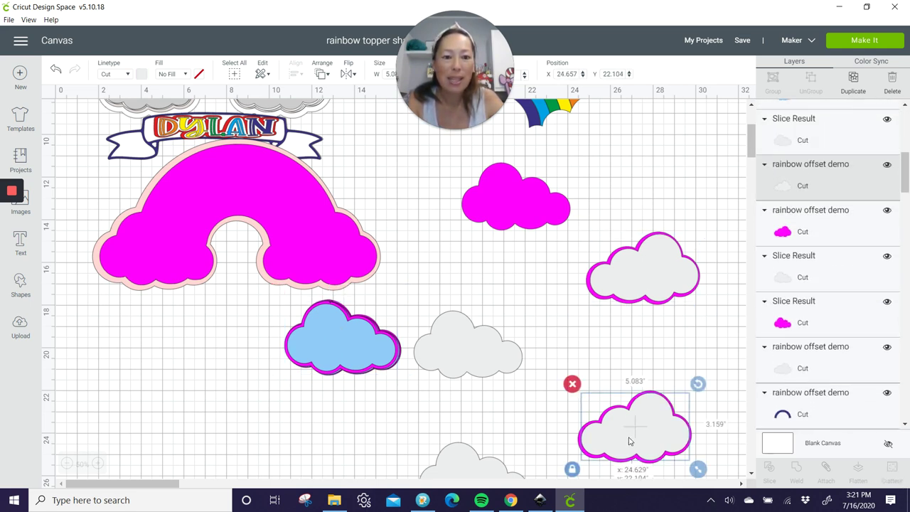
click(656, 297)
click(677, 316)
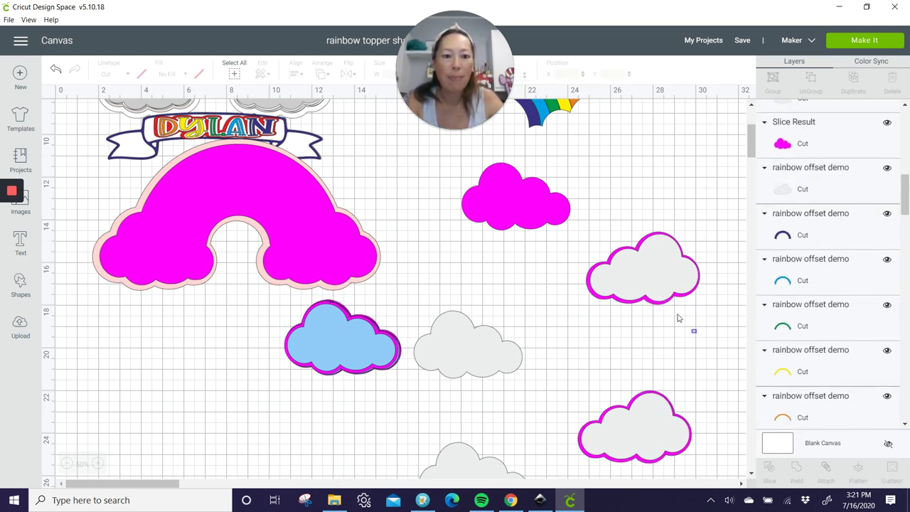
drag(696, 332, 654, 279)
Select the whole light blue cloud stack and move it directly below the left end of the magenta rainbow base.
click(276, 341)
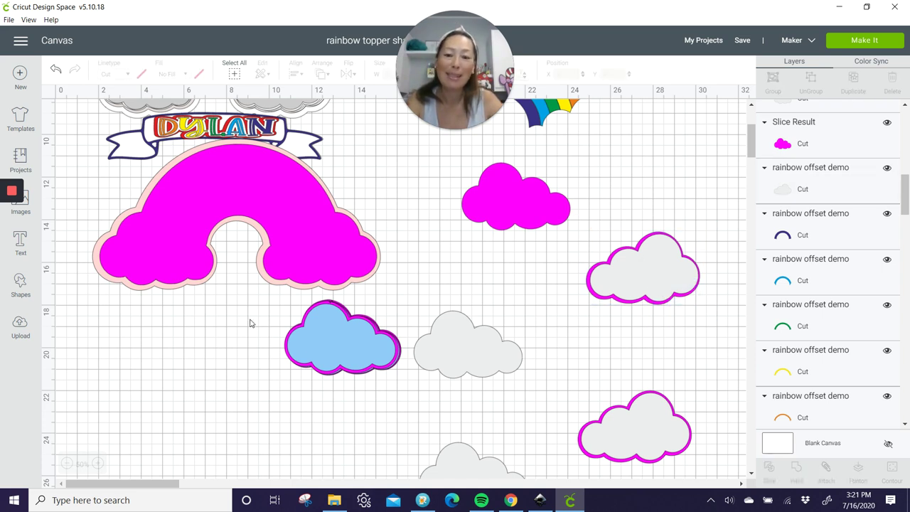
drag(291, 346, 355, 387)
drag(353, 343, 179, 329)
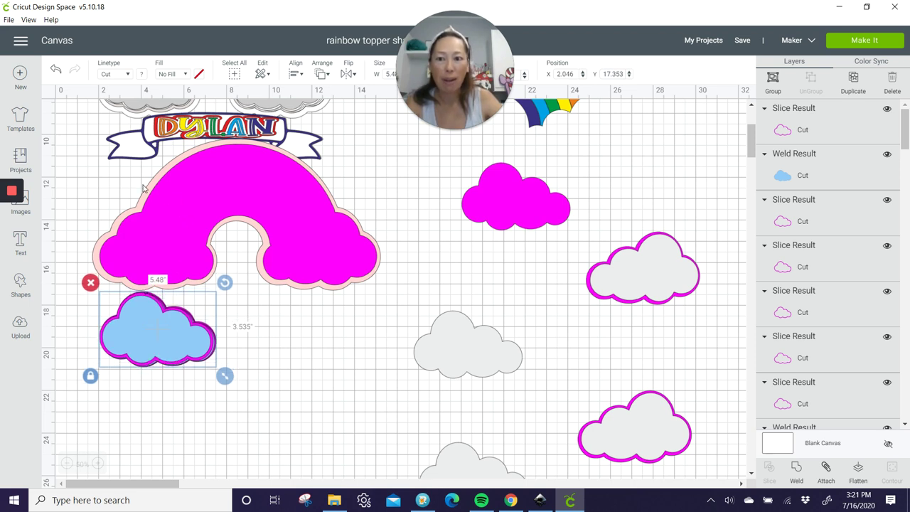
Change the magenta welded rainbow base to light blue.
click(278, 182)
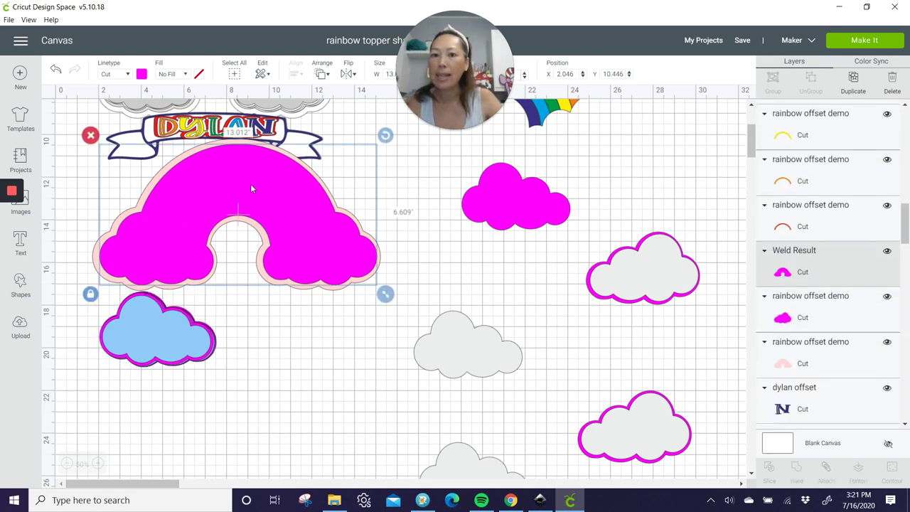
click(143, 74)
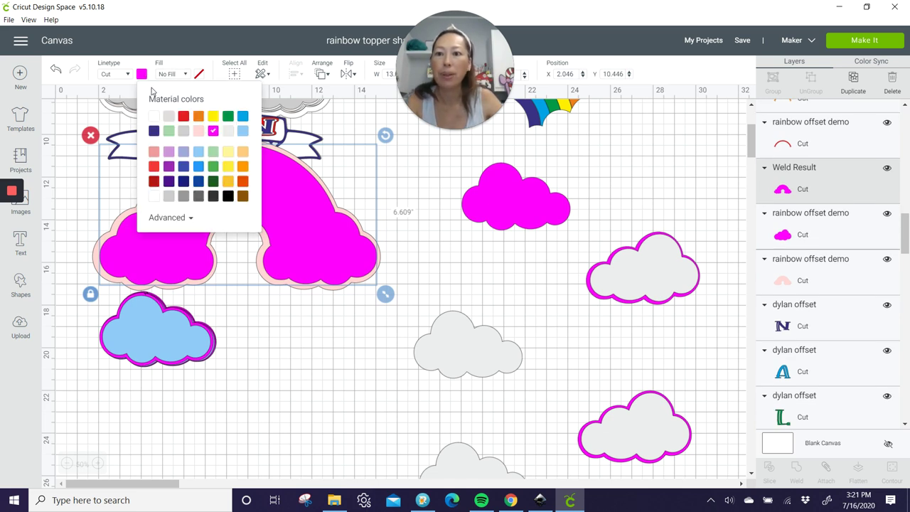
click(243, 131)
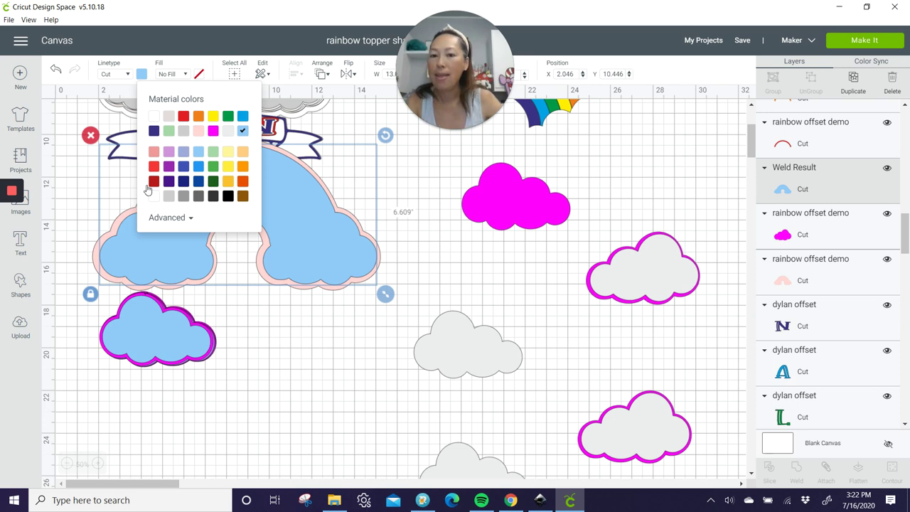
Change the pink outer offset around the light blue rainbow base to white.
click(98, 261)
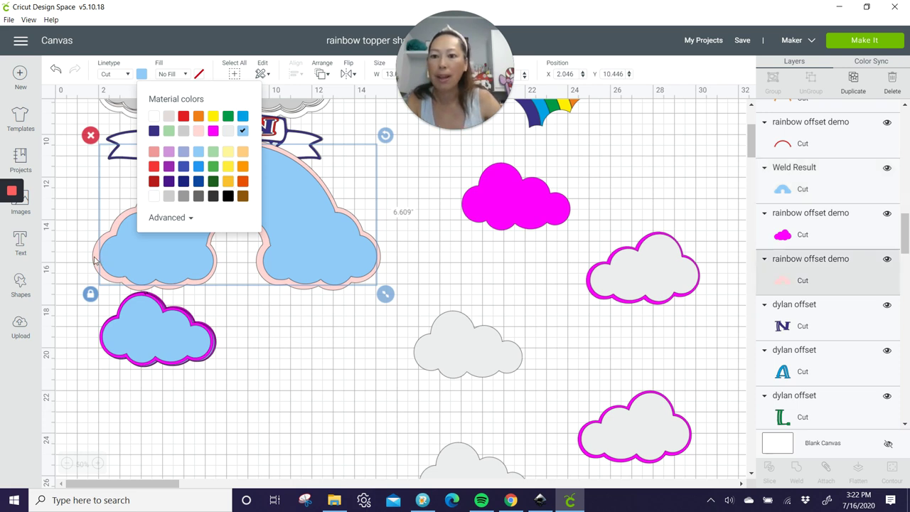
click(141, 74)
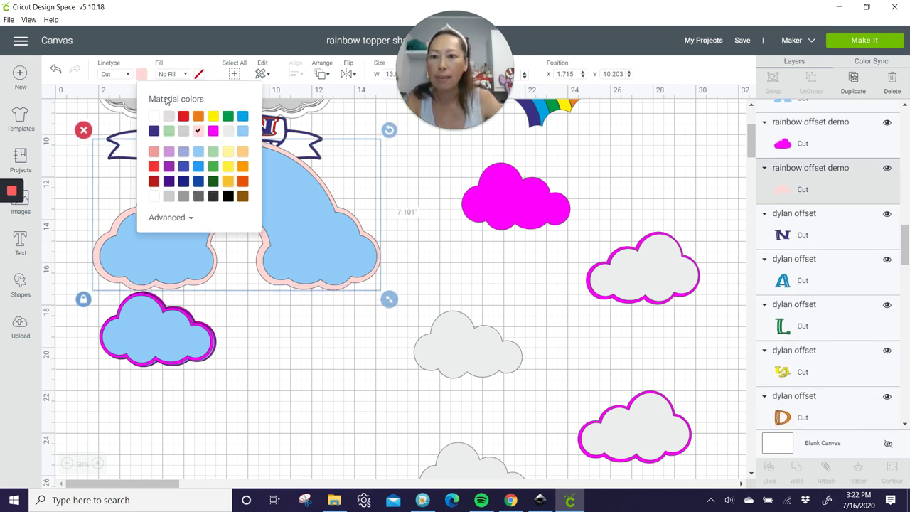
click(213, 131)
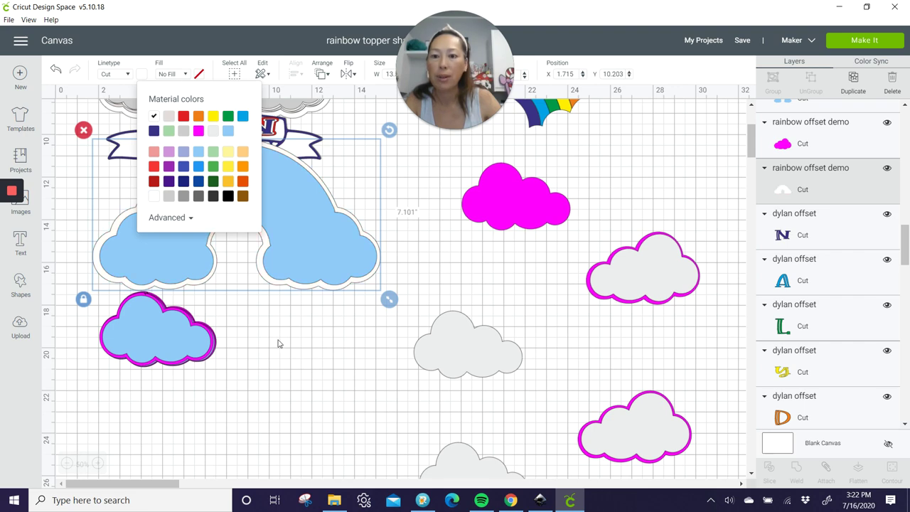
click(300, 414)
Move the rainbow bands onto the light blue base and place the light blue cloud stack over the base's left cloud.
scroll(479, 275, up, 3)
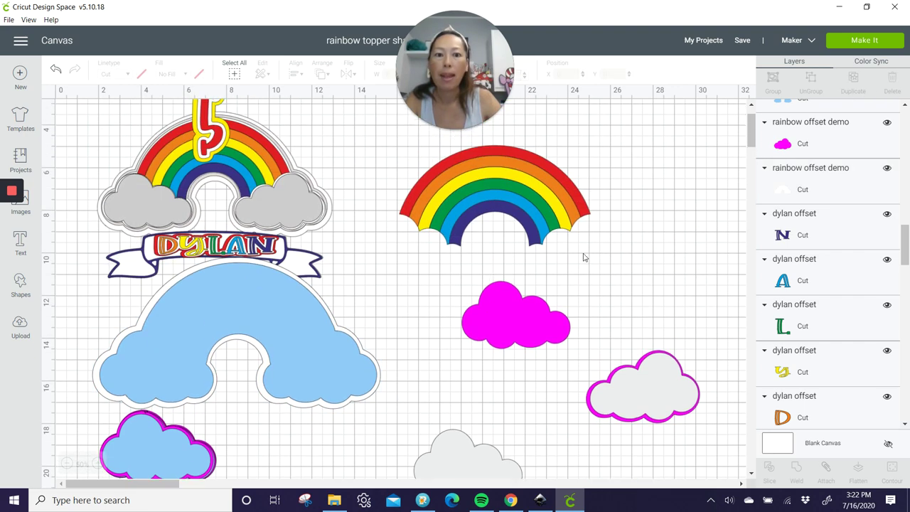
drag(589, 254, 473, 175)
drag(556, 198, 299, 313)
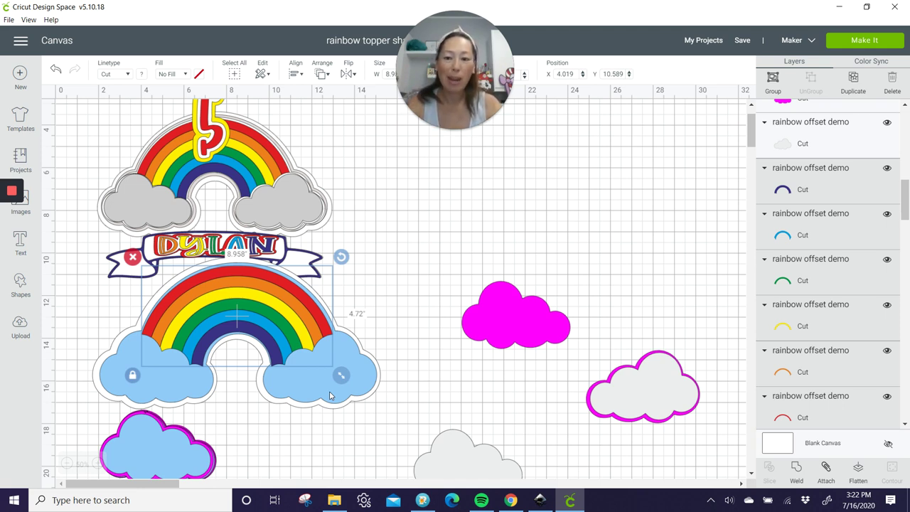
scroll(340, 378, down, 3)
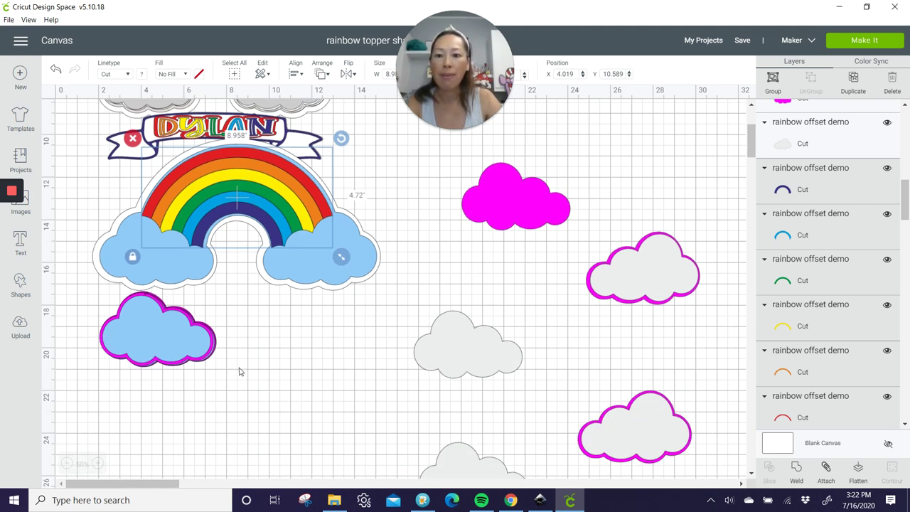
drag(239, 371, 162, 267)
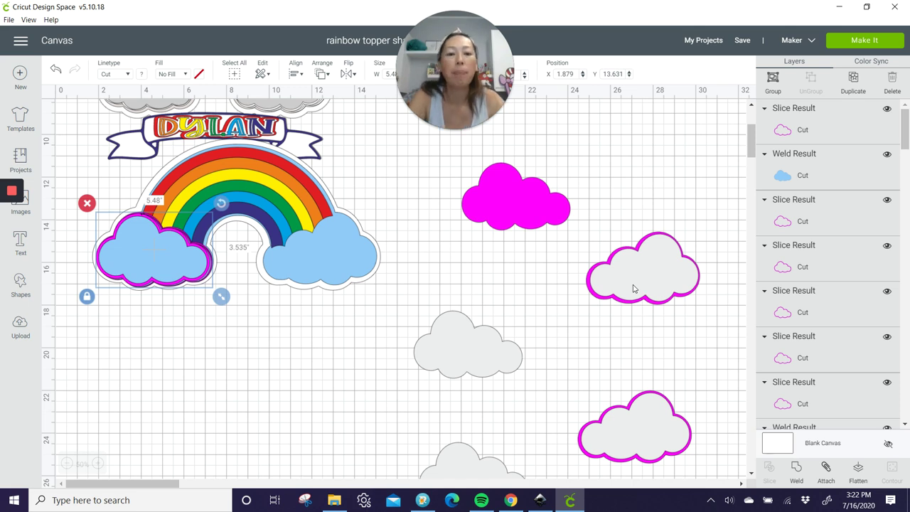
Center the upper grey cloud on the magenta cloud behind it and slice the two shapes.
click(659, 336)
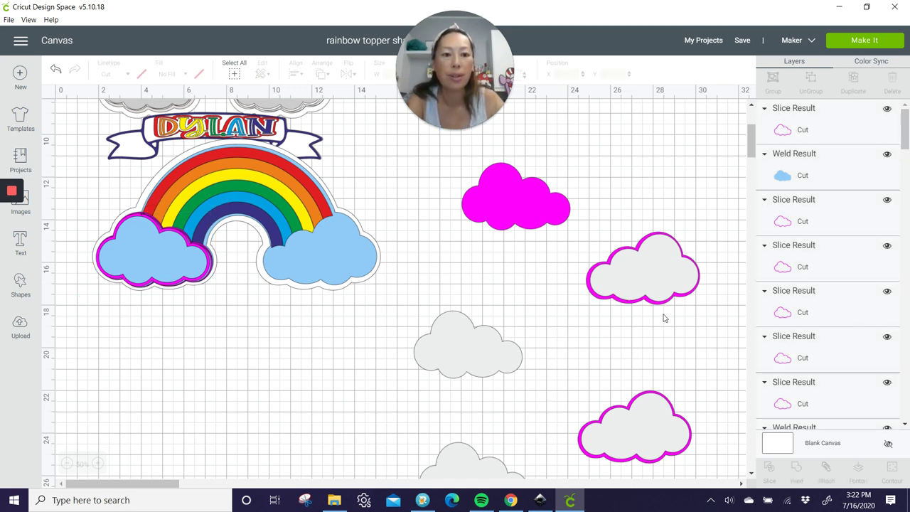
drag(678, 321, 628, 271)
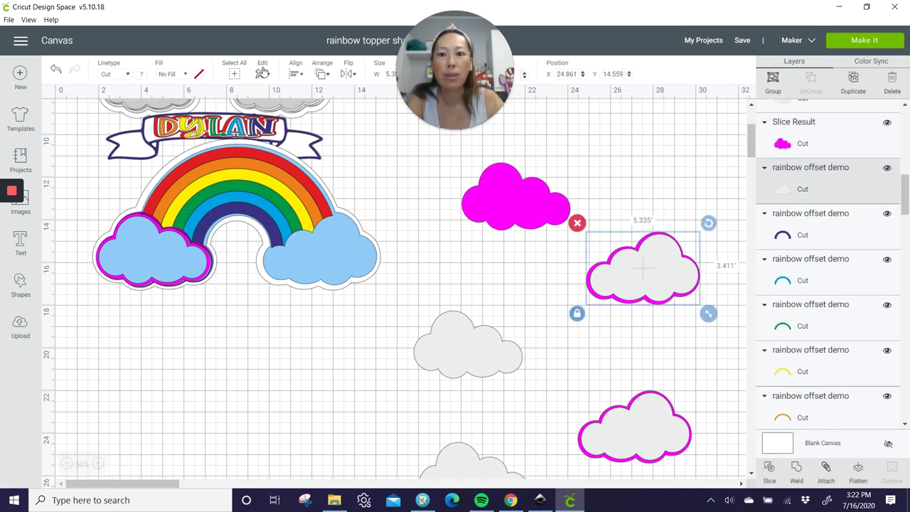
click(296, 75)
click(310, 209)
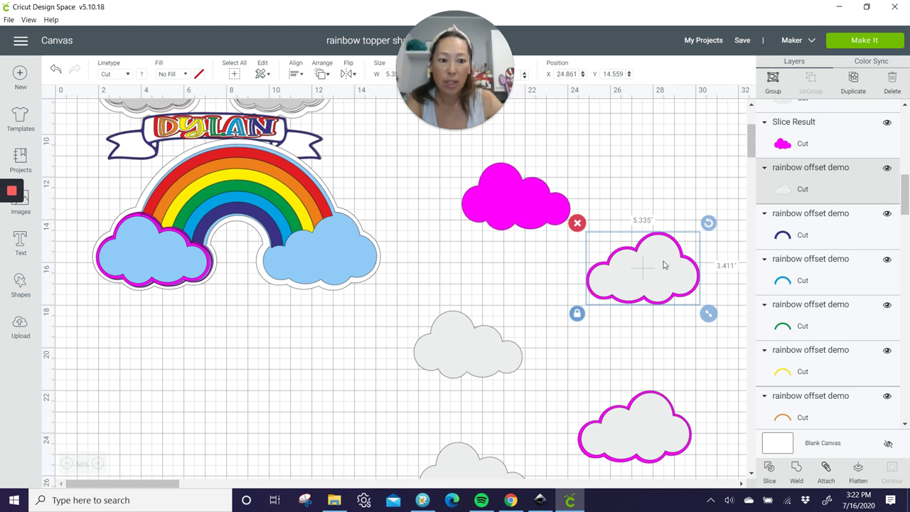
click(769, 473)
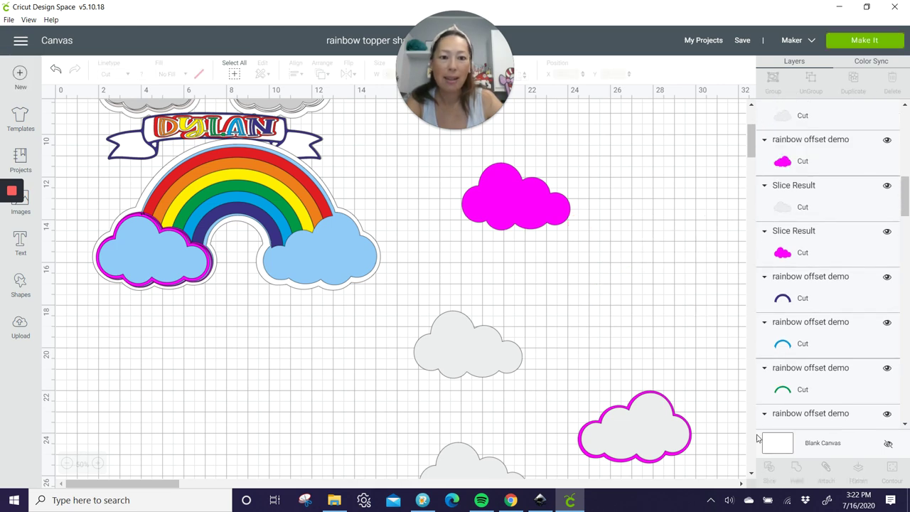
Pull the grey and magenta inner slice pieces away and set the magenta cloud outline apart above them.
drag(692, 268, 645, 355)
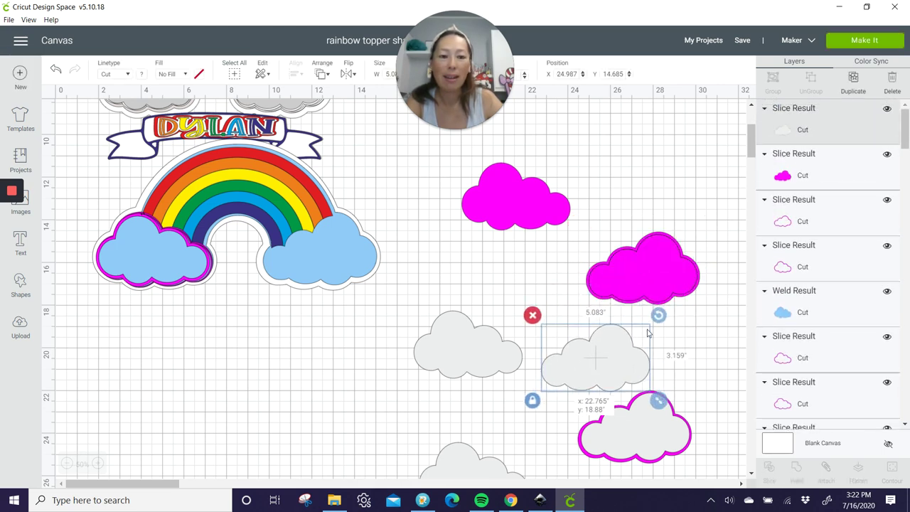
drag(662, 261, 472, 308)
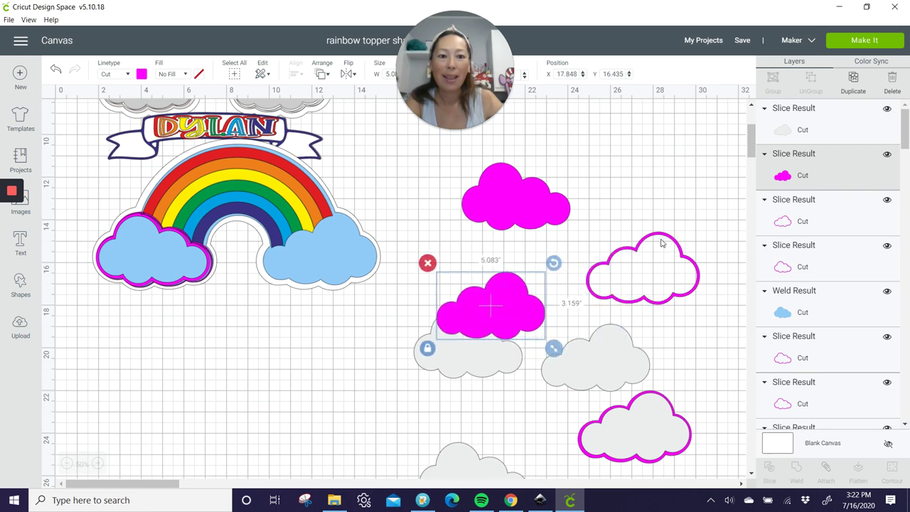
click(663, 242)
drag(669, 213, 676, 166)
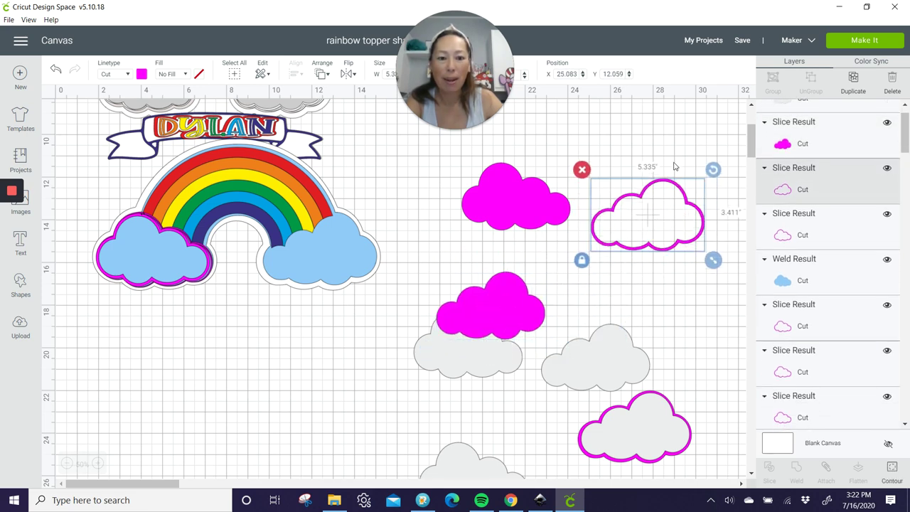
Move the grey cloud off the lower magenta cloud and change that magenta cloud to light blue.
drag(599, 431, 441, 422)
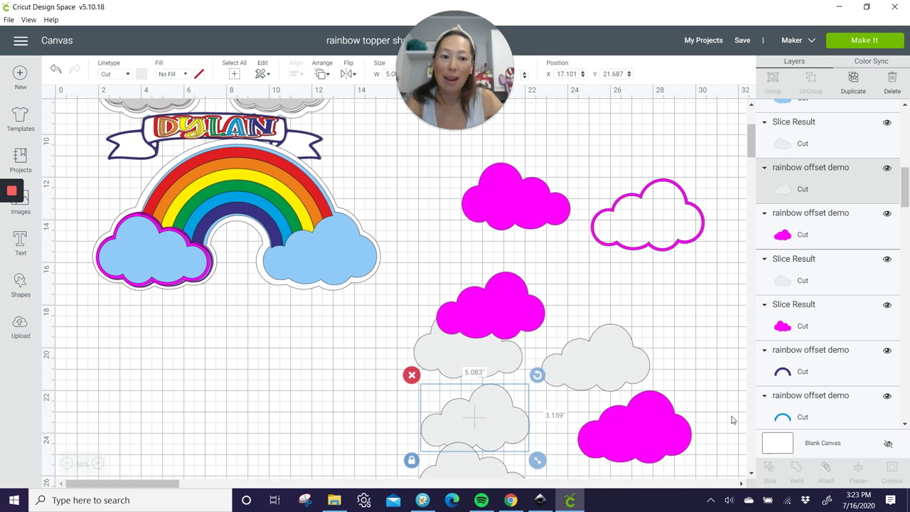
click(678, 413)
drag(664, 406, 650, 298)
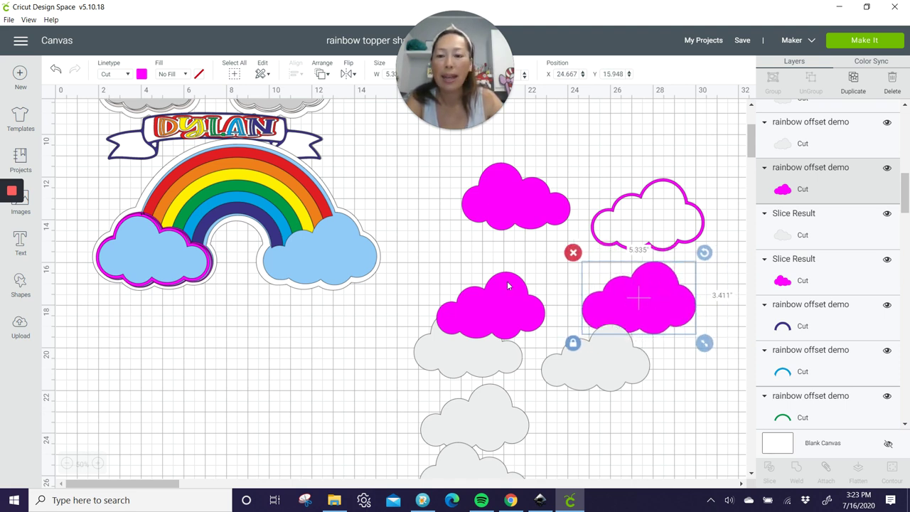
click(142, 74)
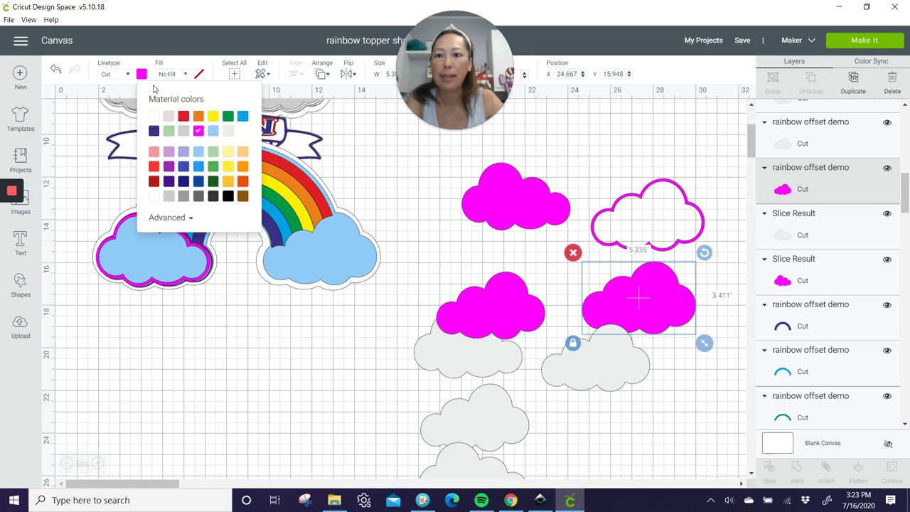
click(213, 130)
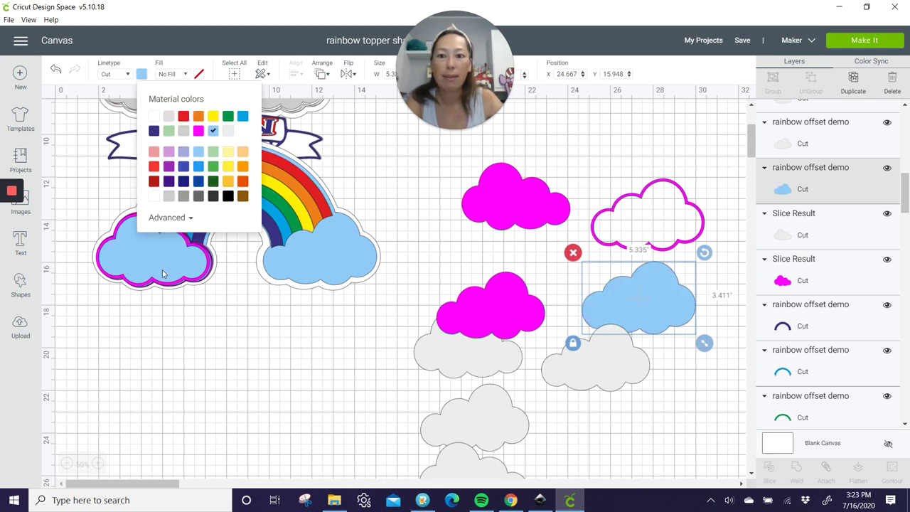
Duplicate the light blue cloud, setting the copy aside above, and lay the magenta outline over the original.
drag(667, 295, 670, 126)
click(854, 80)
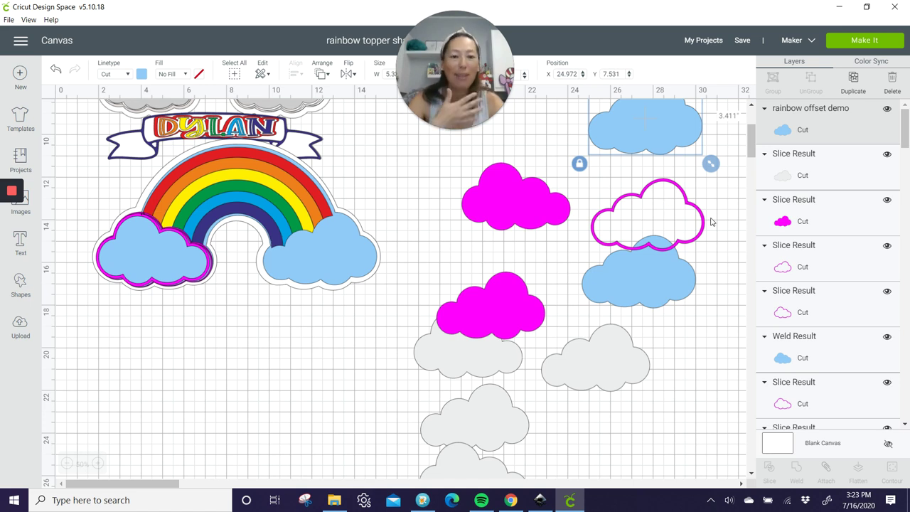
drag(676, 276, 646, 288)
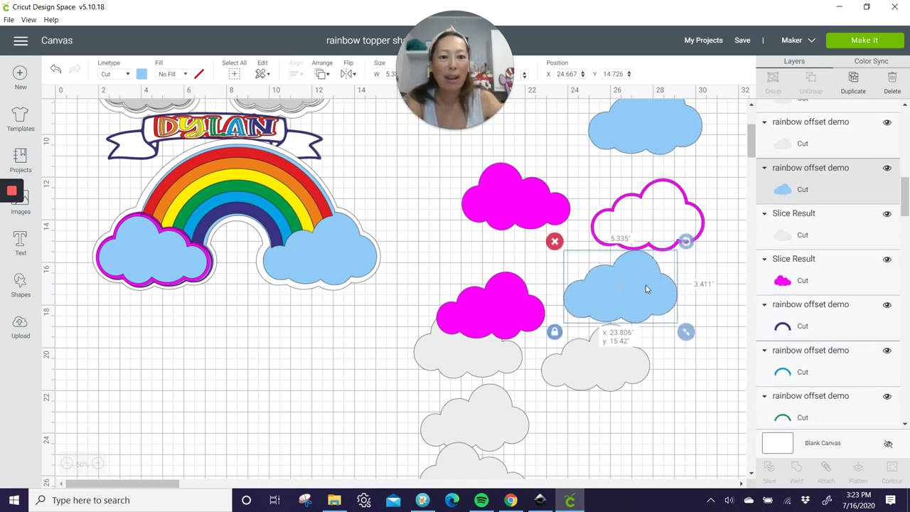
click(702, 222)
drag(701, 229, 674, 301)
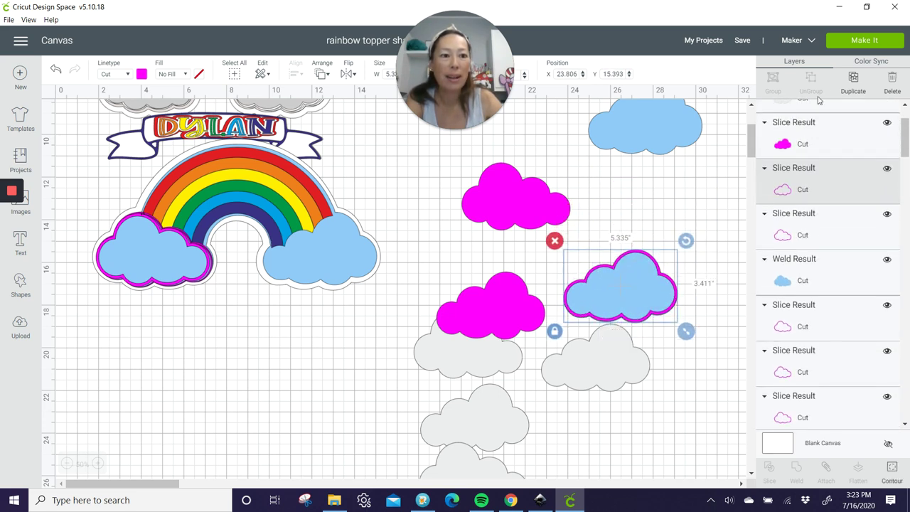
Duplicate the magenta cloud outline five times and set one copy aside below the light blue cloud.
click(853, 78)
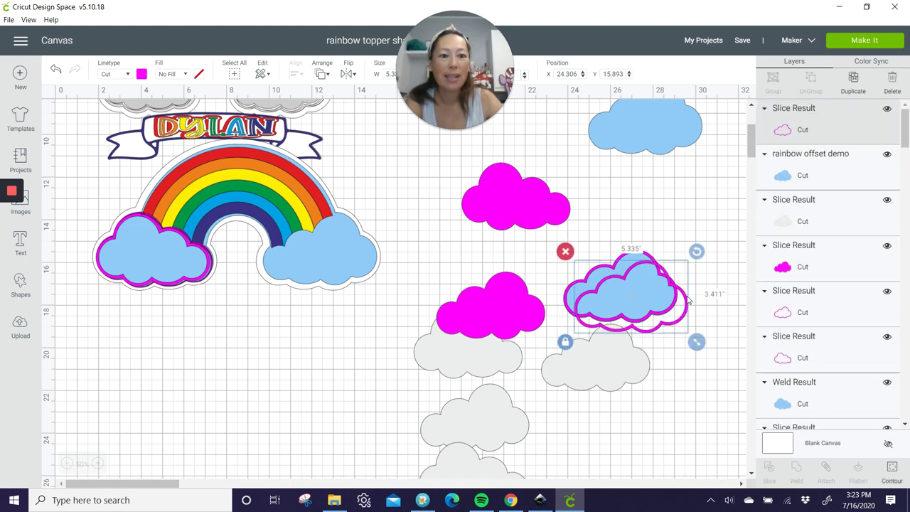
drag(689, 300, 680, 287)
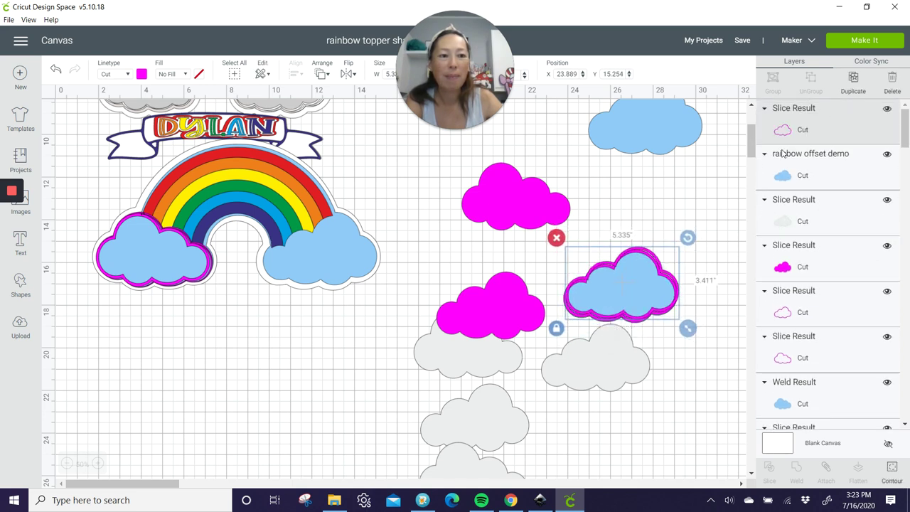
click(857, 91)
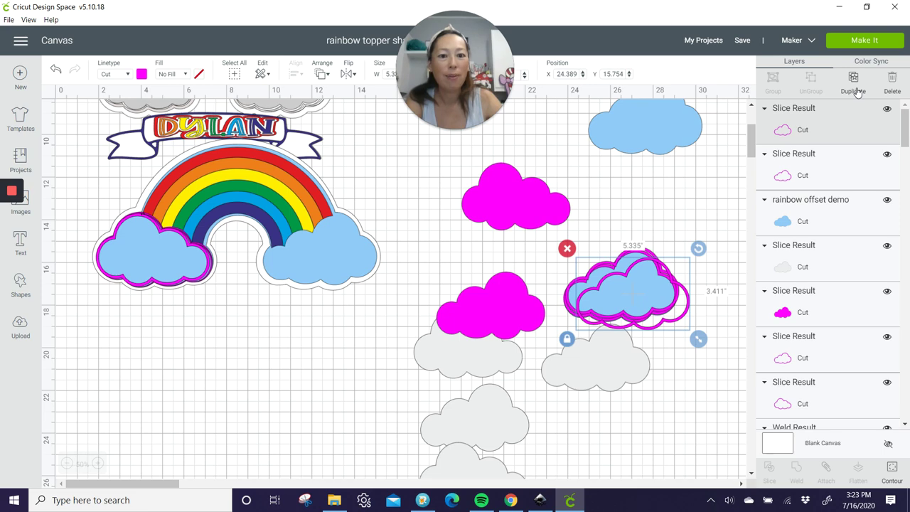
click(856, 89)
click(856, 86)
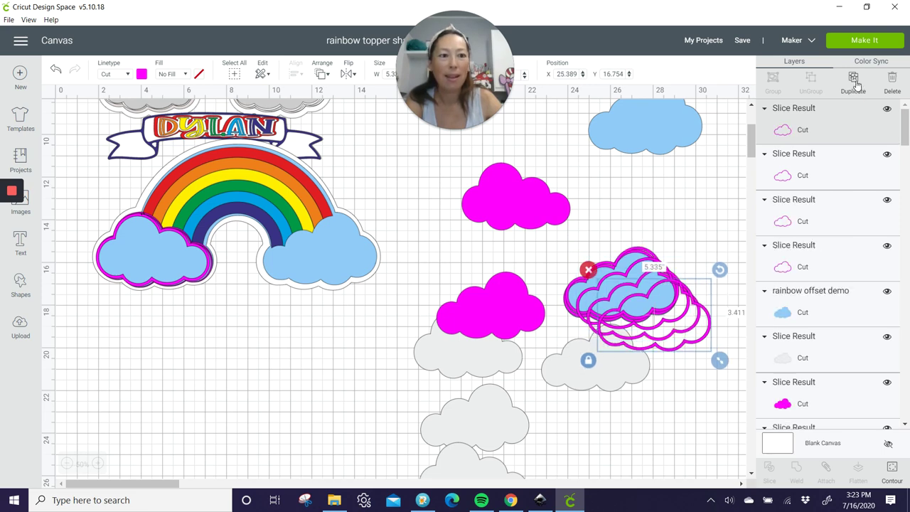
click(856, 86)
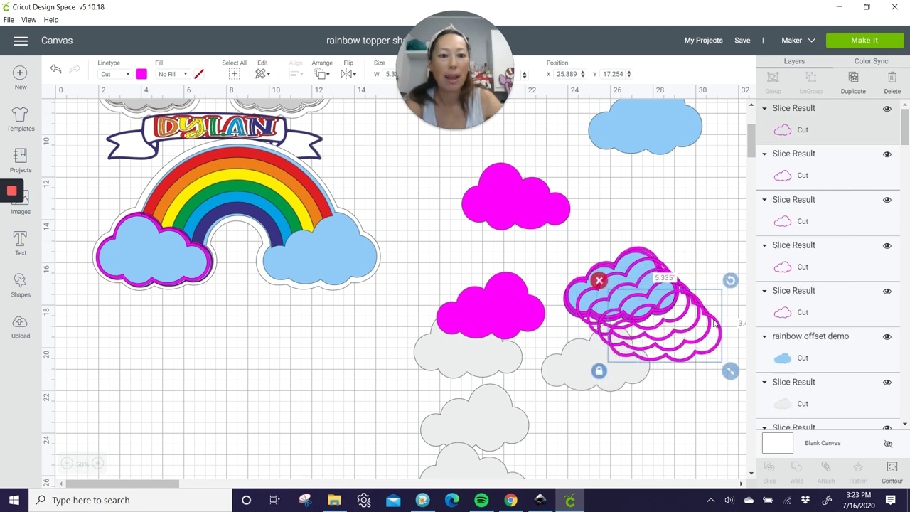
drag(715, 324, 671, 421)
click(670, 228)
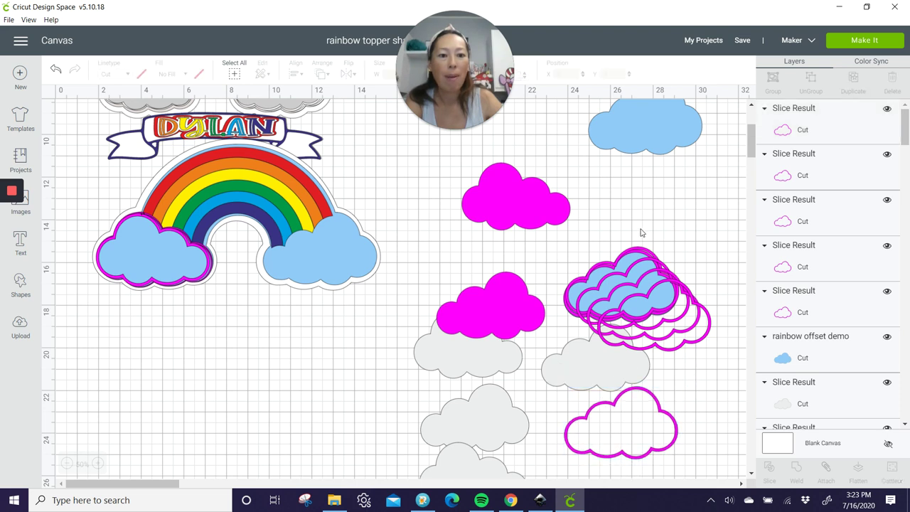
Select the overlapping magenta outlines together with the light blue cloud and align them by their centers.
drag(638, 229, 668, 296)
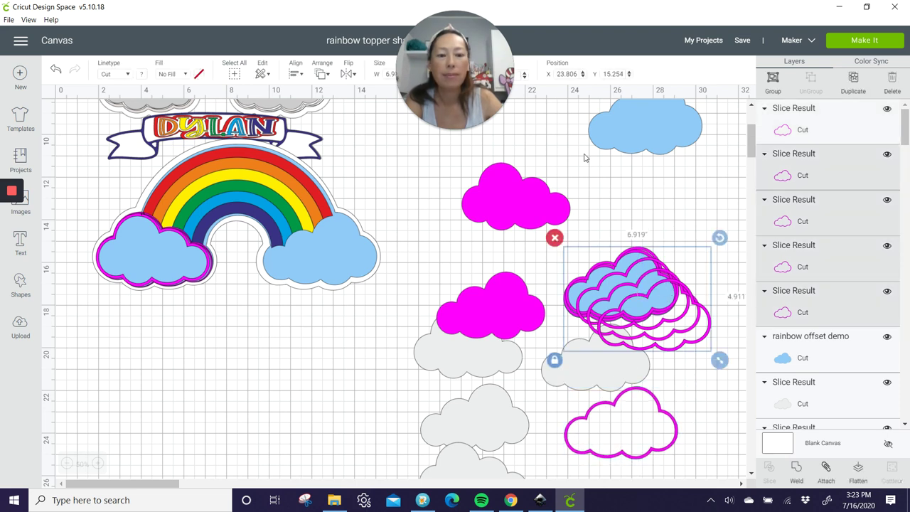
click(297, 74)
click(318, 208)
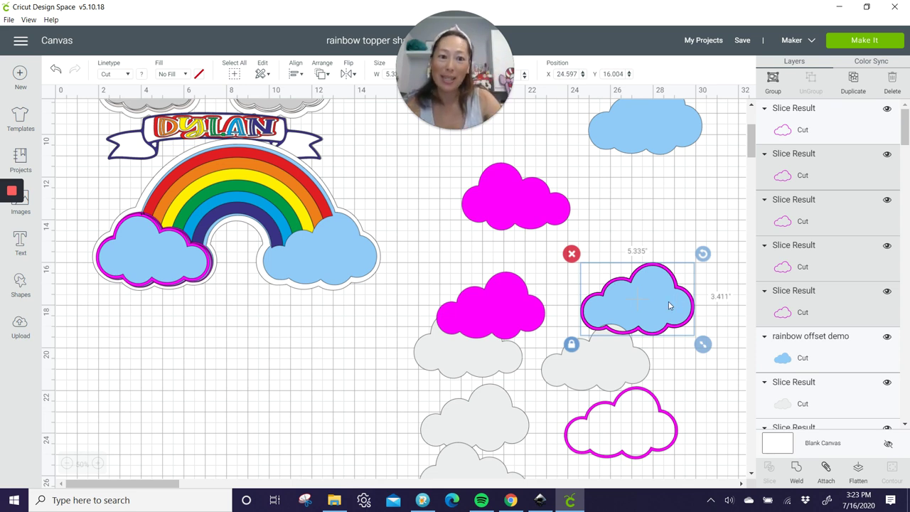
Lay the spare light blue cloud over the stack and place the remaining magenta outline on it.
drag(672, 136, 662, 314)
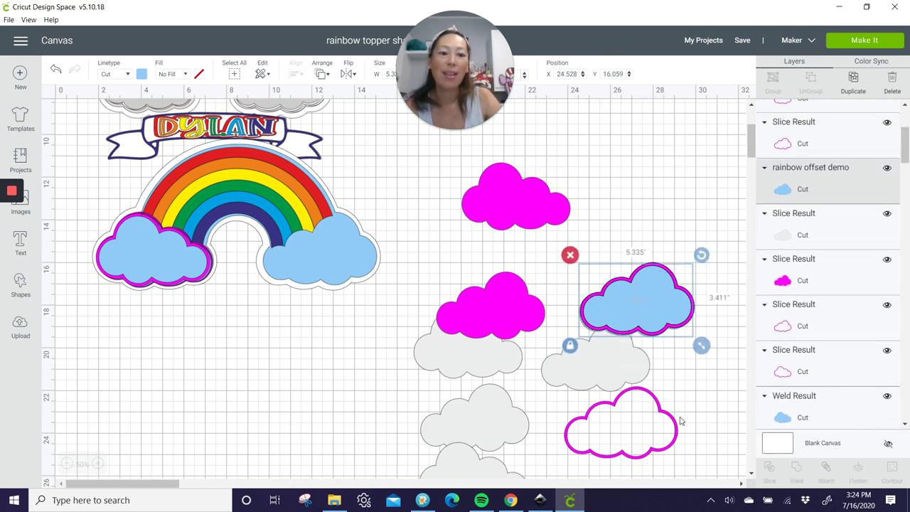
drag(678, 422, 689, 298)
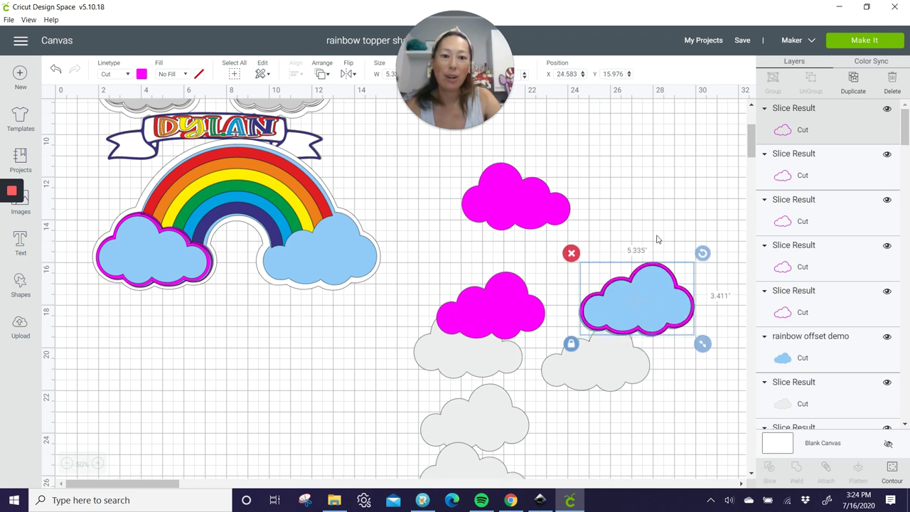
Select the whole second cloud stack and move it over the right cloud of the rainbow base.
click(657, 240)
click(647, 294)
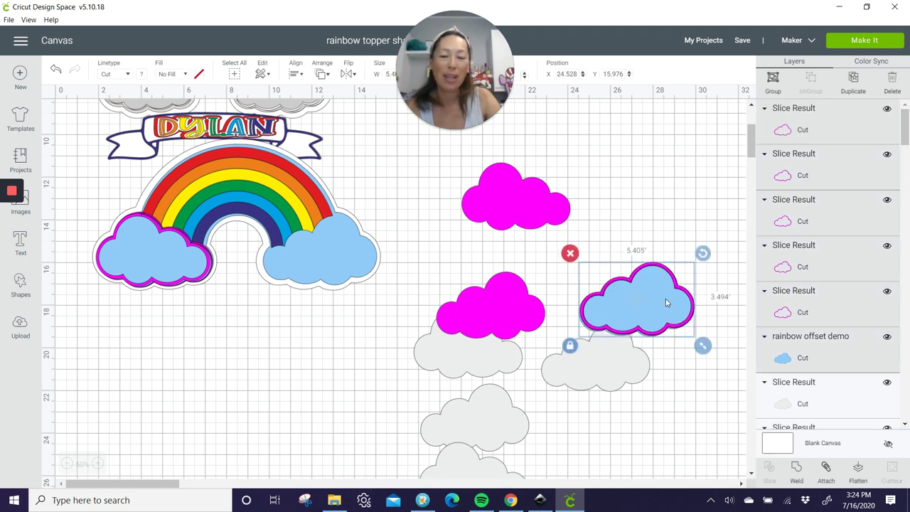
drag(665, 298, 330, 257)
click(686, 243)
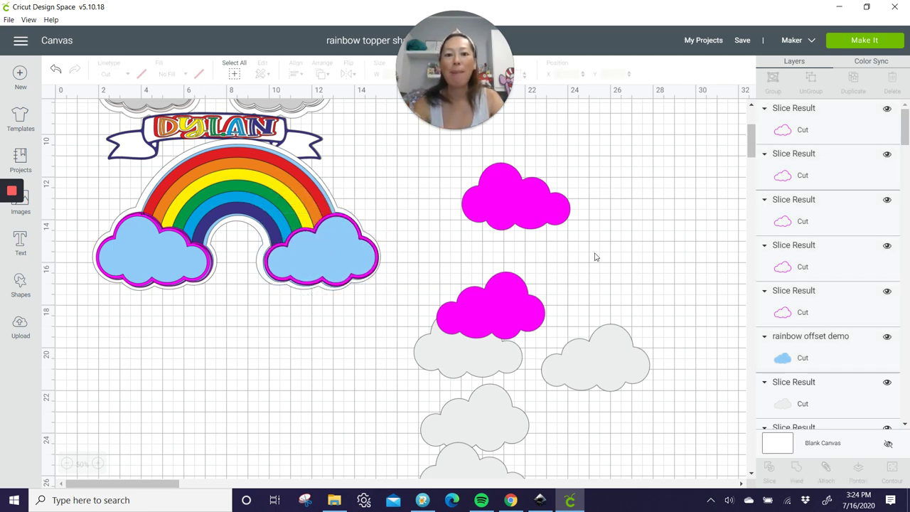
Move the uppermost leftover magenta cloud down among the grey leftover clouds.
scroll(596, 256, up, 3)
scroll(581, 223, down, 3)
click(562, 173)
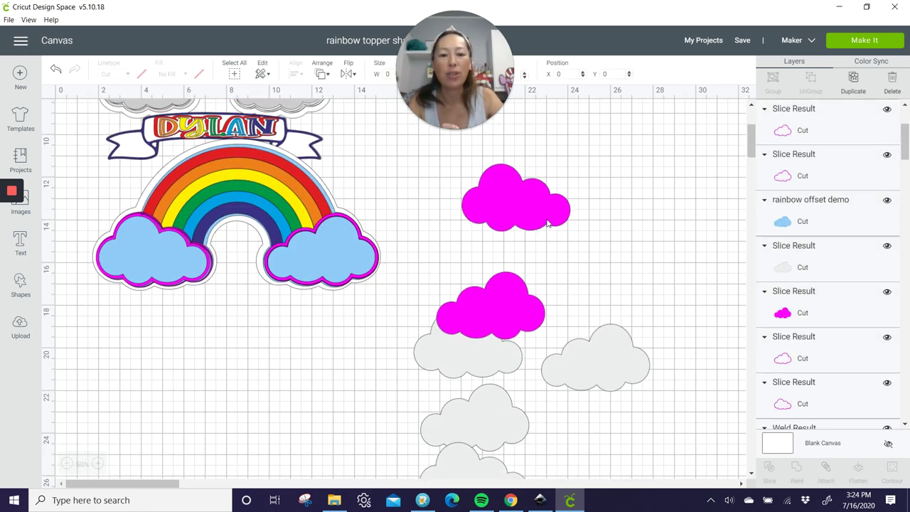
drag(562, 173, 560, 369)
scroll(583, 363, down, 3)
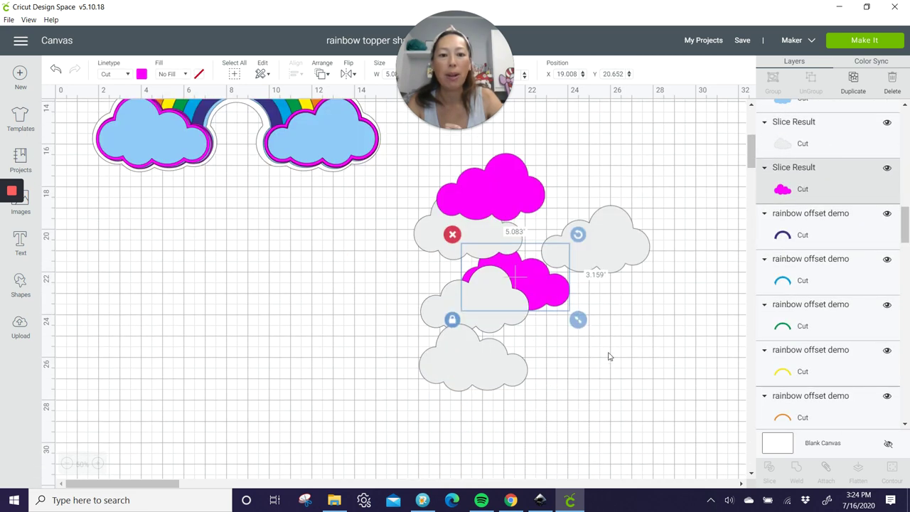
Select all the leftover grey and magenta clouds below the rainbow and delete them.
drag(632, 408, 483, 182)
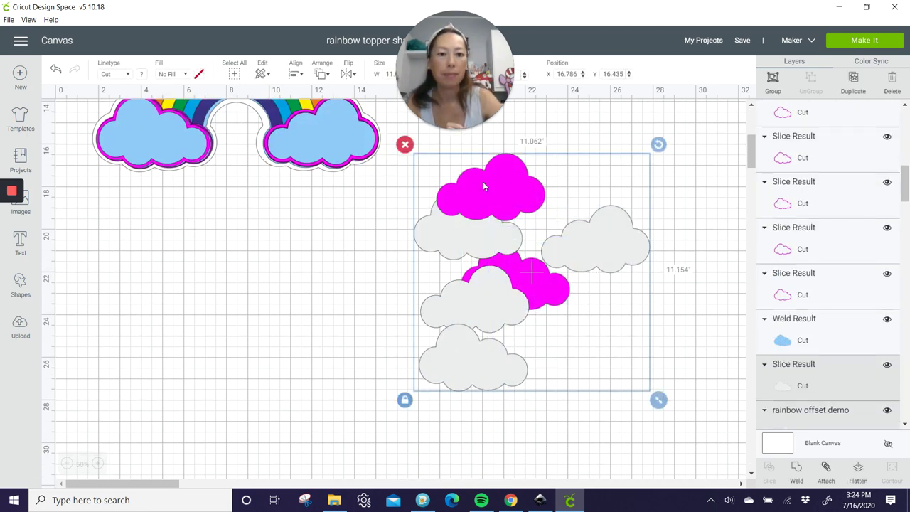
key(Delete)
Select the whole layered rainbow with its clouds and move it beside the finished sample topper.
scroll(591, 189, up, 5)
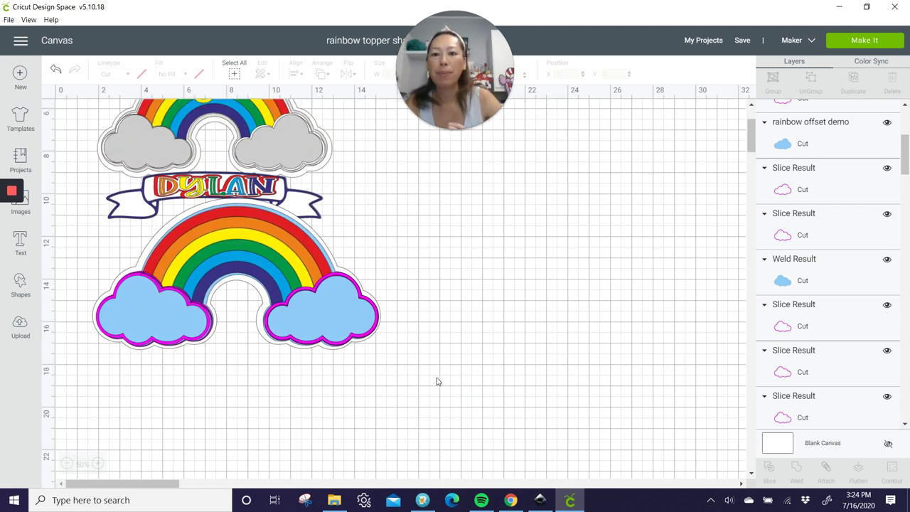
drag(438, 382, 93, 244)
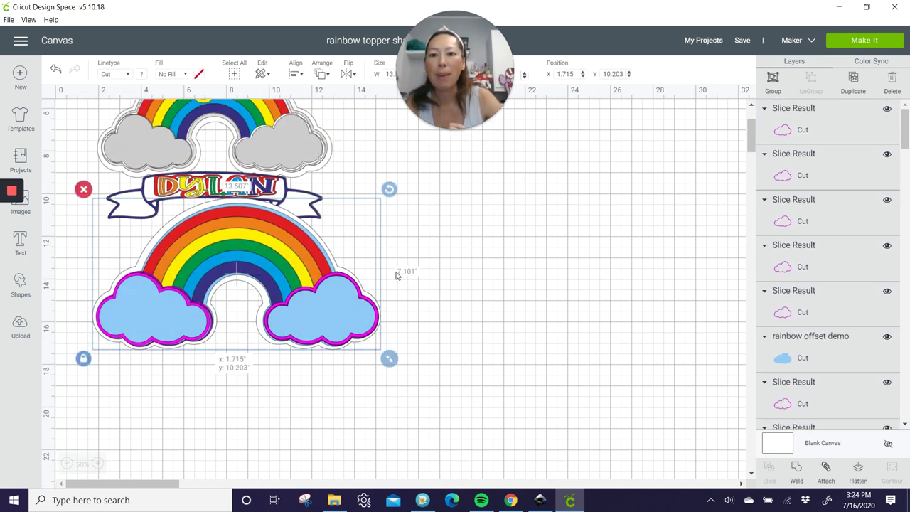
drag(198, 236, 525, 165)
scroll(481, 266, up, 3)
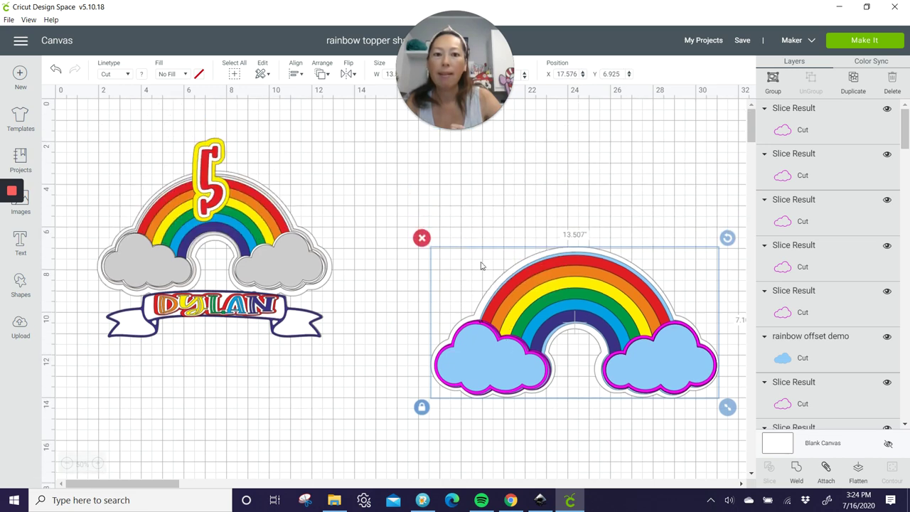
drag(609, 307, 539, 212)
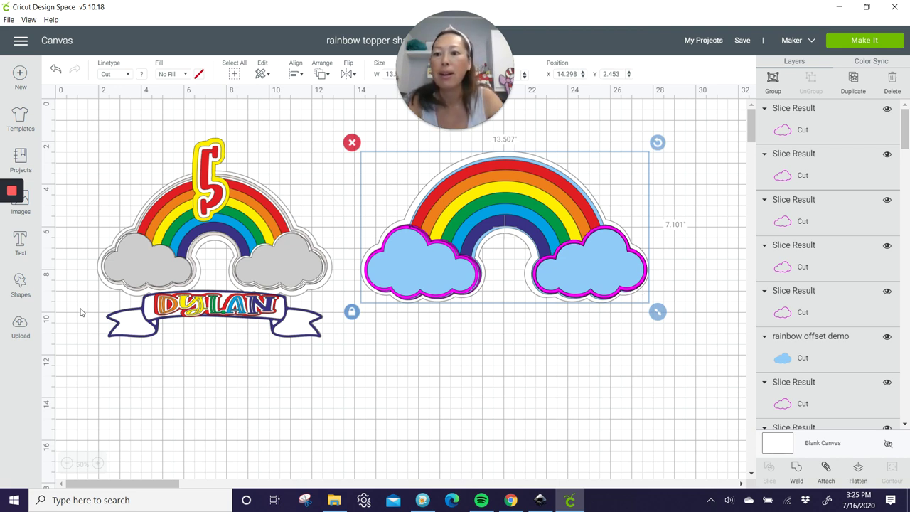
Search the image library for "banner" and insert the outlined ribbon banner with folded ends.
click(36, 205)
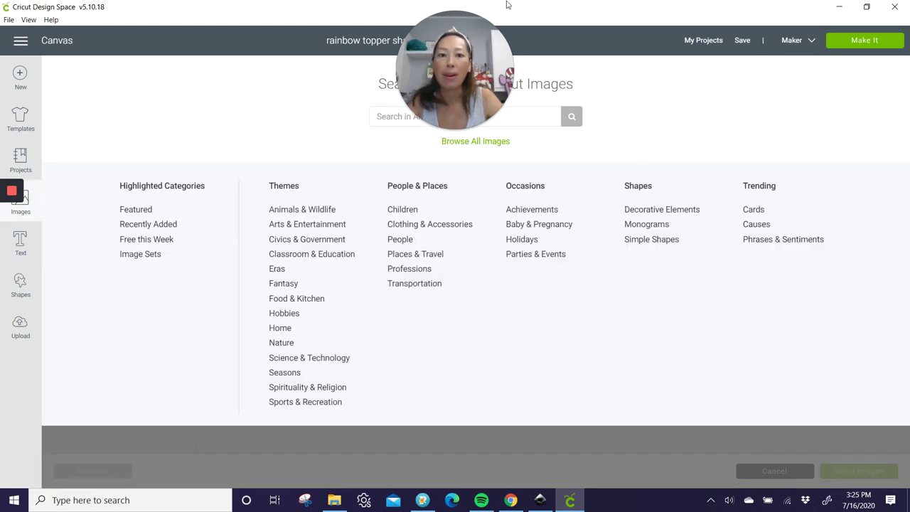
drag(480, 36, 265, 36)
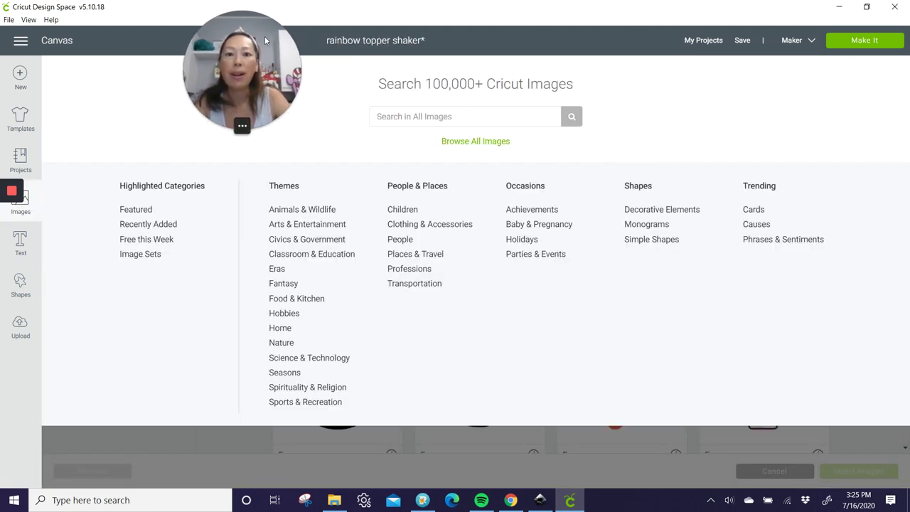
click(491, 116)
text(banner)
key(Return)
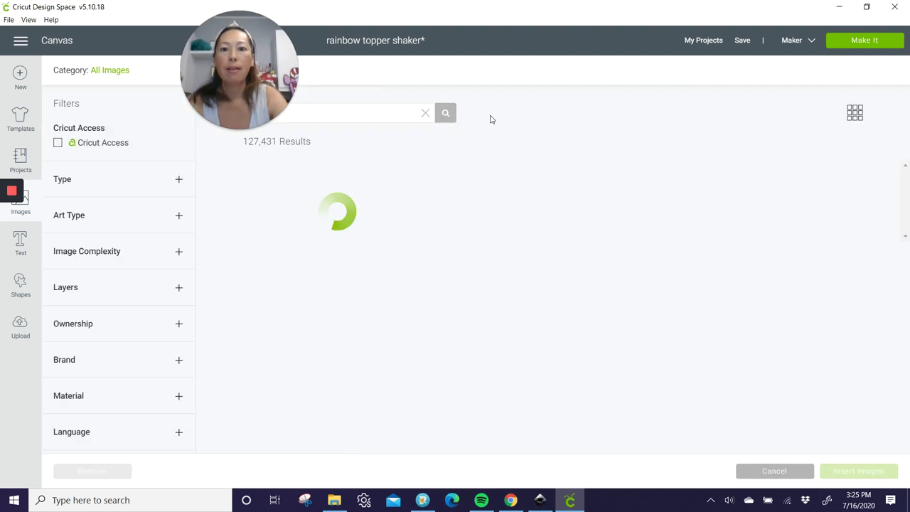
scroll(451, 266, down, 1)
scroll(451, 265, down, 6)
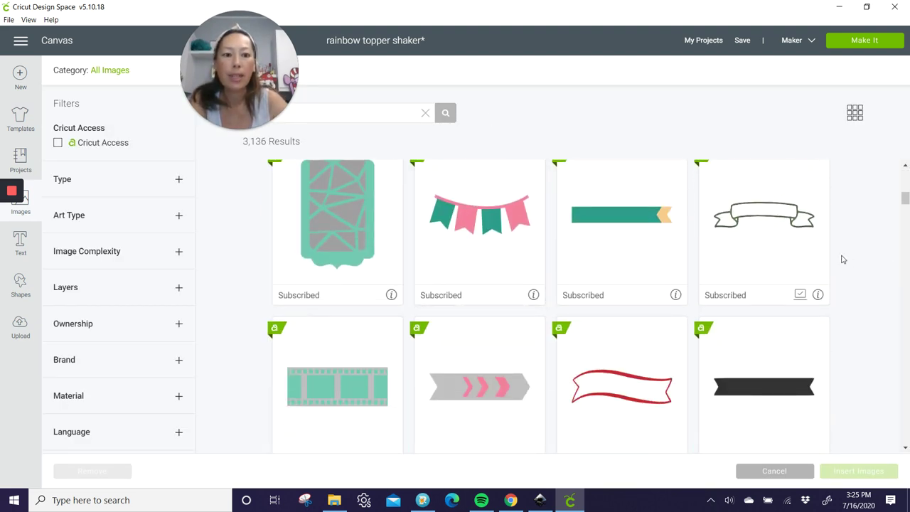
click(788, 239)
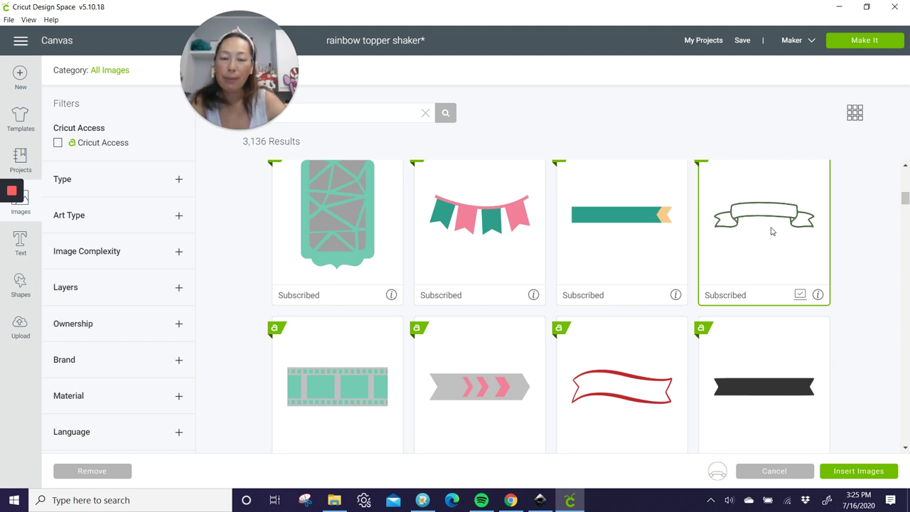
click(860, 471)
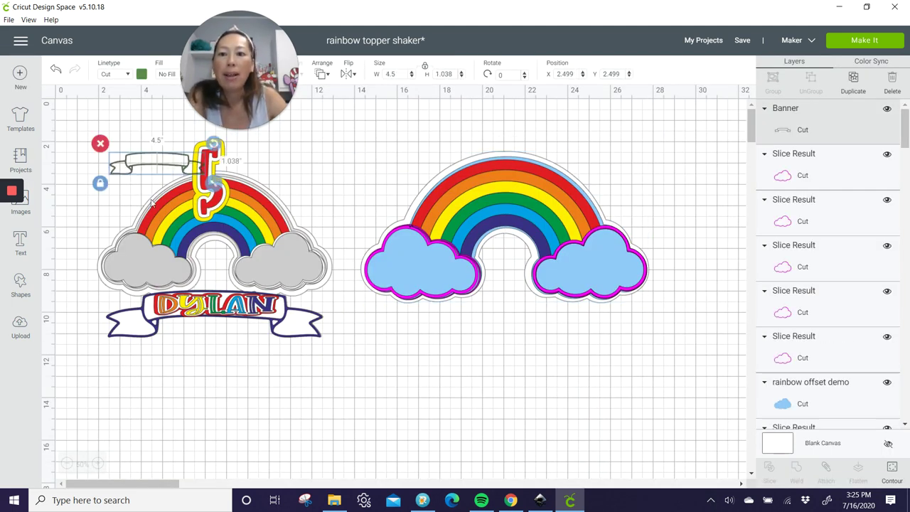
Place the banner under the new rainbow and, with its proportions unlocked, stretch it to about 12.3 by 3.8 inches.
drag(178, 171, 624, 411)
drag(515, 384, 511, 315)
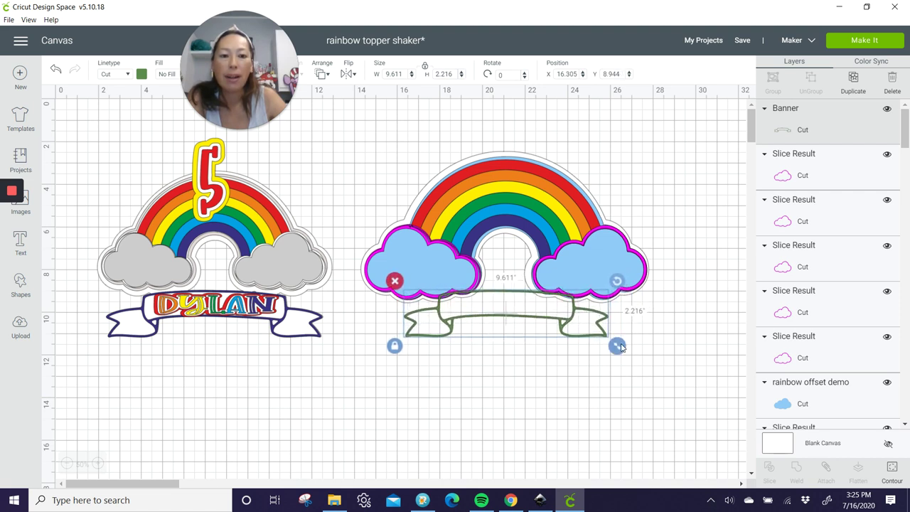
drag(625, 344, 668, 390)
drag(597, 332, 582, 326)
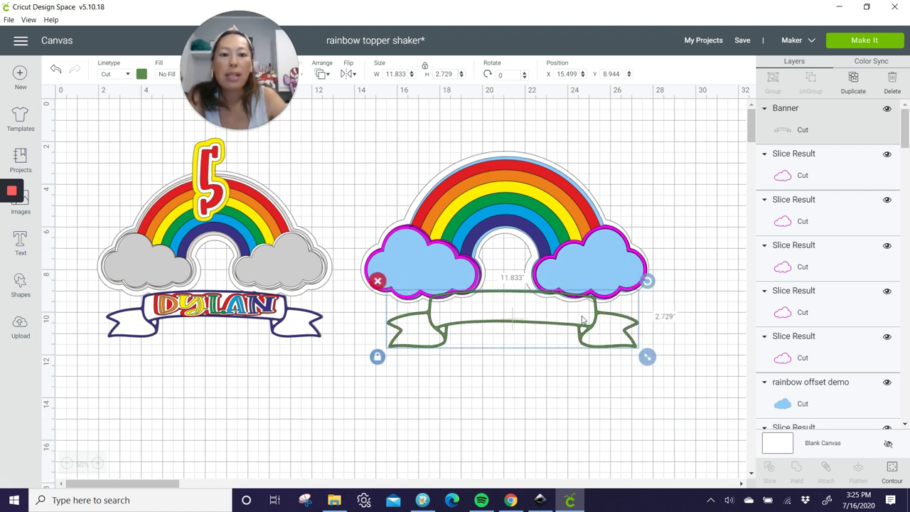
click(376, 359)
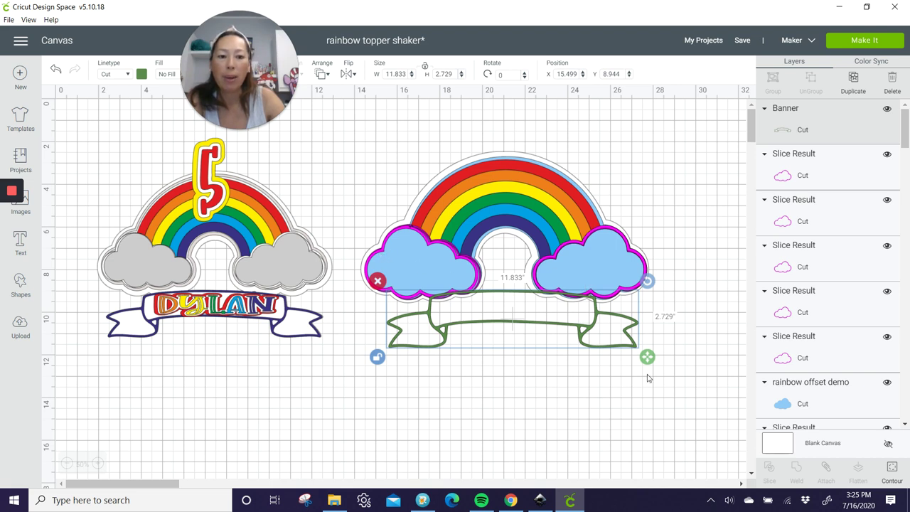
drag(647, 357, 657, 381)
mouse_move(487, 333)
mouse_down()
mouse_move(490, 321)
mouse_move(496, 326)
mouse_up()
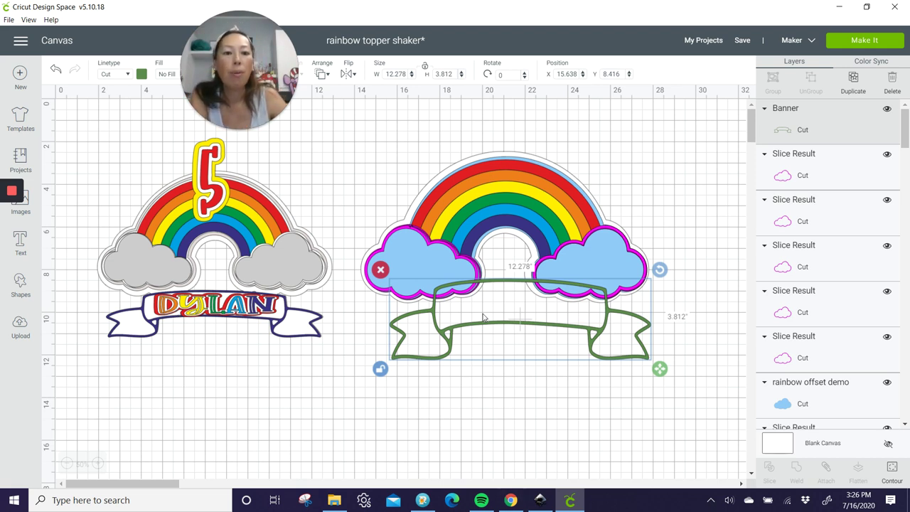
Duplicate the banner, place the copy below the original and recolour the copy navy blue.
click(853, 80)
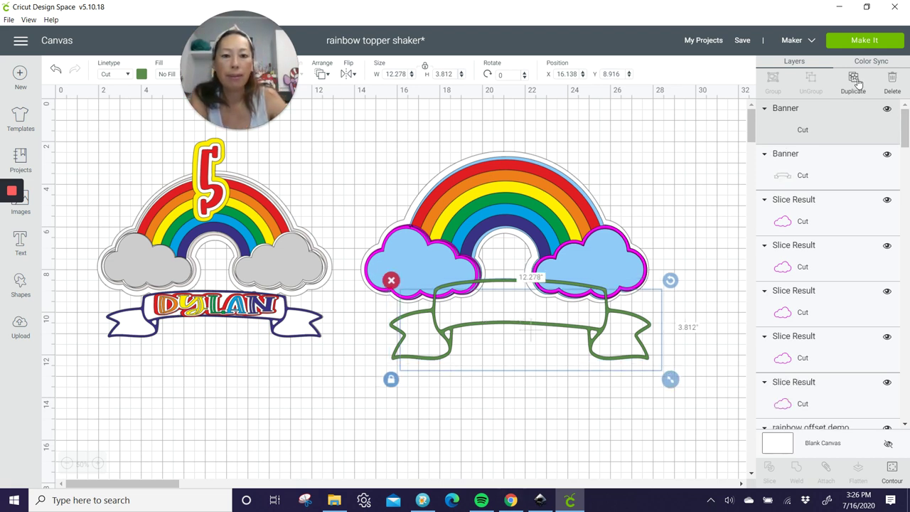
drag(515, 337, 512, 421)
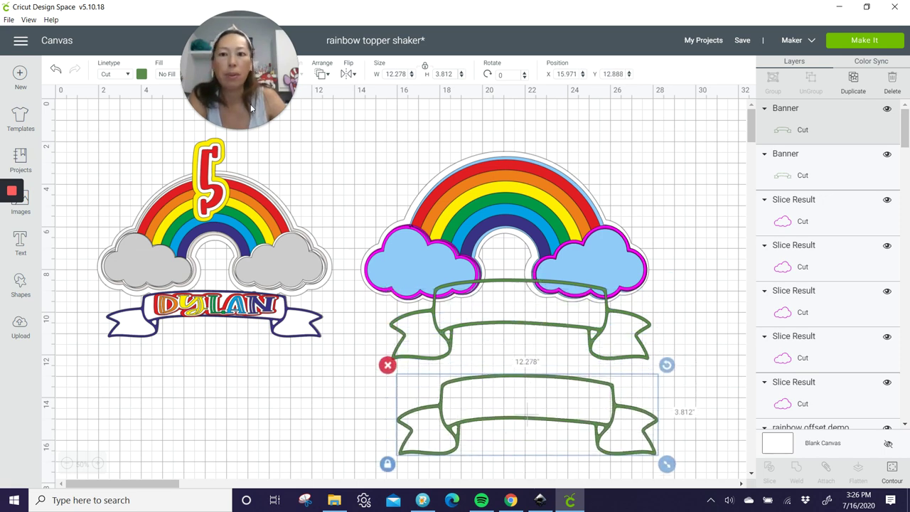
click(142, 74)
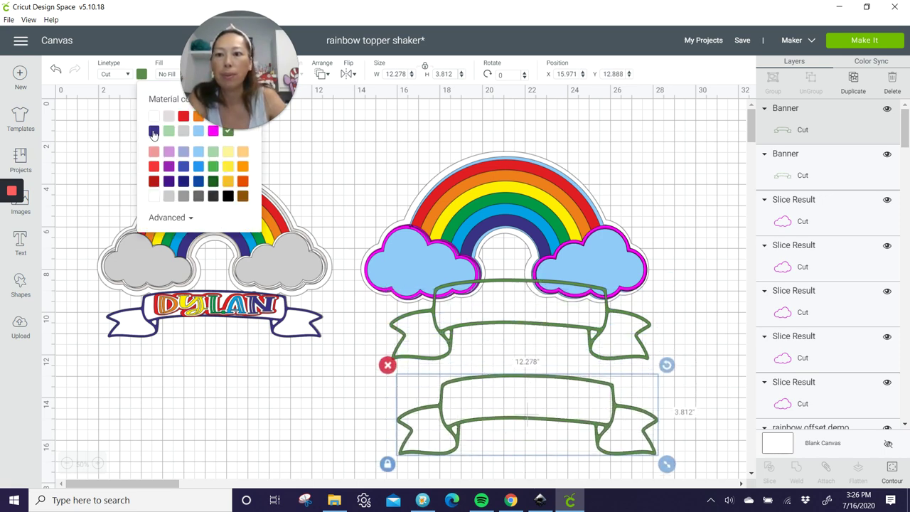
click(153, 132)
Hide all inner contours of the green banner to make it a solid shape.
click(535, 326)
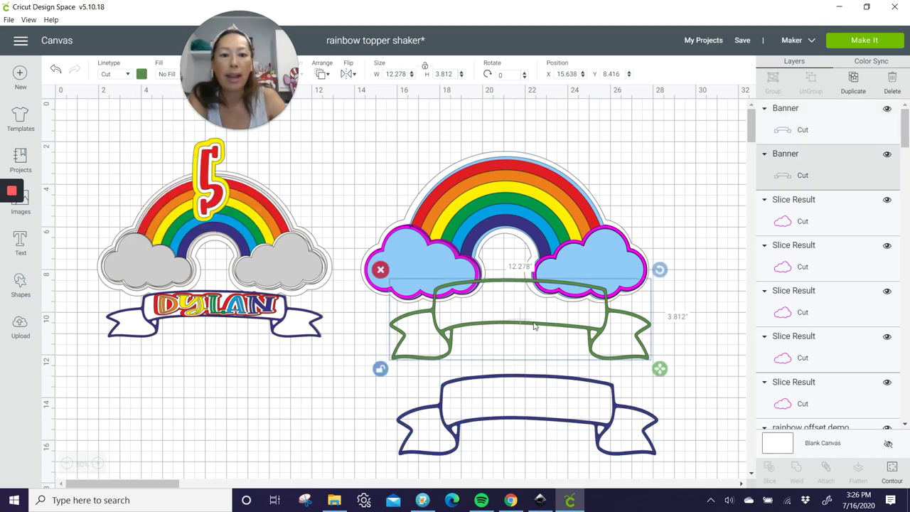
click(893, 472)
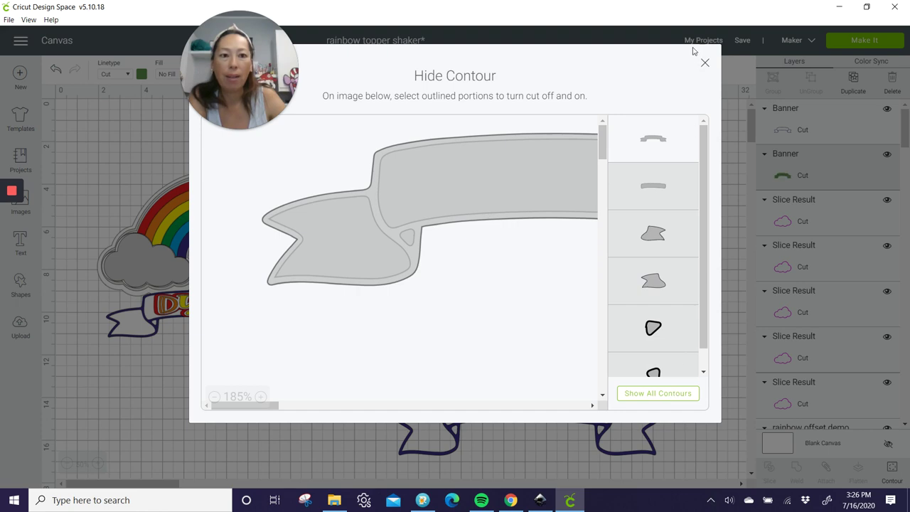
click(705, 62)
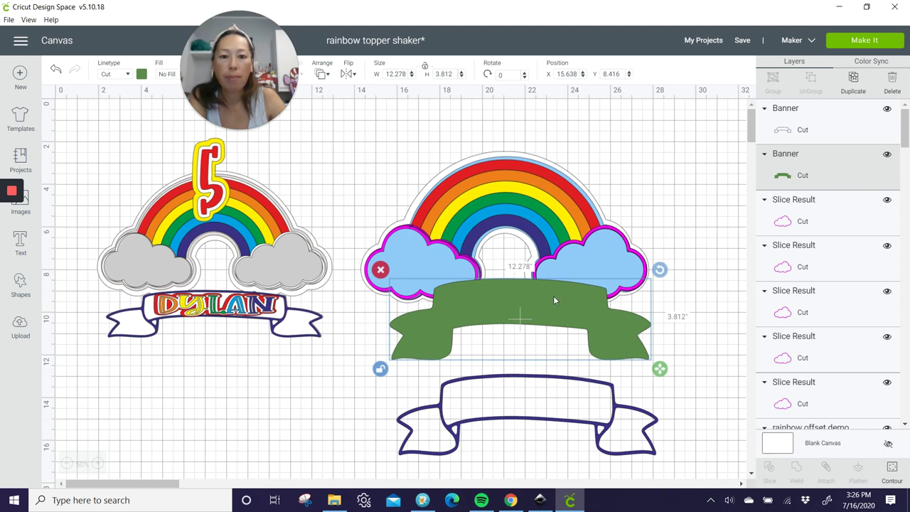
Try the navy outline over the solid green banner, undo the stray cloud outline move, and set the navy outline back below.
drag(565, 381, 564, 340)
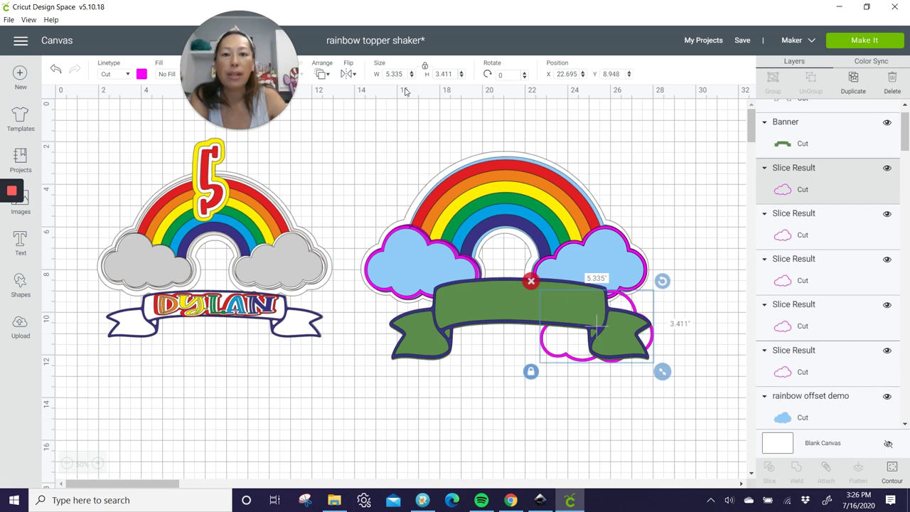
click(55, 69)
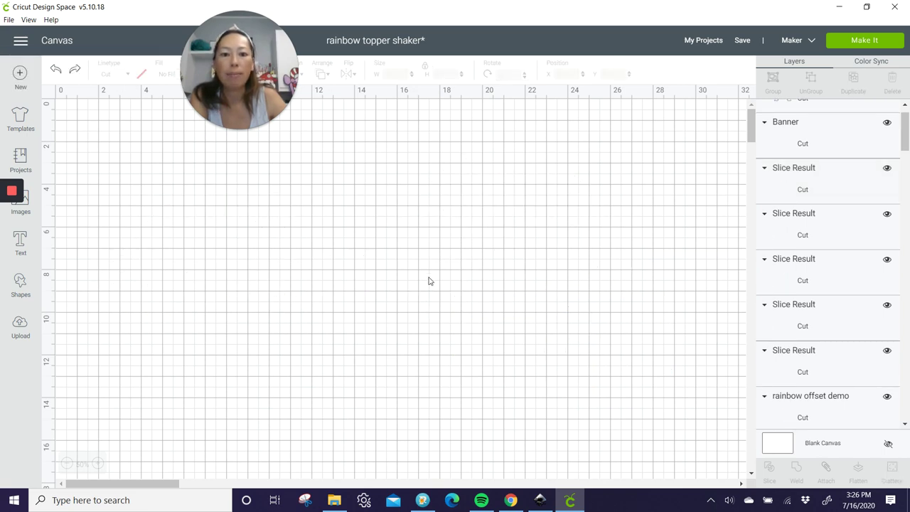
click(484, 318)
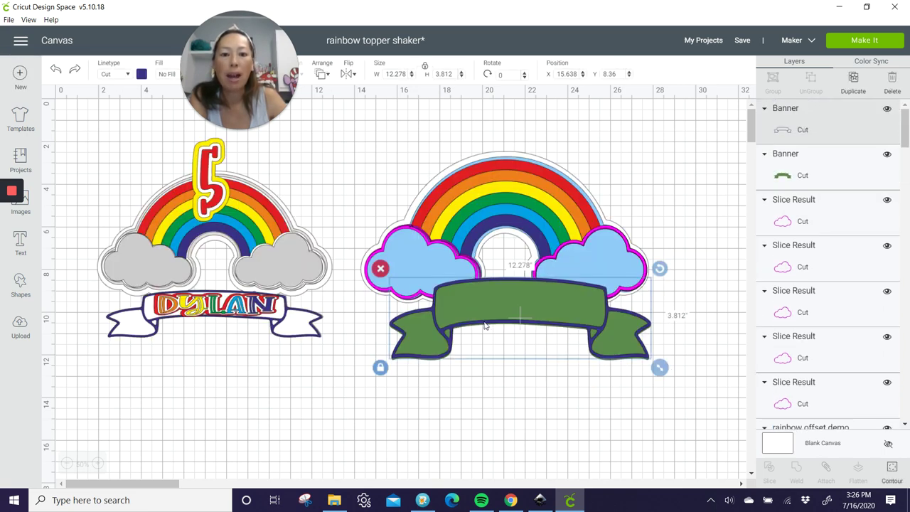
drag(485, 340, 486, 454)
Weld the solid green banner to the white base layer behind the rainbow.
click(537, 317)
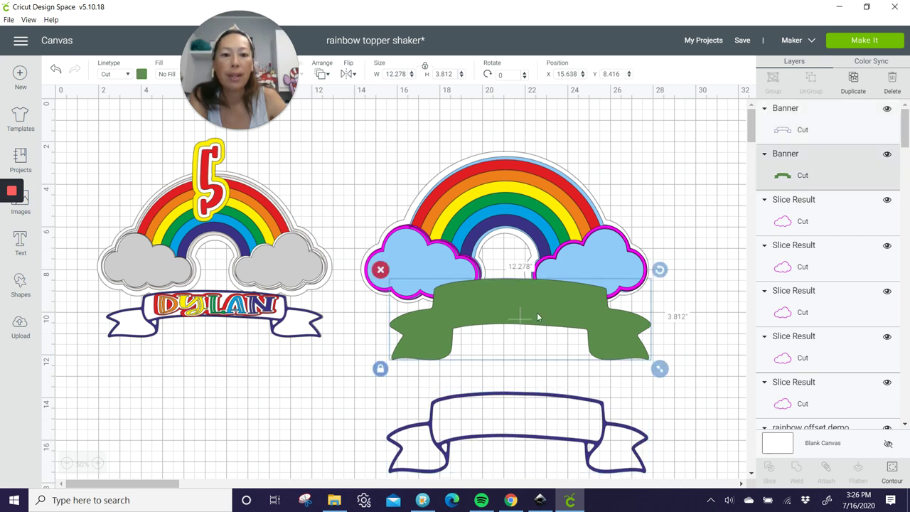
shift+click(500, 157)
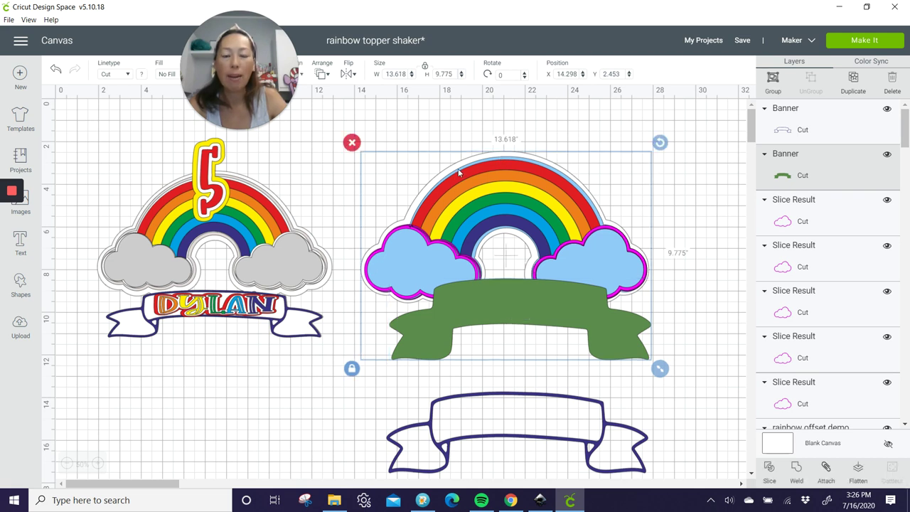
click(797, 470)
click(590, 244)
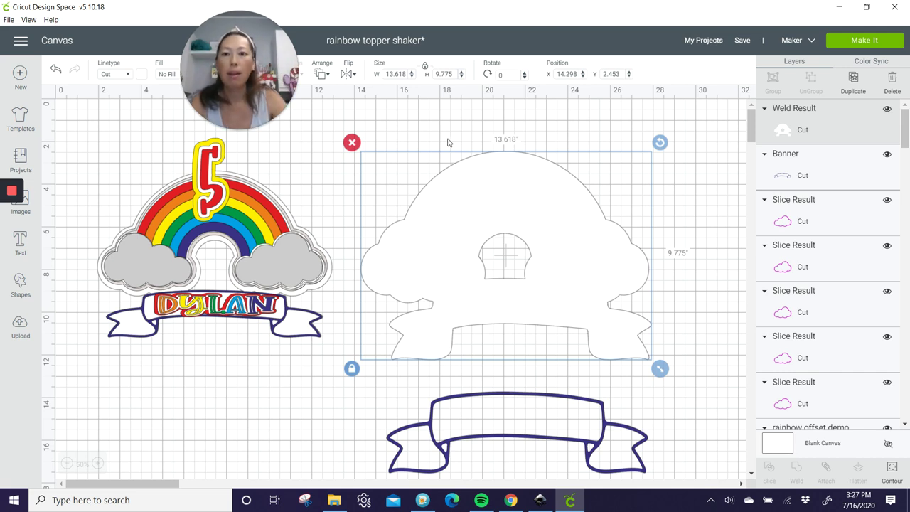
Send the welded base to the back and lay the navy banner outline over its banner area.
mouse_move(259, 60)
drag(259, 60, 341, 60)
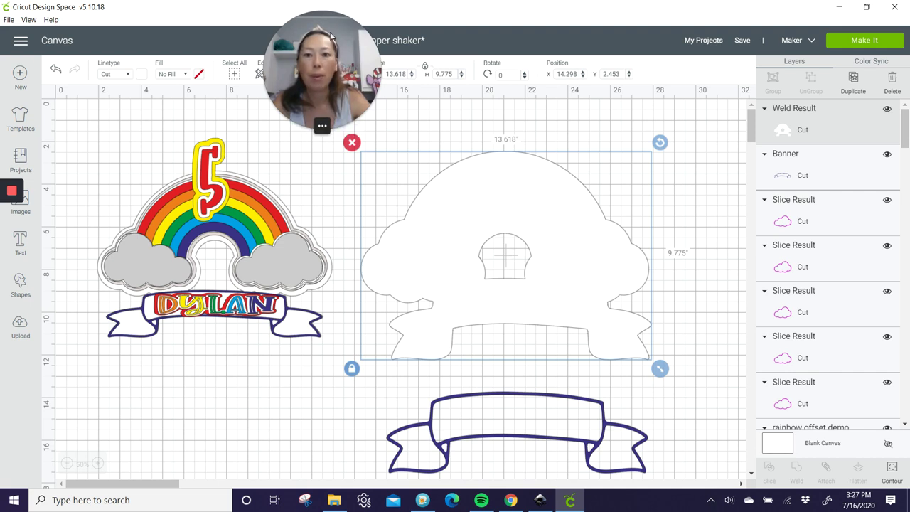
click(326, 74)
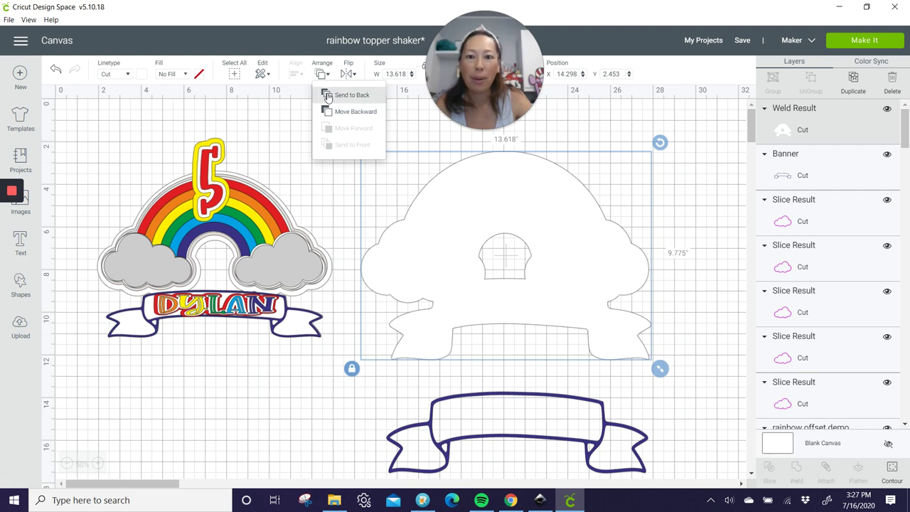
click(329, 95)
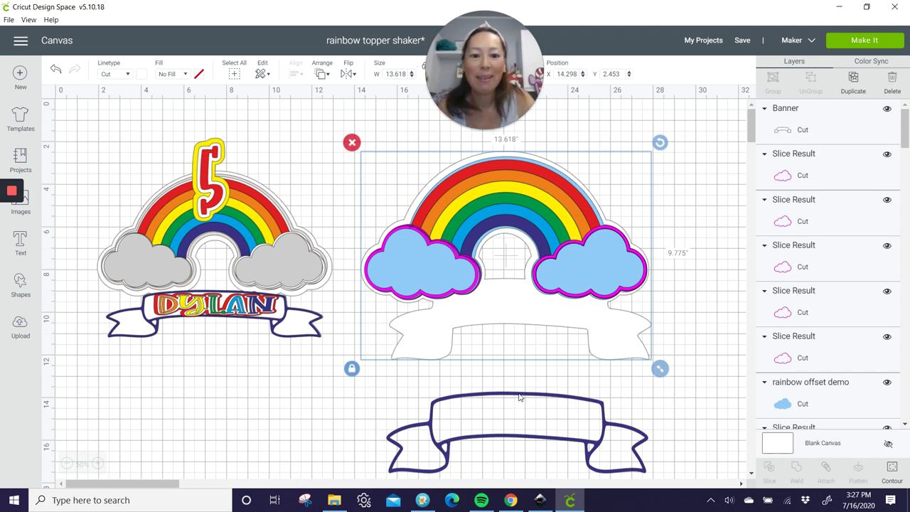
drag(519, 397, 522, 285)
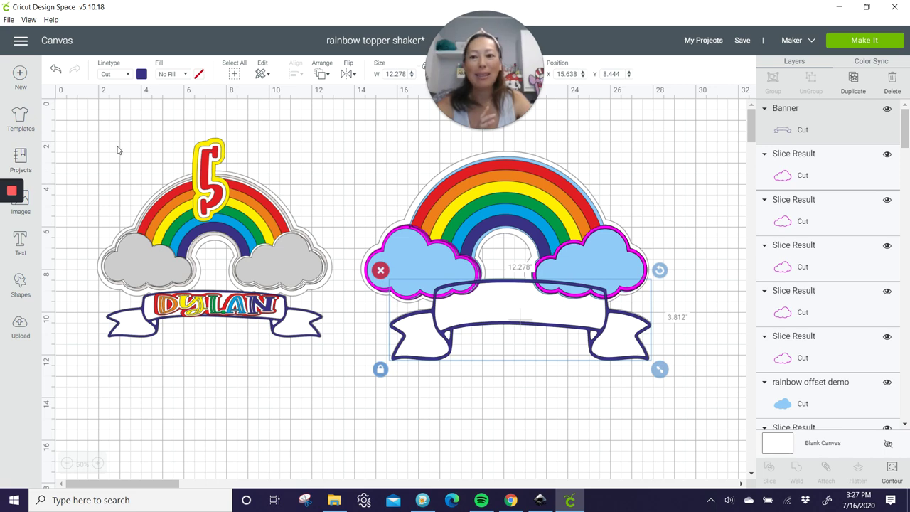
Select the whole sample topper with the number 5 and the name banner.
drag(100, 144, 284, 356)
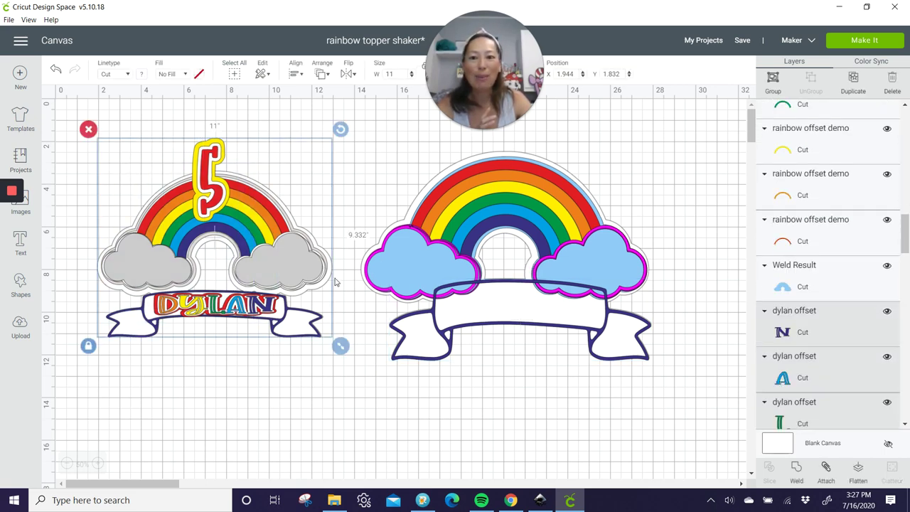